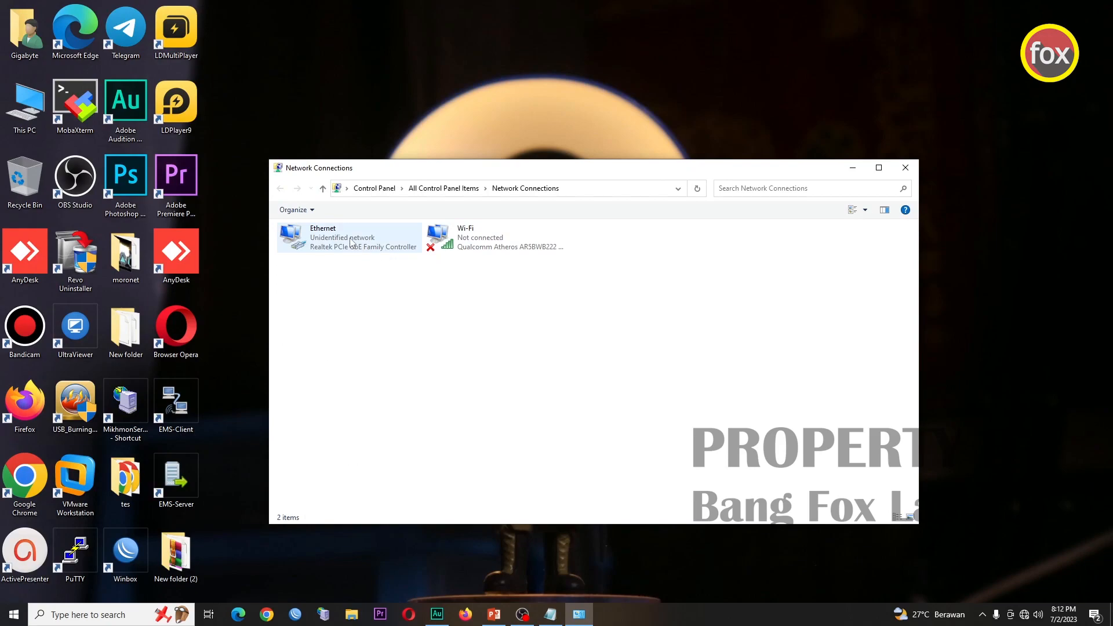
- Bring up the context menu of the Ethernet adapter in Network Connections
{"action": "right_click", "coordinate": [351, 239]}
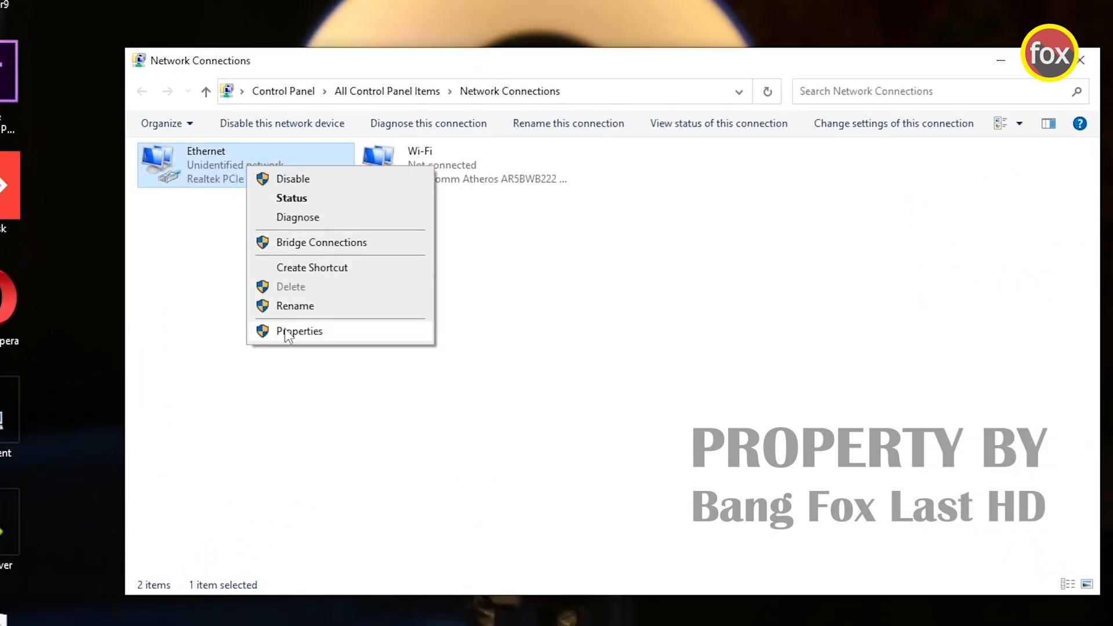
- Give Ethernet a static IPv4 address 192.168.8.102 with subnet mask 255.255.255.0
{"action": "left_click", "coordinate": [287, 333]}
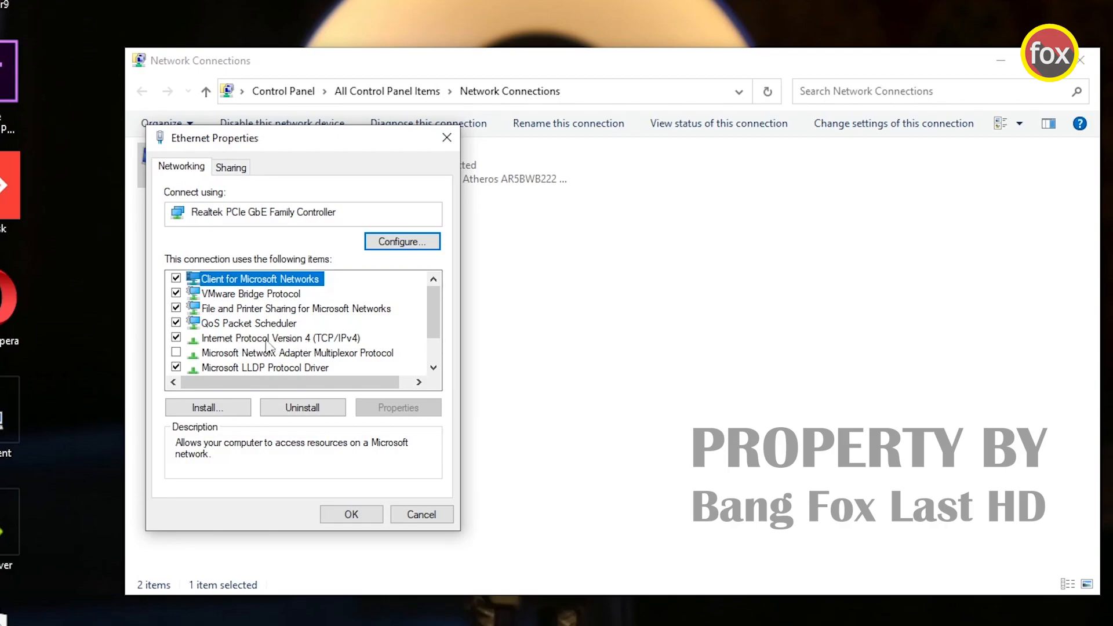
{"action": "double_click", "coordinate": [296, 341]}
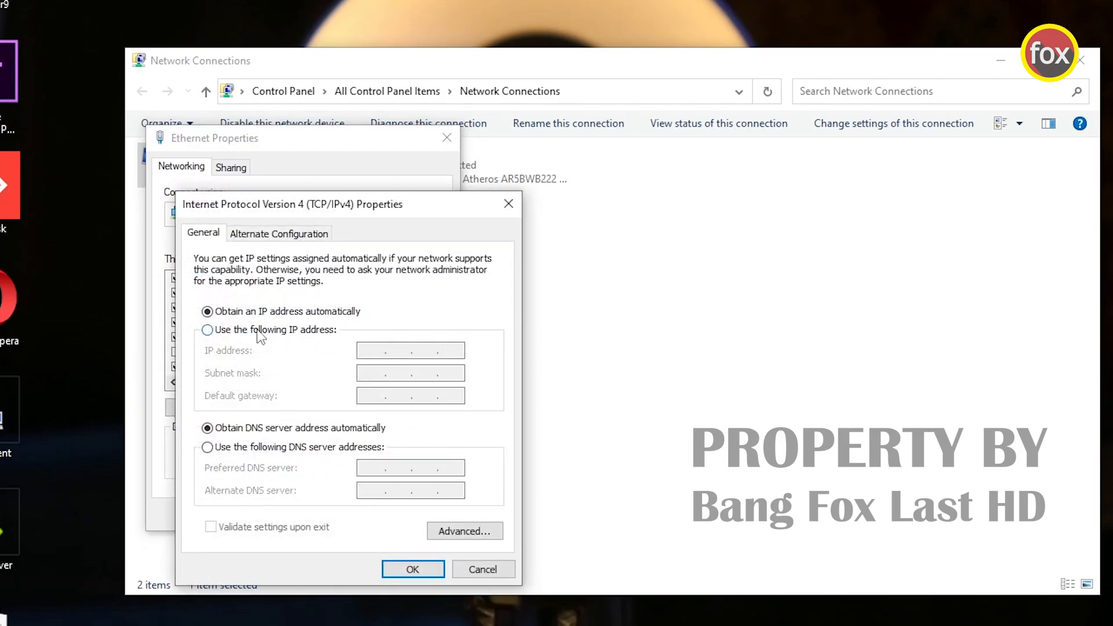
{"action": "left_click", "coordinate": [261, 330]}
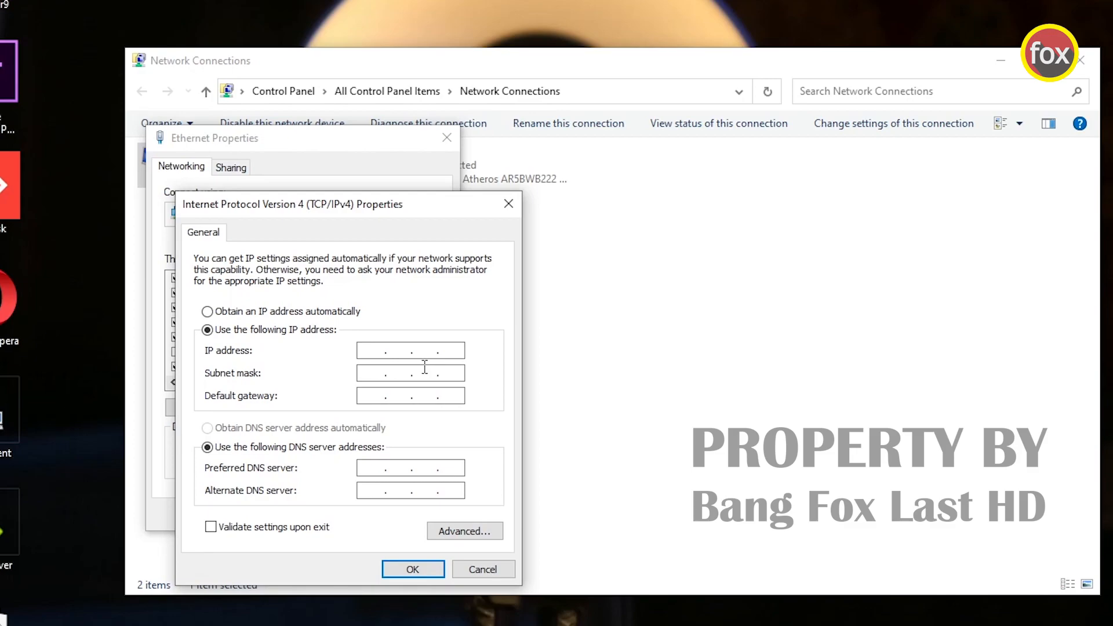
{"action": "type", "text": "192 . 168 . 8 . 10"}
{"action": "type", "text": "2"}
{"action": "left_click", "coordinate": [387, 380]}
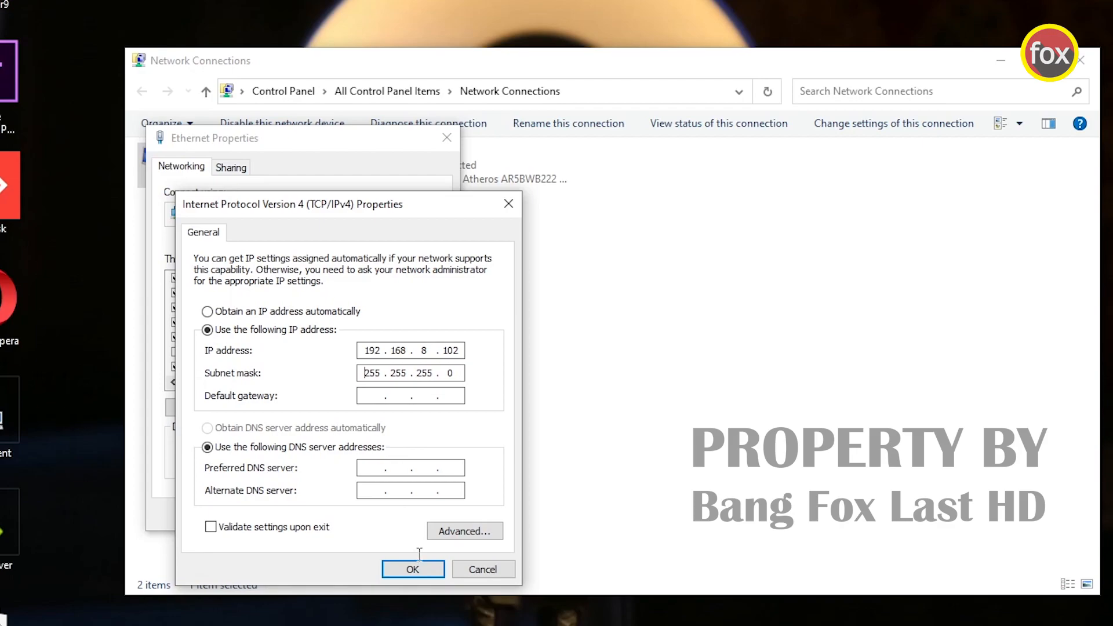
{"action": "left_click", "coordinate": [420, 563]}
{"action": "left_click", "coordinate": [359, 512]}
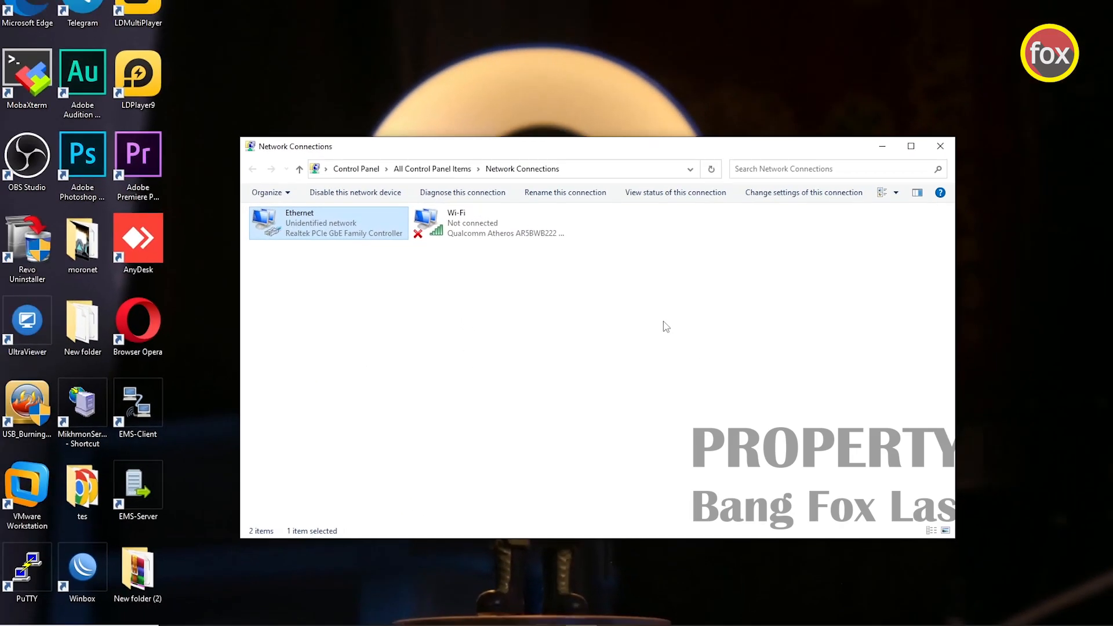
{"action": "left_click", "coordinate": [941, 146]}
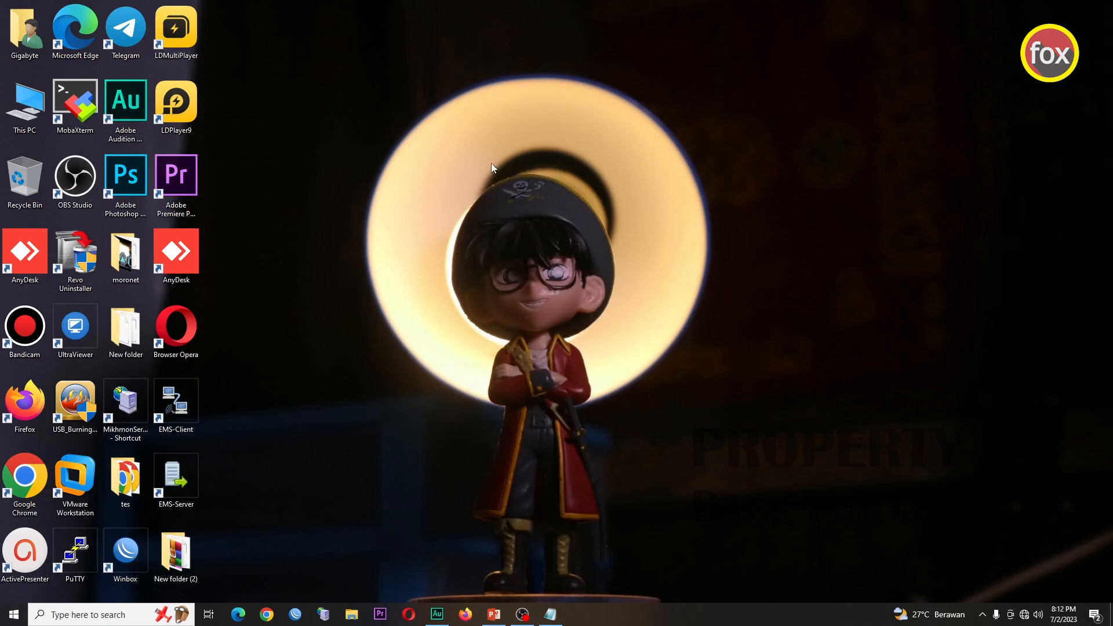
{"action": "left_click", "coordinate": [266, 614]}
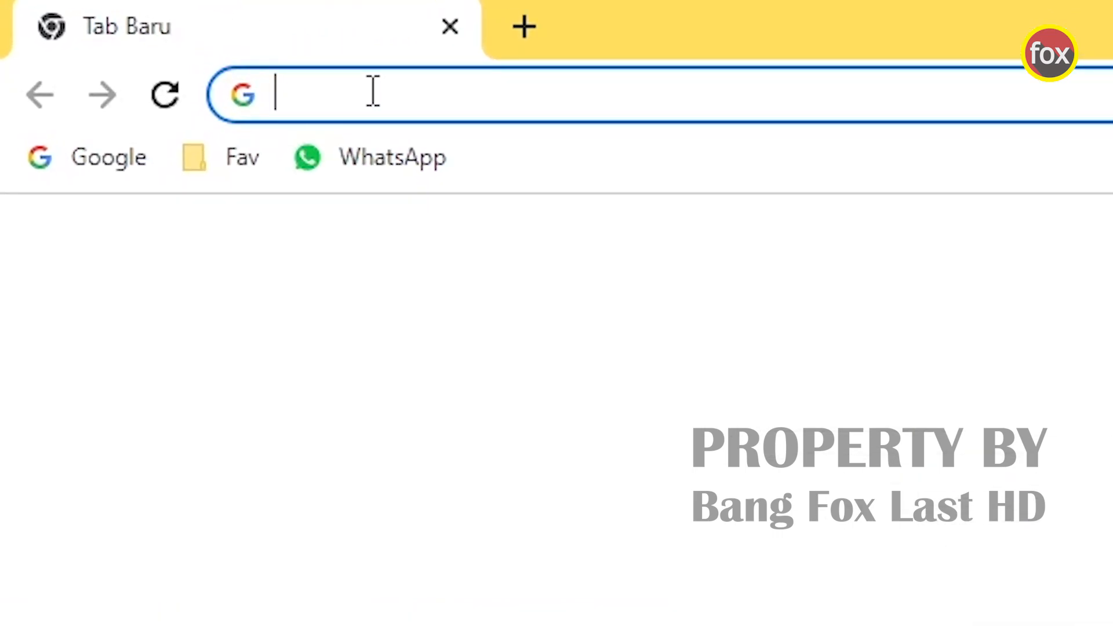
{"action": "type", "text": "https:"}
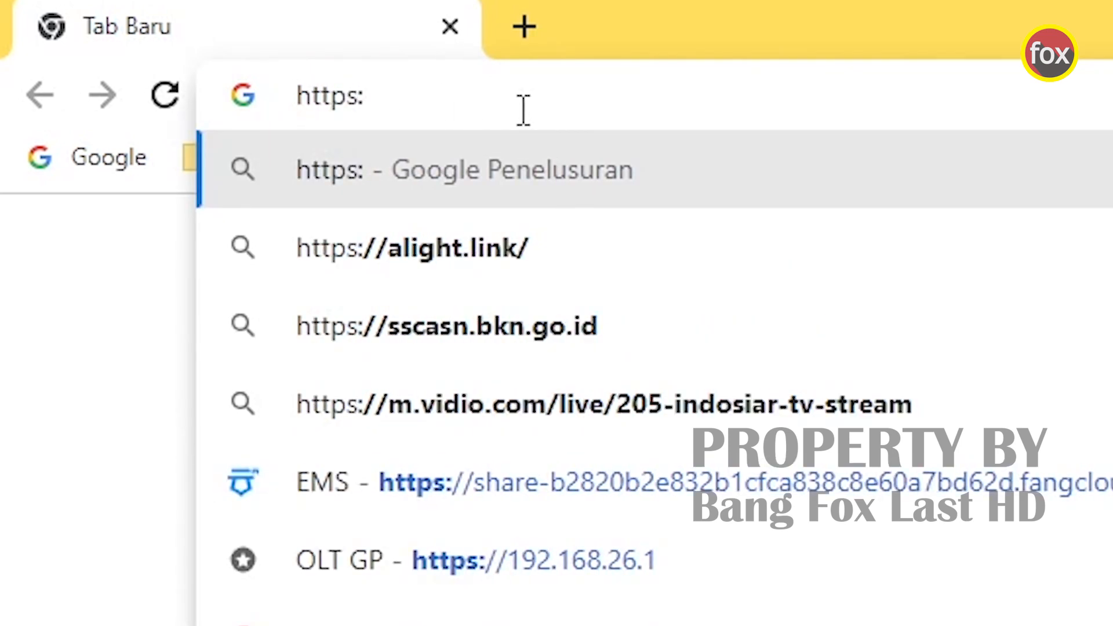
{"action": "type", "text": "//19"}
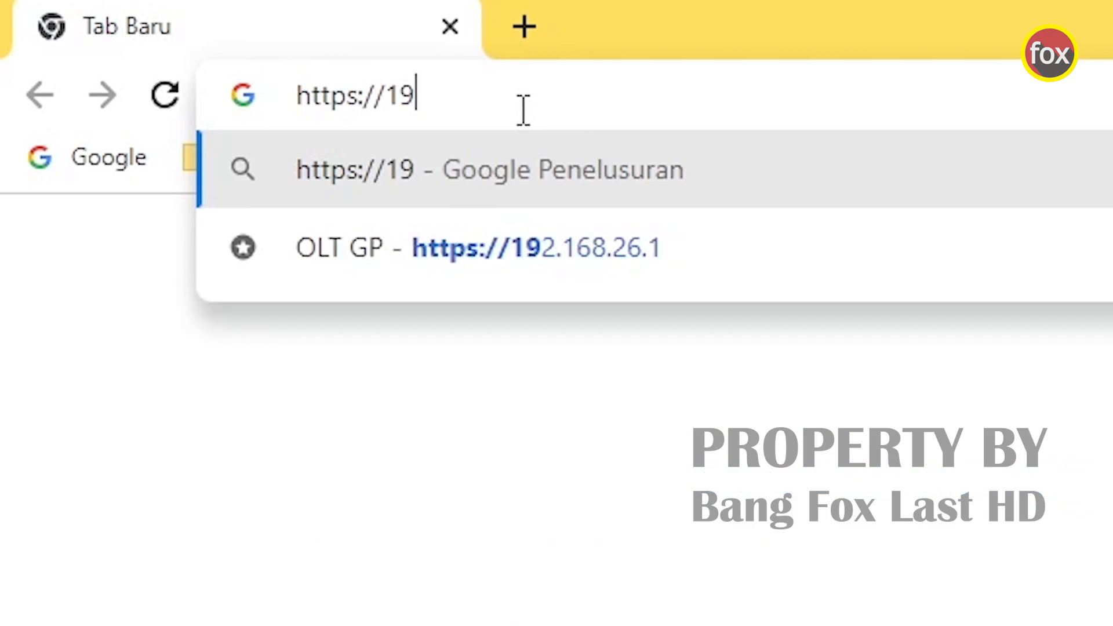
{"action": "type", "text": "2.168.8.200"}
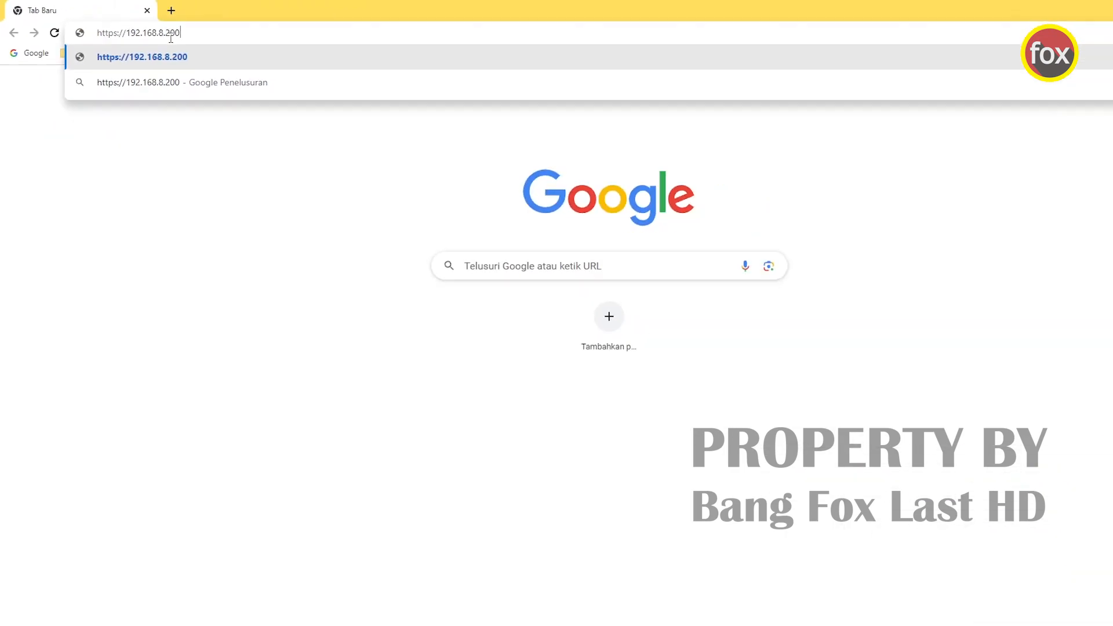
{"action": "key", "text": "Return"}
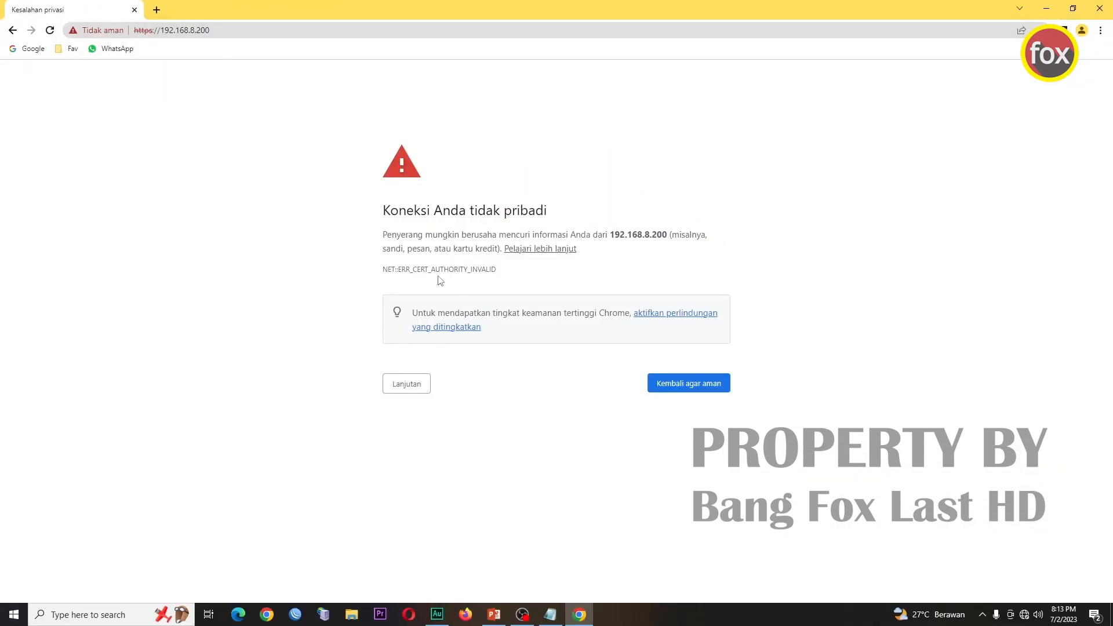
- Proceed past the certificate warning to the OLT login page and bring up the credentials note
{"action": "left_click", "coordinate": [418, 384]}
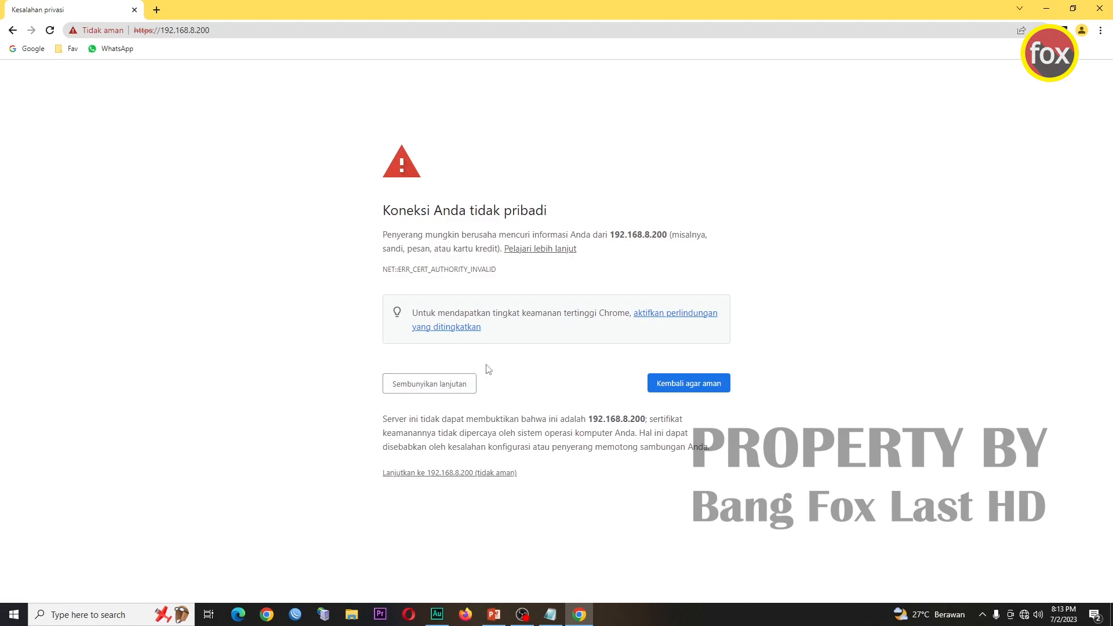
{"action": "left_click", "coordinate": [488, 476]}
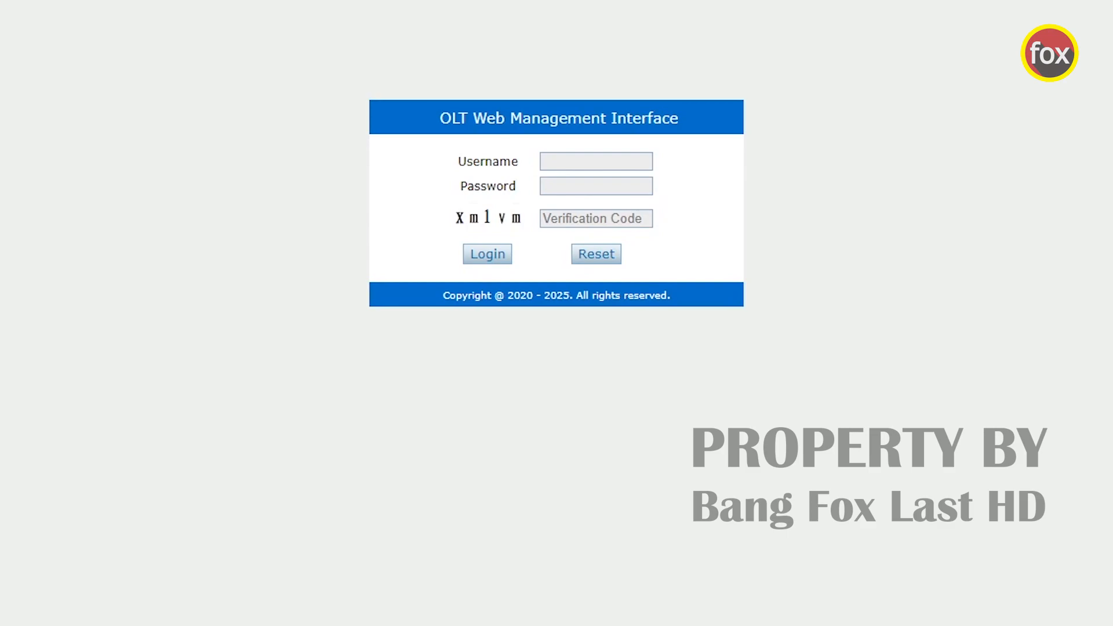
{"action": "left_click", "coordinate": [688, 624]}
- Copy the administrator username from the note into the Username field
{"action": "left_click_drag", "start_coordinate": [509, 42], "coordinate": [828, 369]}
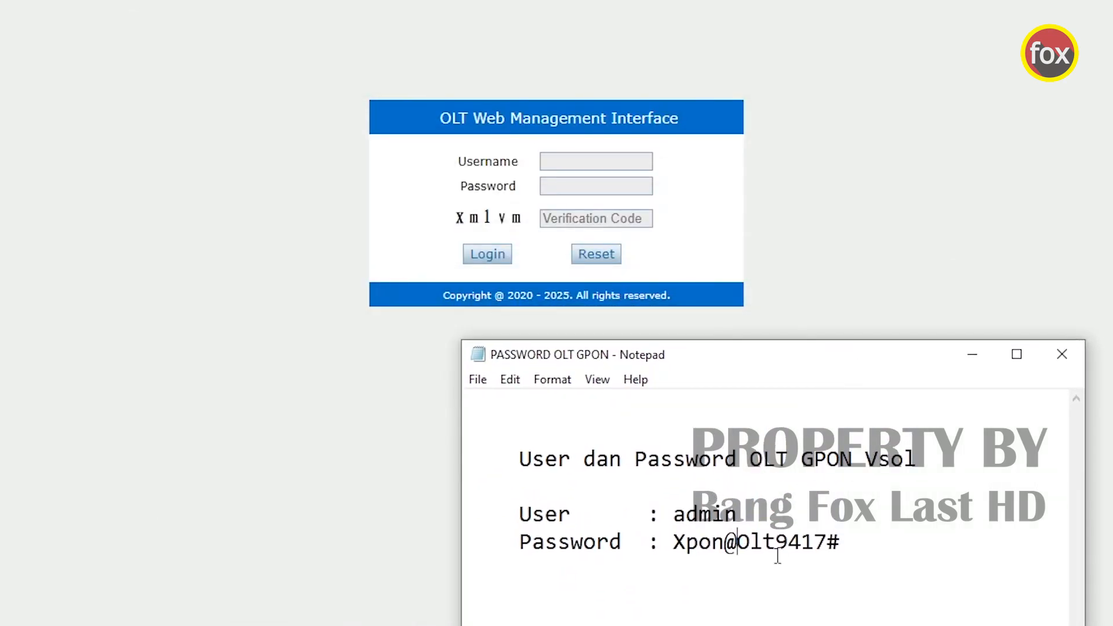
{"action": "left_click_drag", "start_coordinate": [729, 518], "coordinate": [741, 516]}
{"action": "double_click", "coordinate": [739, 515]}
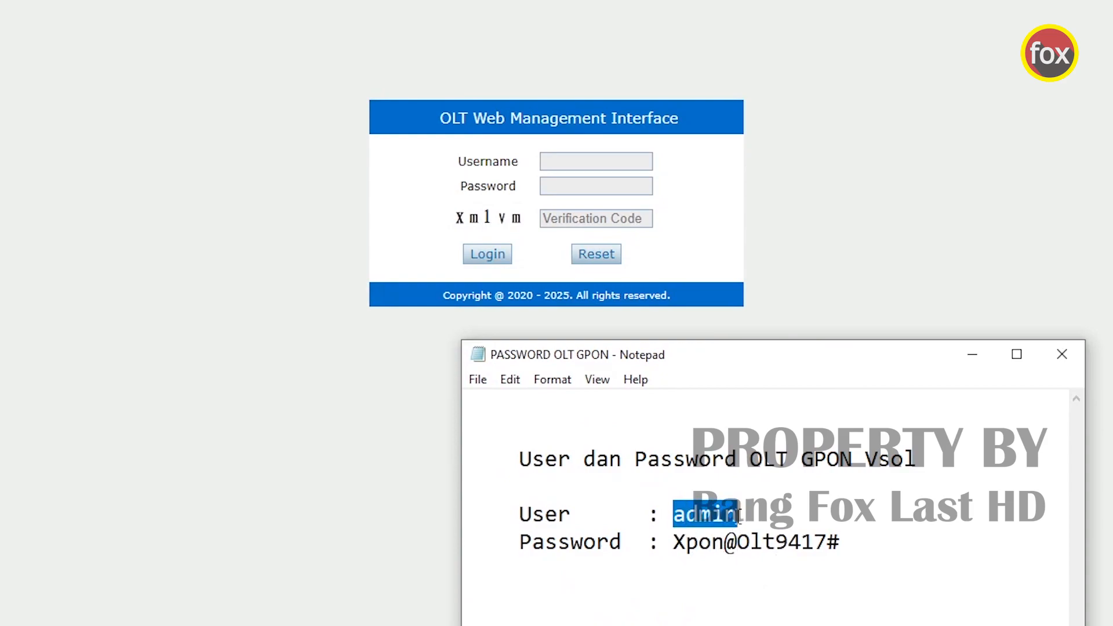
{"action": "right_click", "coordinate": [740, 515]}
{"action": "left_click", "coordinate": [771, 579]}
{"action": "left_click", "coordinate": [594, 167]}
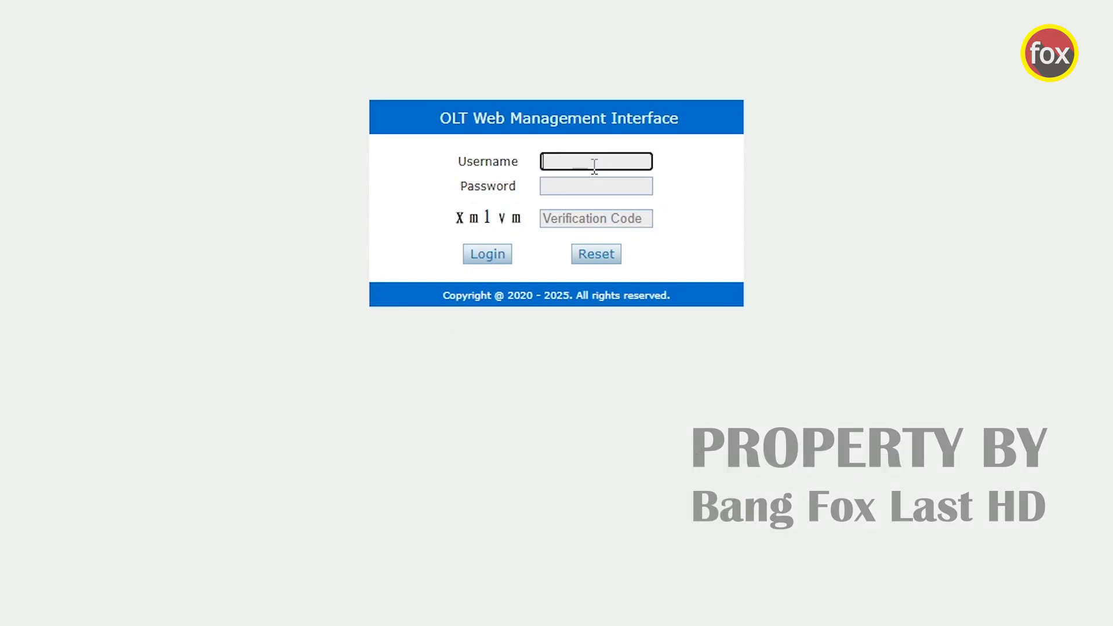
{"action": "right_click", "coordinate": [595, 167]}
{"action": "left_click", "coordinate": [656, 321]}
- Paste the password from the note, enter the verification code, and log in
{"action": "key", "text": "alt+Tab"}
{"action": "left_click_drag", "start_coordinate": [674, 541], "coordinate": [842, 542]}
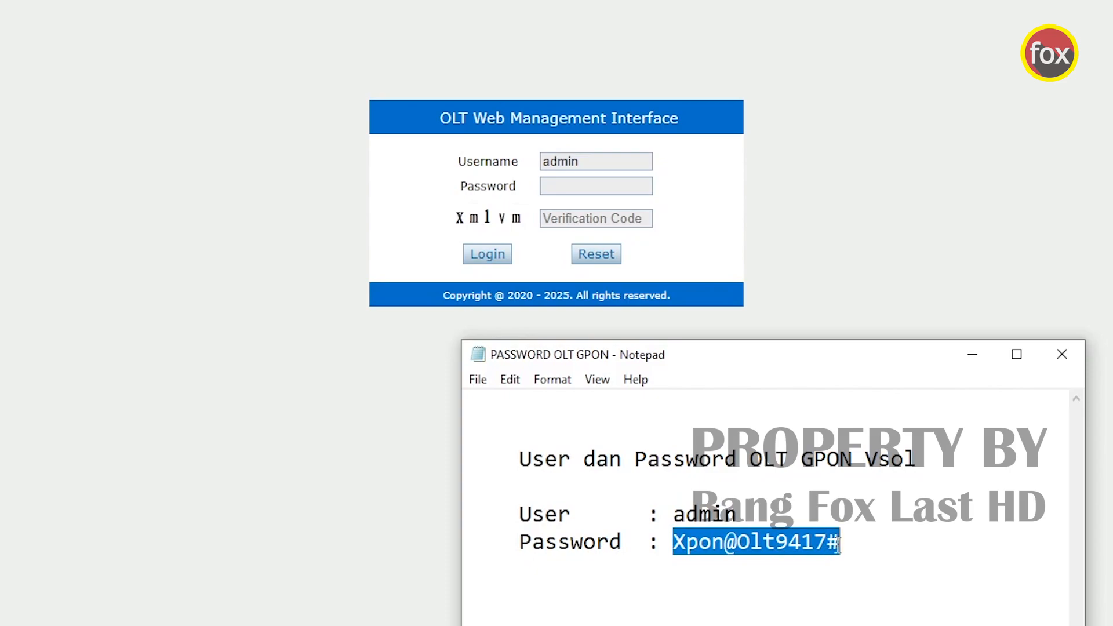
{"action": "right_click", "coordinate": [803, 548]}
{"action": "left_click", "coordinate": [848, 611]}
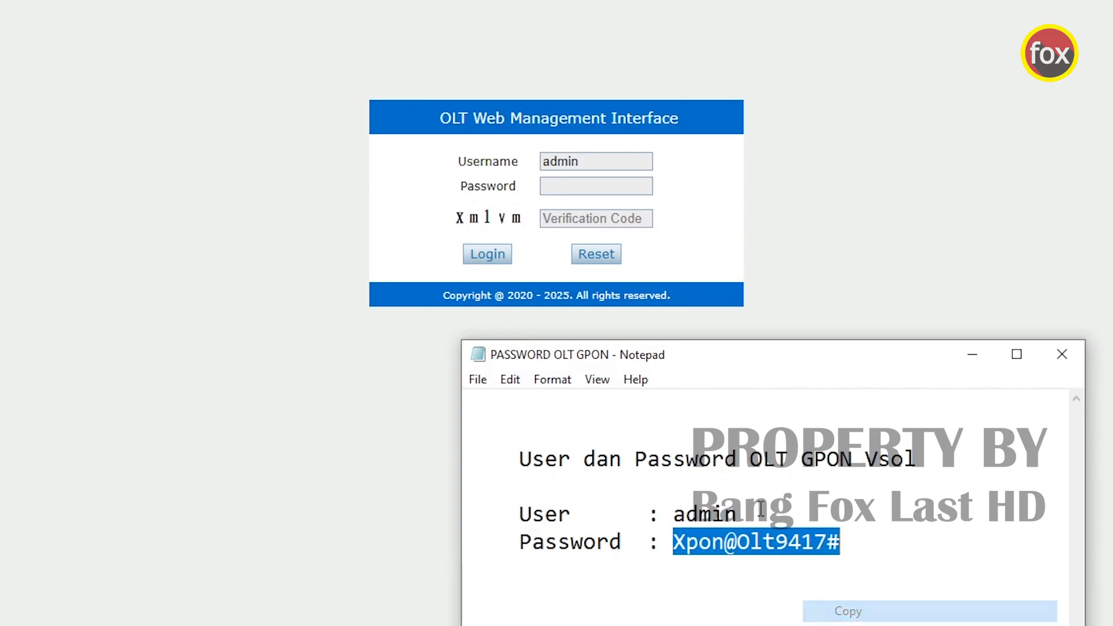
{"action": "left_click", "coordinate": [574, 187]}
{"action": "right_click", "coordinate": [573, 188]}
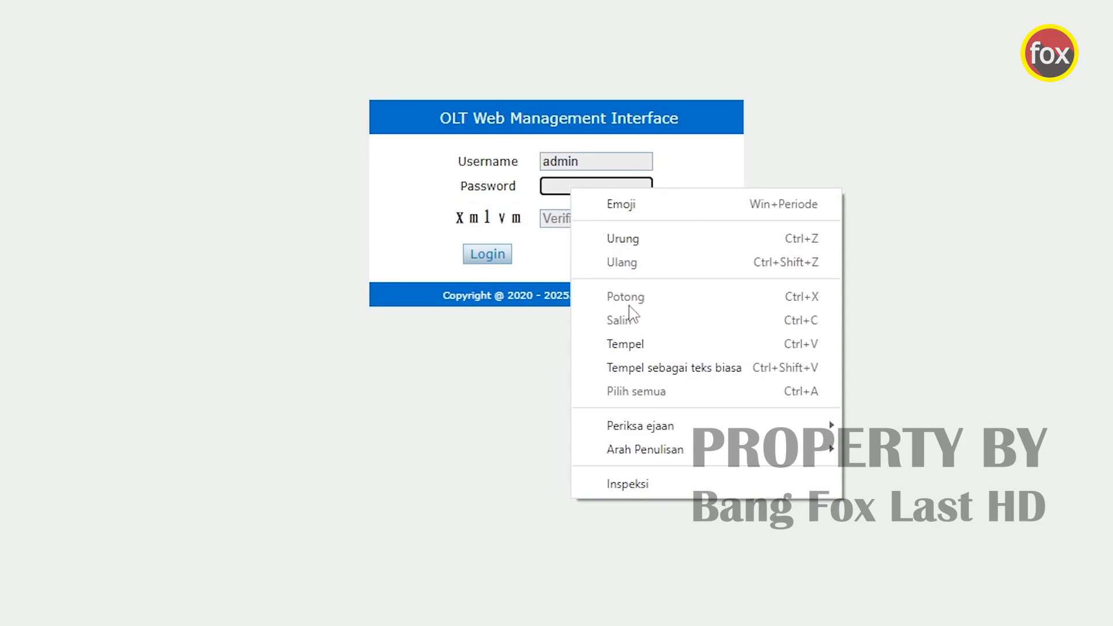
{"action": "left_click", "coordinate": [645, 346]}
{"action": "left_click", "coordinate": [578, 221]}
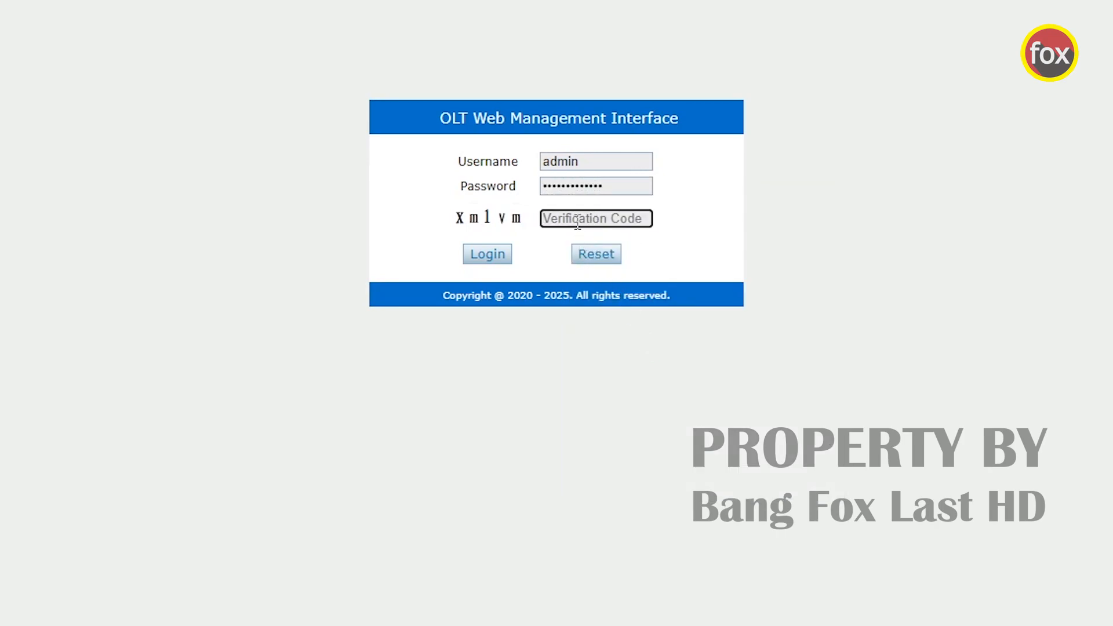
{"action": "type", "text": "xmlvm"}
{"action": "left_click", "coordinate": [484, 257]}
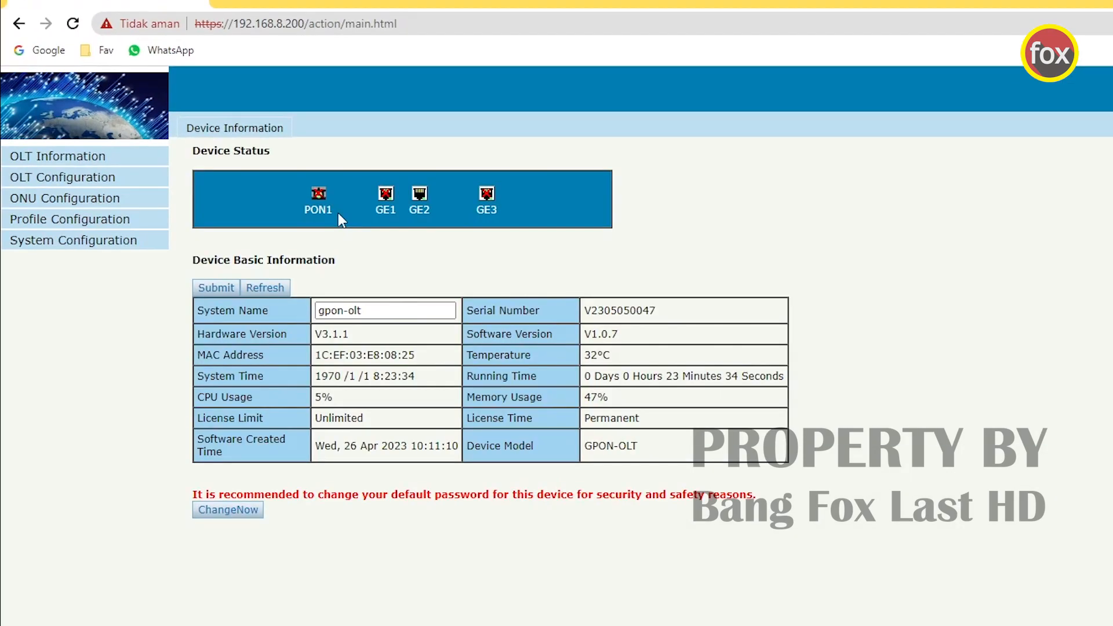
- Review Device Information (gpon-olt, hardware V3.1.1, software V1.0.7), then go to the VLAN page
{"action": "left_click", "coordinate": [102, 164]}
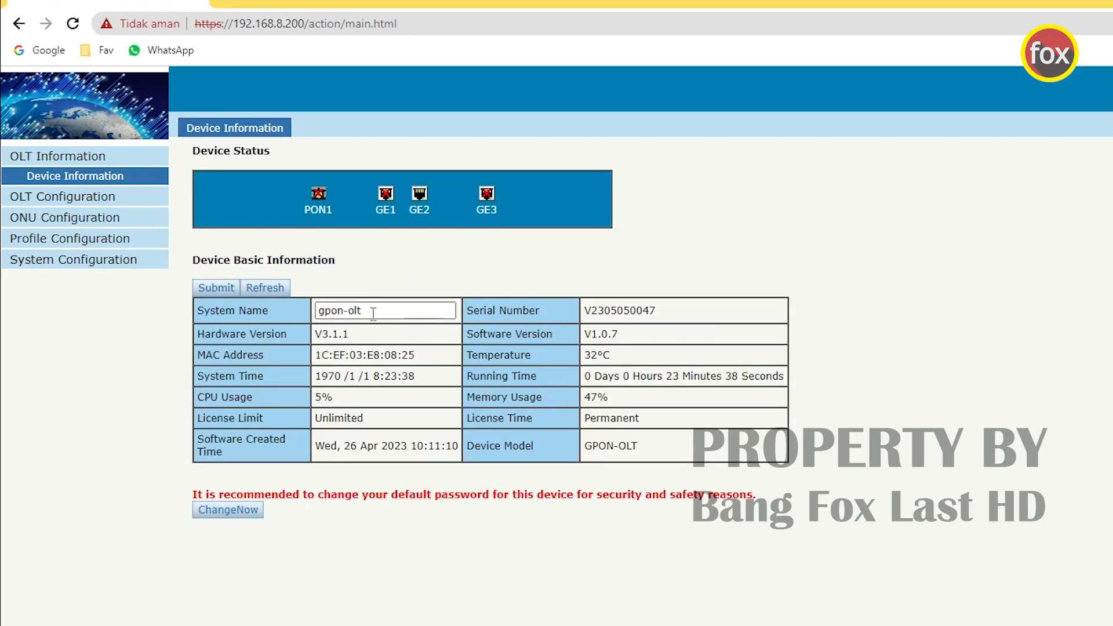
{"action": "left_click_drag", "start_coordinate": [374, 313], "coordinate": [308, 314]}
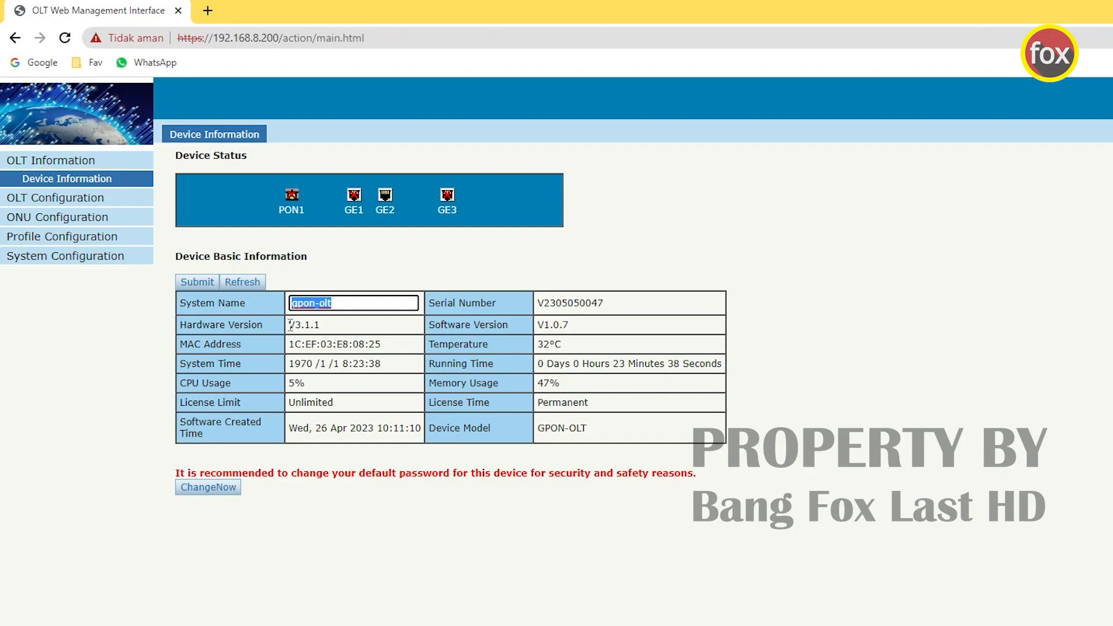
{"action": "left_click_drag", "start_coordinate": [288, 327], "coordinate": [327, 330]}
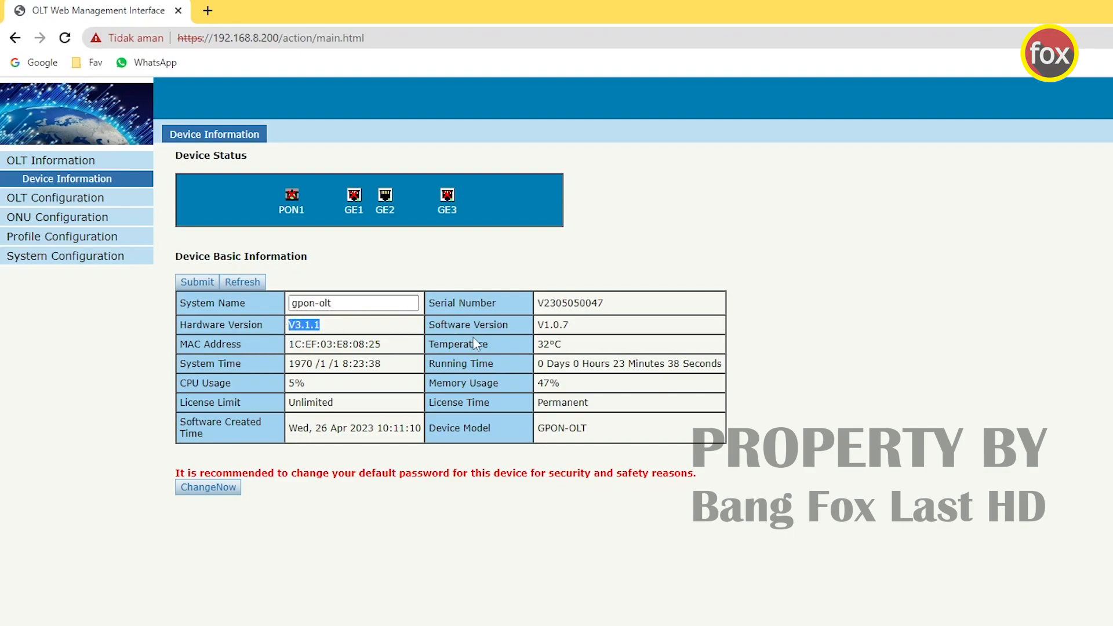
{"action": "left_click_drag", "start_coordinate": [604, 330], "coordinate": [535, 328]}
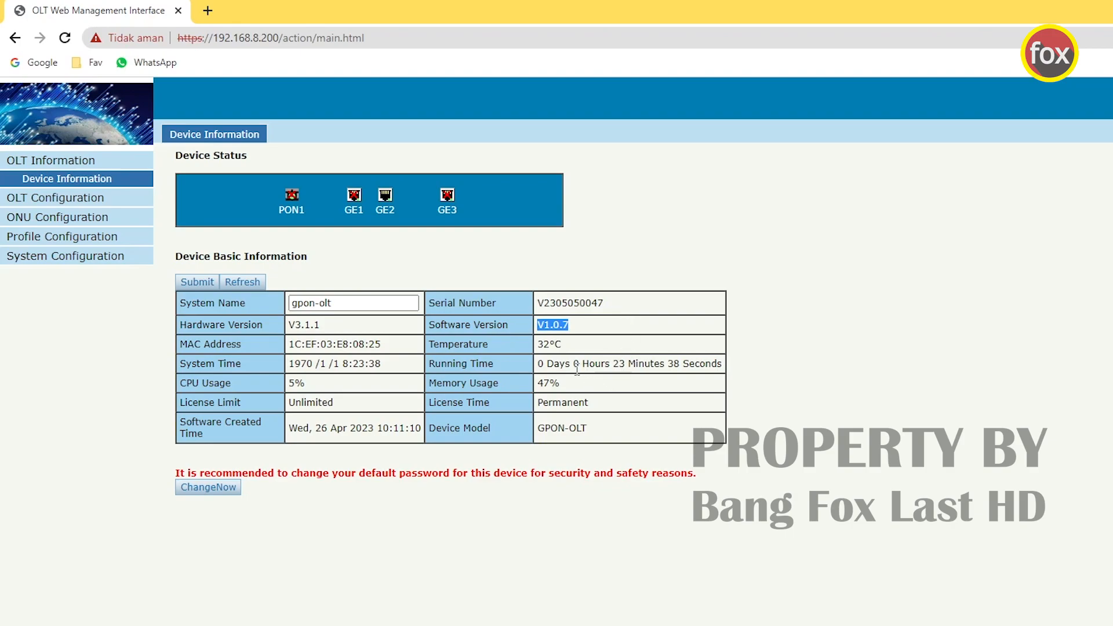
{"action": "left_click_drag", "start_coordinate": [292, 430], "coordinate": [412, 428]}
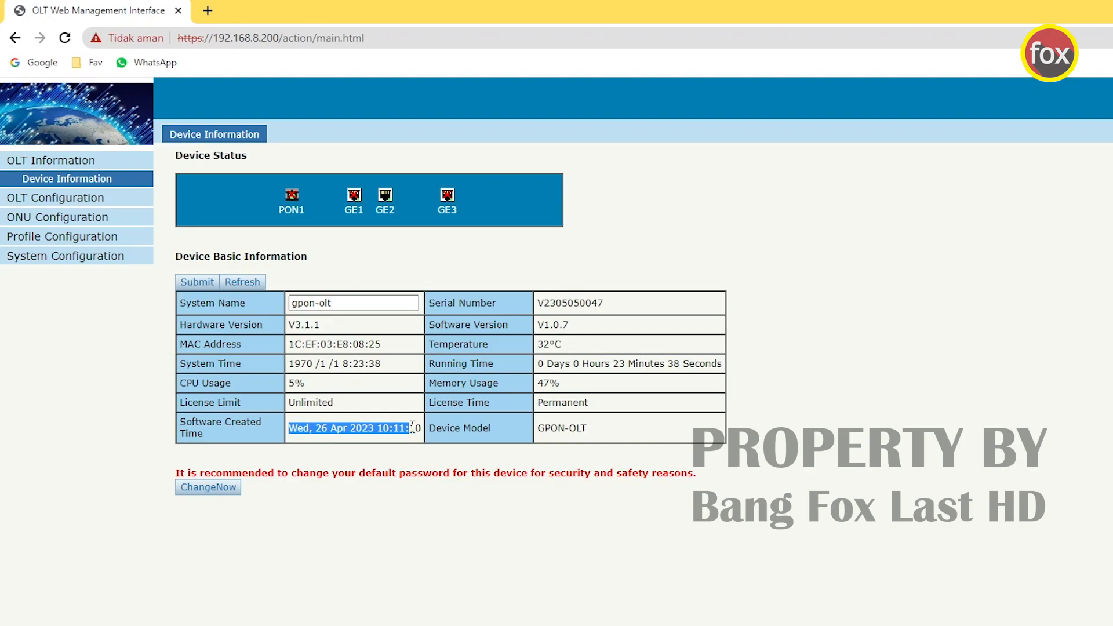
{"action": "left_click", "coordinate": [361, 255]}
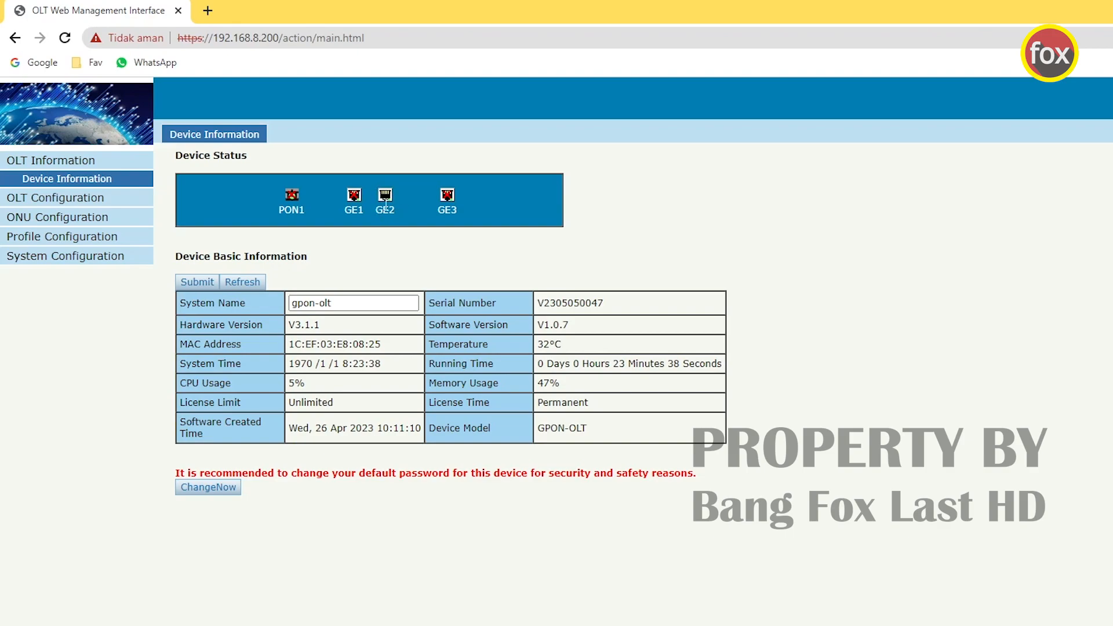
{"action": "left_click", "coordinate": [44, 199]}
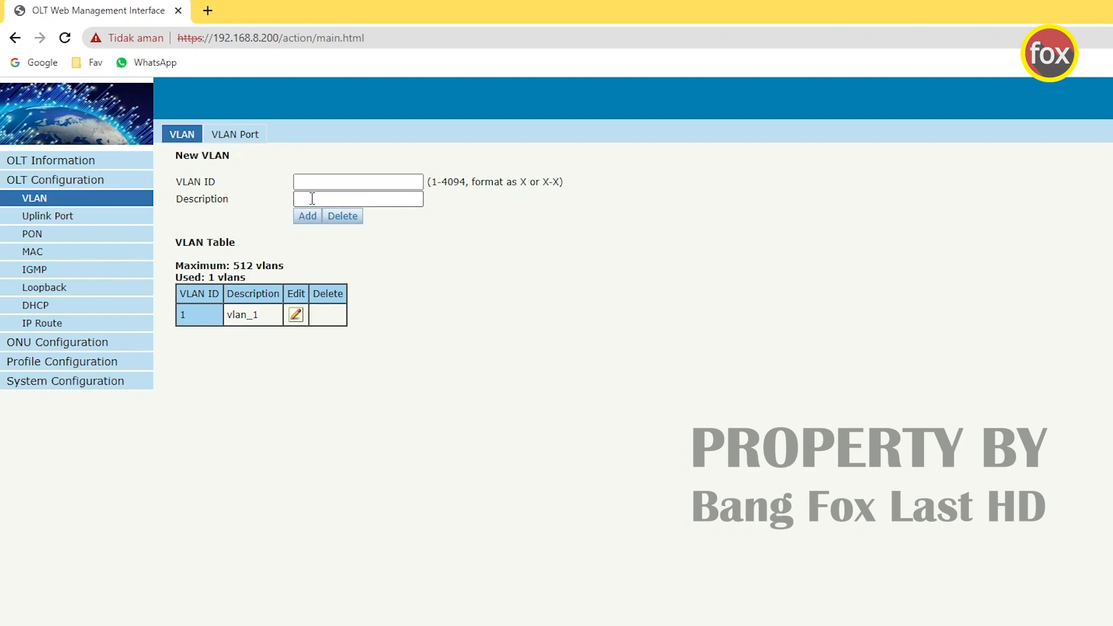
- Add VLAN 10 described vlan10-Management to the VLAN table
{"action": "left_click", "coordinate": [326, 184]}
{"action": "left_click", "coordinate": [387, 199]}
{"action": "type", "text": "vlan10-Mana"}
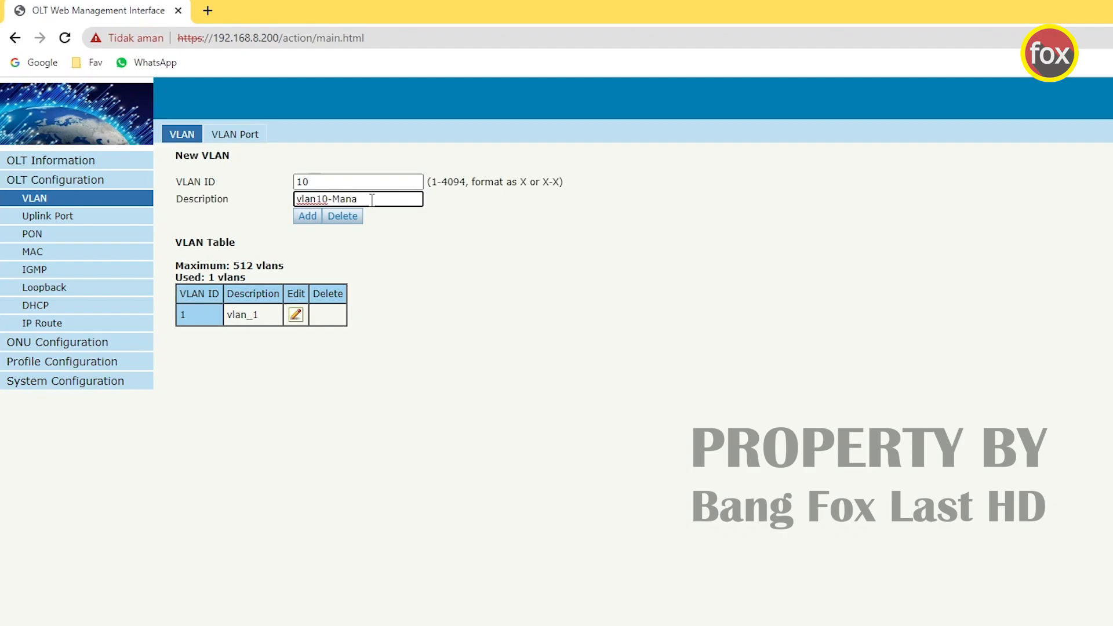
{"action": "type", "text": "gement"}
{"action": "left_click", "coordinate": [307, 217]}
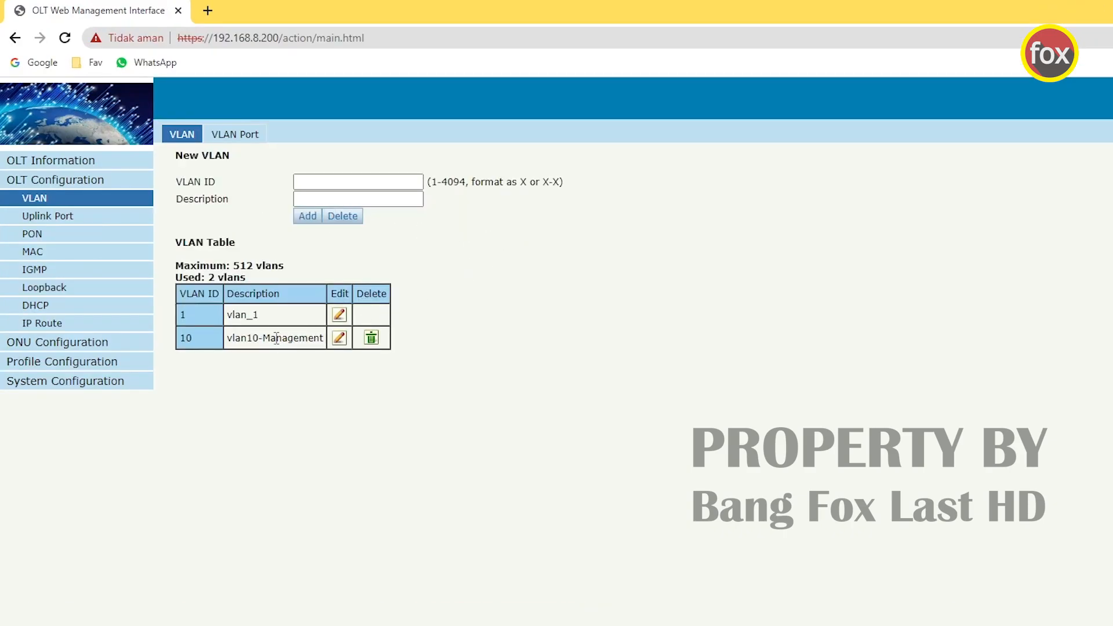
- Add VLAN 100 described vlan100-Hotspot
{"action": "left_click", "coordinate": [344, 185]}
{"action": "type", "text": "1"}
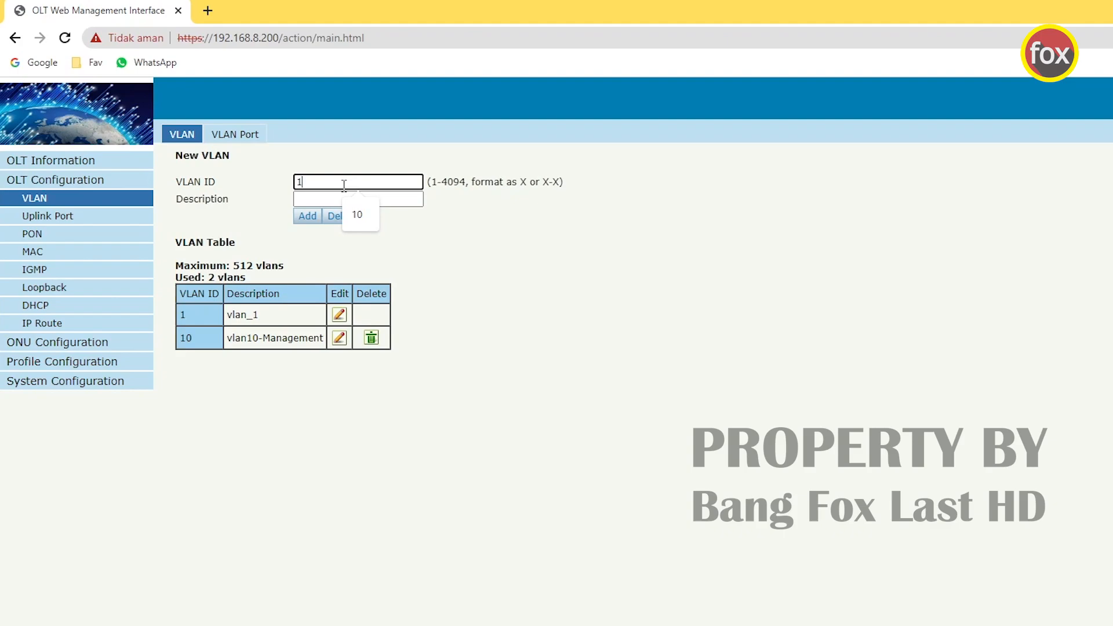
{"action": "type", "text": "00"}
{"action": "left_click", "coordinate": [343, 199]}
{"action": "type", "text": "vlan100"}
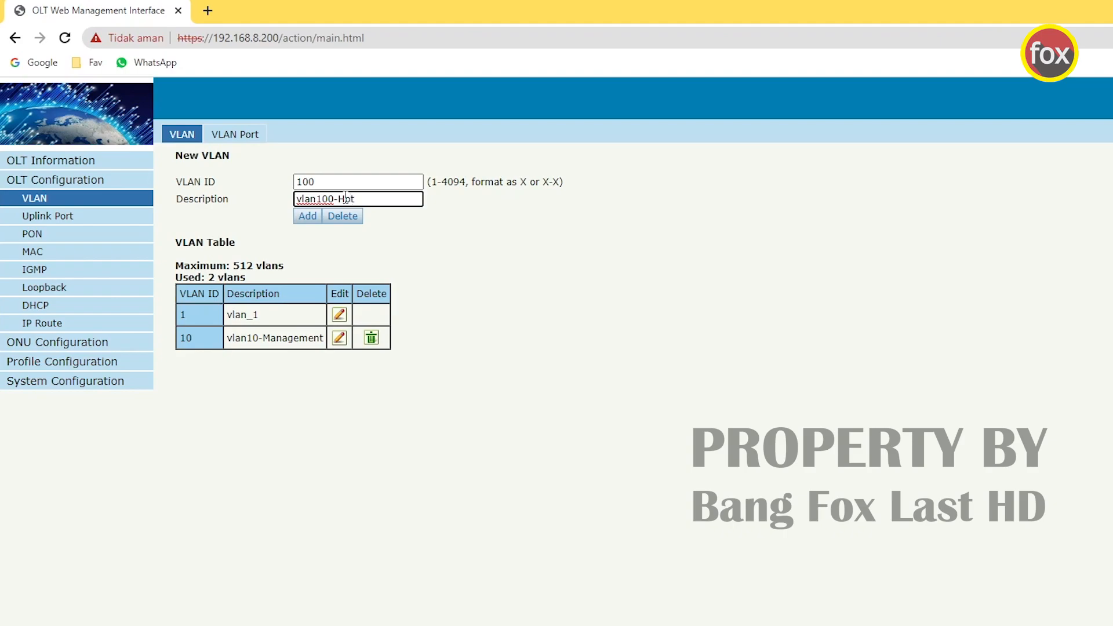
{"action": "type", "text": "-Hpt"}
{"action": "key", "text": "BackSpace"}
{"action": "key", "text": "BackSpace"}
{"action": "type", "text": "otspot"}
{"action": "left_click", "coordinate": [312, 223]}
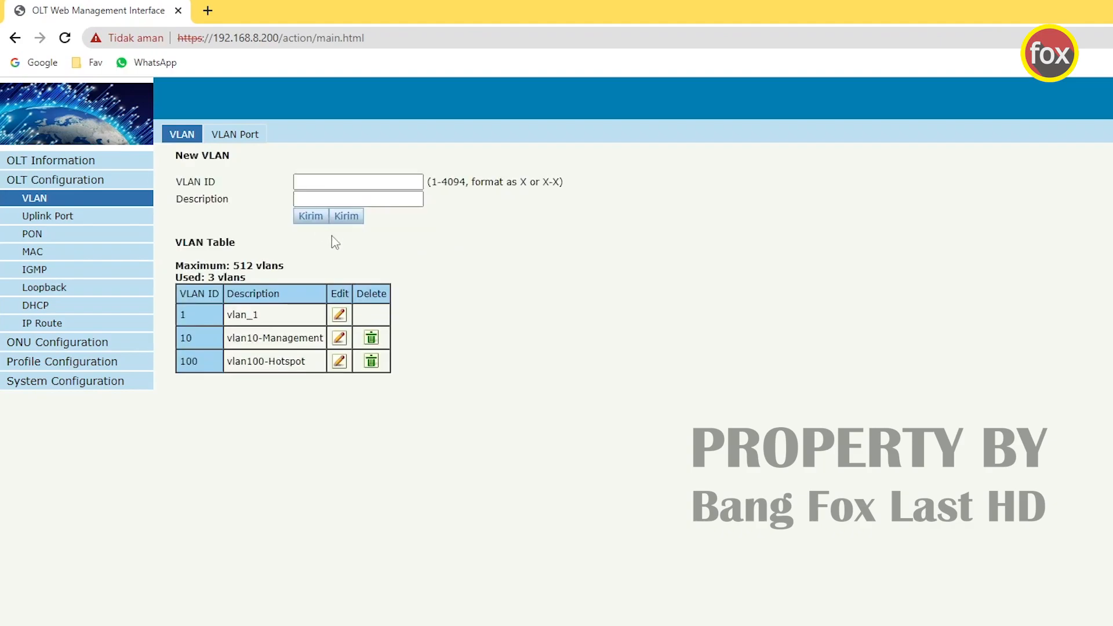
- Add VLAN 200 described vlan200-PPPoE
{"action": "left_click", "coordinate": [343, 185]}
{"action": "type", "text": "2"}
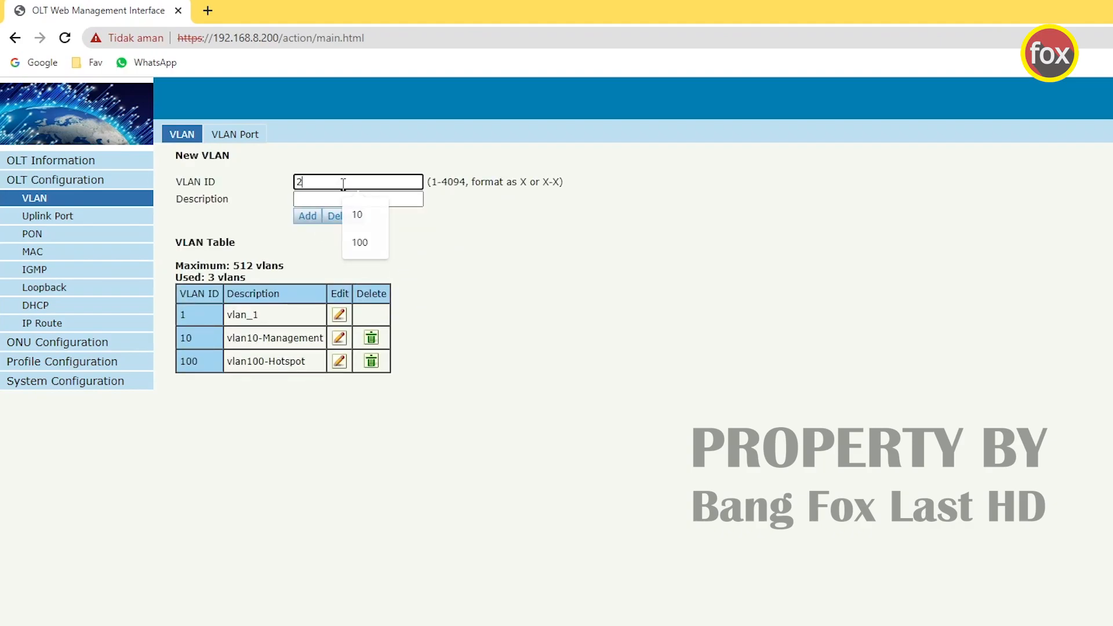
{"action": "type", "text": "00"}
{"action": "left_click", "coordinate": [347, 193]}
{"action": "type", "text": "vlan200"}
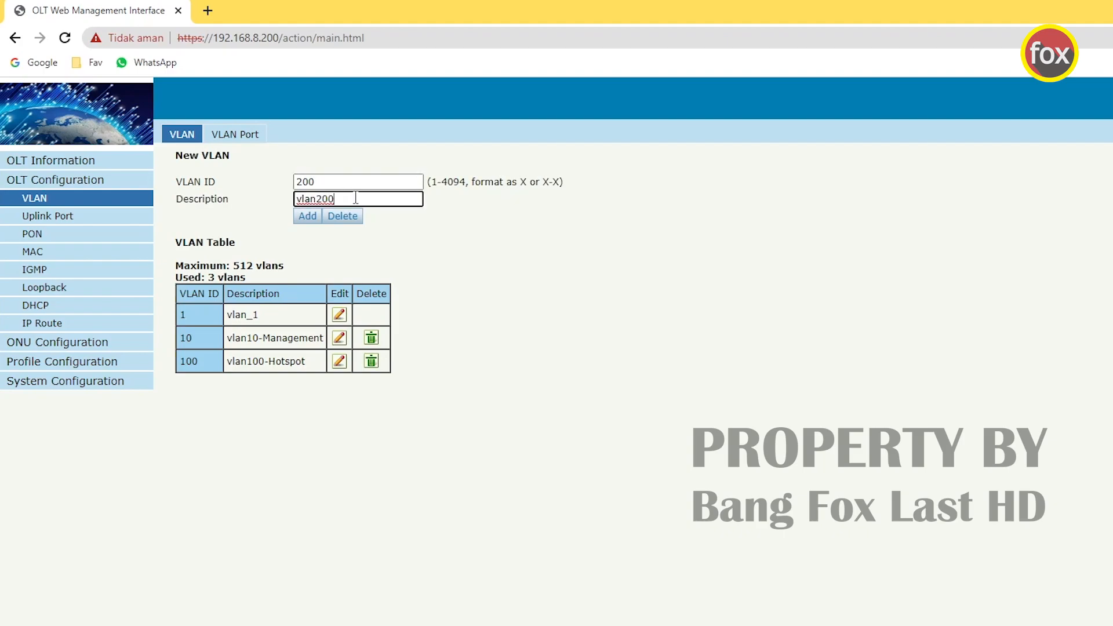
{"action": "type", "text": "-PPPoE"}
{"action": "left_click", "coordinate": [313, 218]}
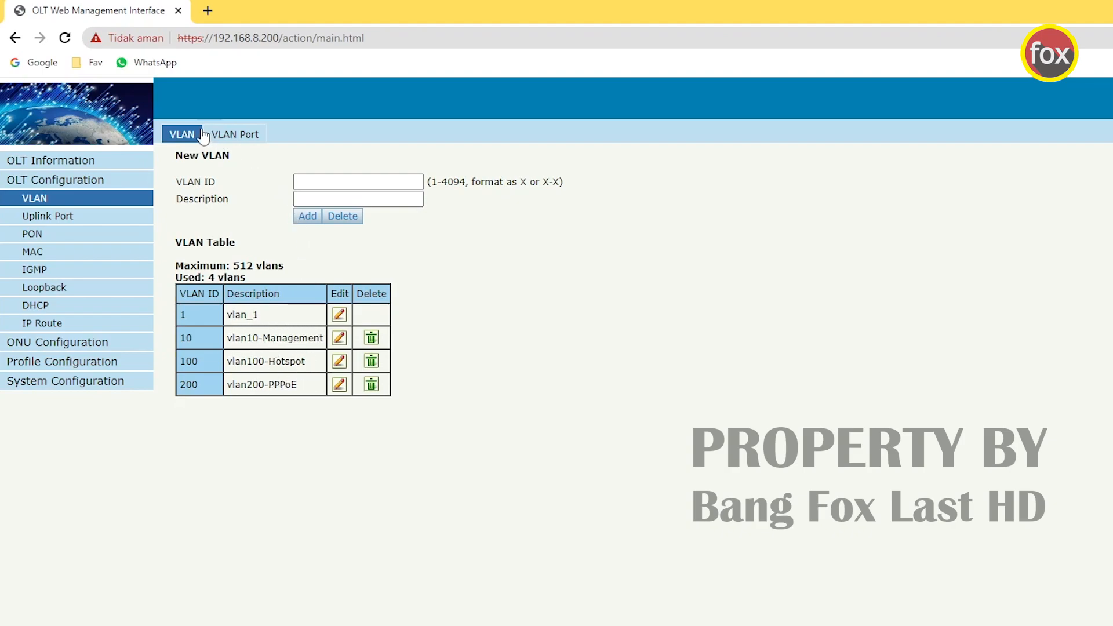
{"action": "left_click", "coordinate": [248, 140]}
- On VLAN 10, set GE1 to tagged and GE2, GE3 to forbidden, and submit
{"action": "left_click", "coordinate": [339, 183]}
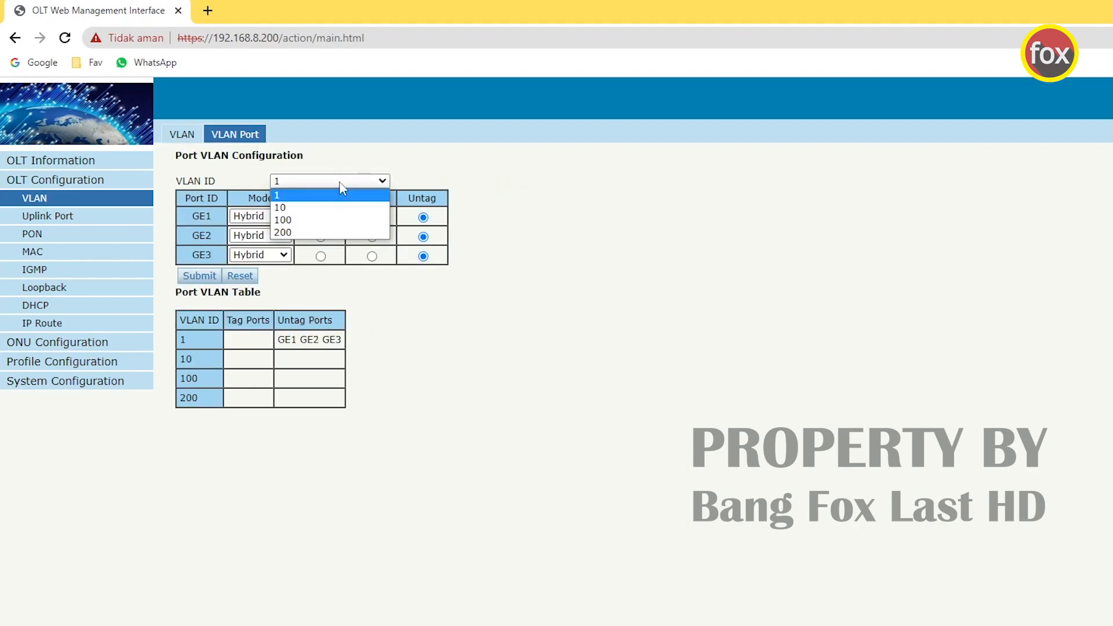
{"action": "left_click", "coordinate": [512, 188]}
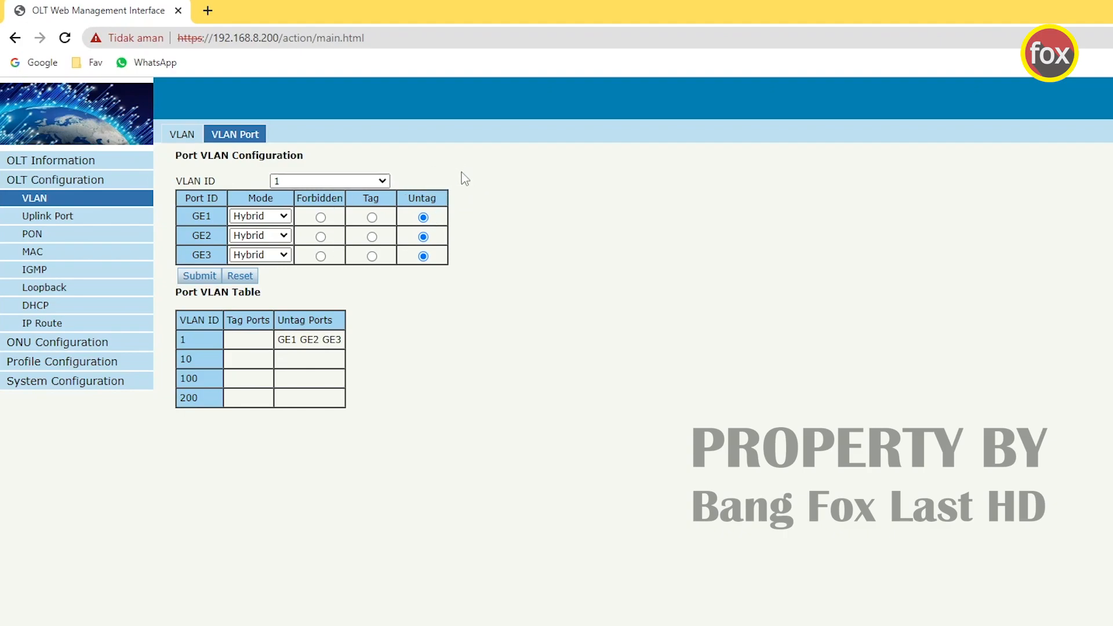
{"action": "left_click", "coordinate": [318, 183]}
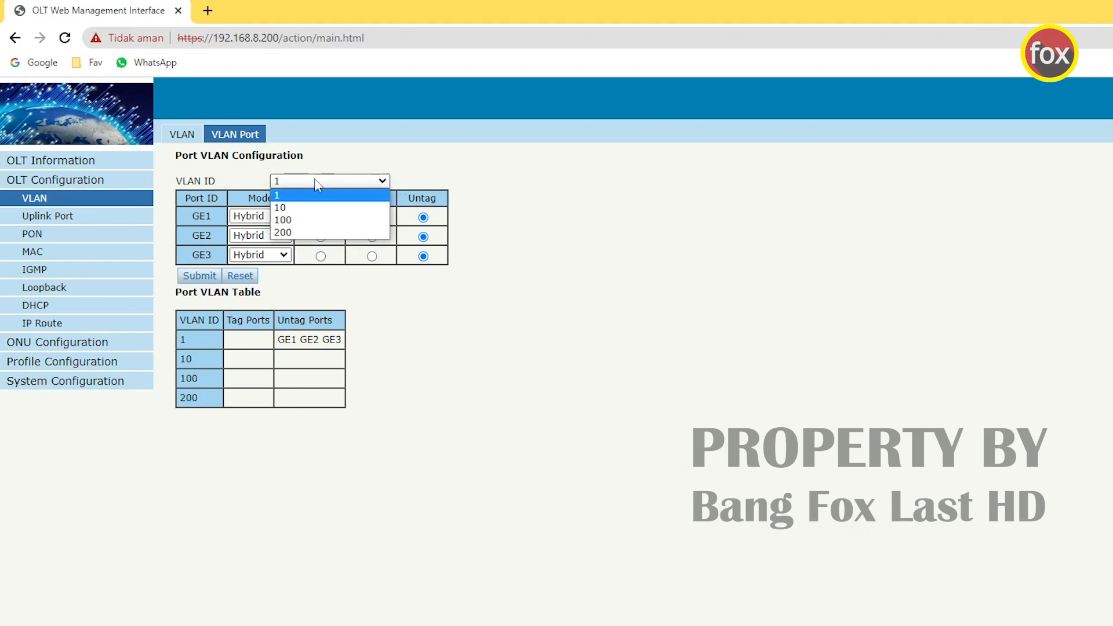
{"action": "left_click", "coordinate": [303, 207]}
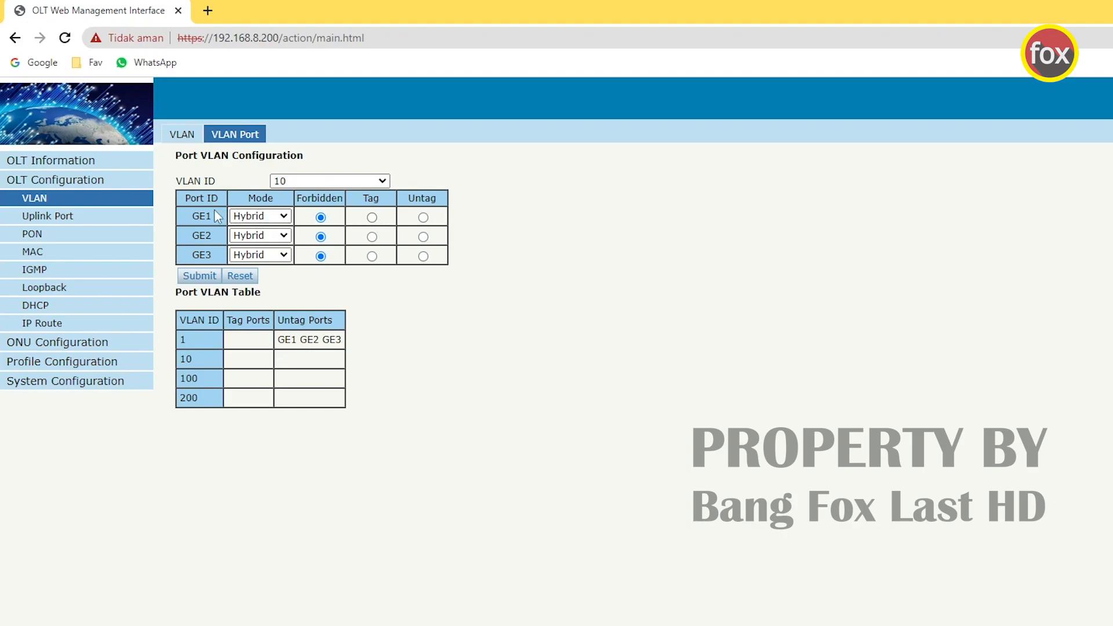
{"action": "left_click", "coordinate": [372, 217]}
{"action": "left_click", "coordinate": [372, 237]}
{"action": "left_click", "coordinate": [372, 256]}
{"action": "left_click", "coordinate": [320, 237]}
{"action": "left_click", "coordinate": [320, 256]}
{"action": "left_click", "coordinate": [200, 276]}
{"action": "left_click_drag", "start_coordinate": [249, 360], "coordinate": [226, 362]}
- Apply the same membership to VLAN 100: GE1 tagged, GE2 and GE3 forbidden
{"action": "left_click", "coordinate": [348, 181]}
{"action": "left_click", "coordinate": [336, 219]}
{"action": "left_click", "coordinate": [372, 217]}
{"action": "left_click", "coordinate": [372, 237]}
{"action": "left_click", "coordinate": [373, 257]}
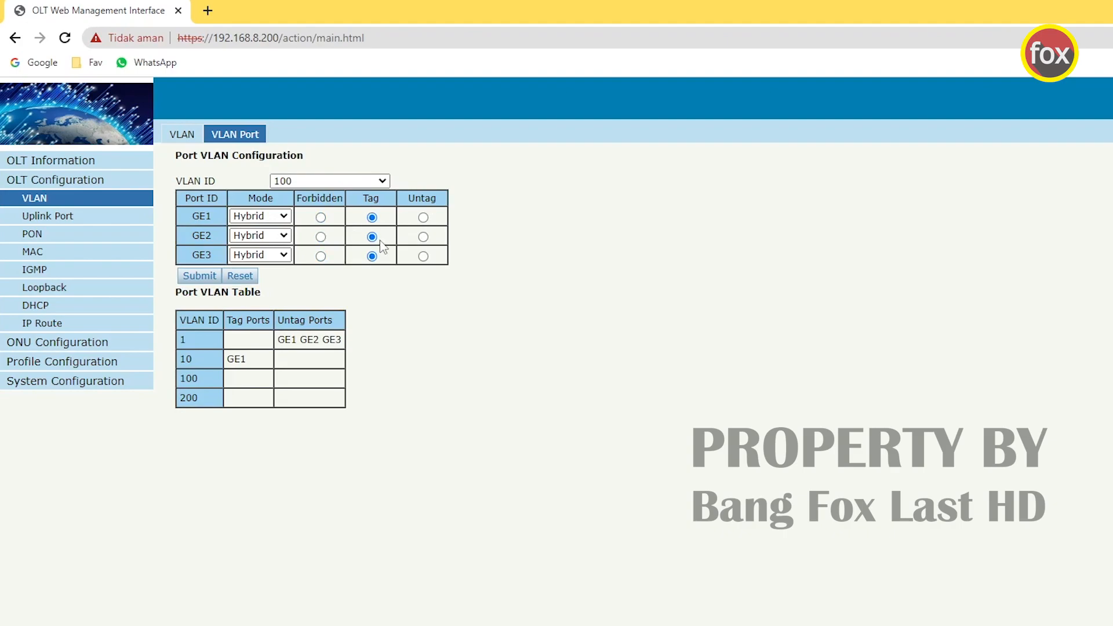
{"action": "left_click", "coordinate": [320, 236]}
{"action": "left_click", "coordinate": [320, 256]}
{"action": "left_click", "coordinate": [204, 276]}
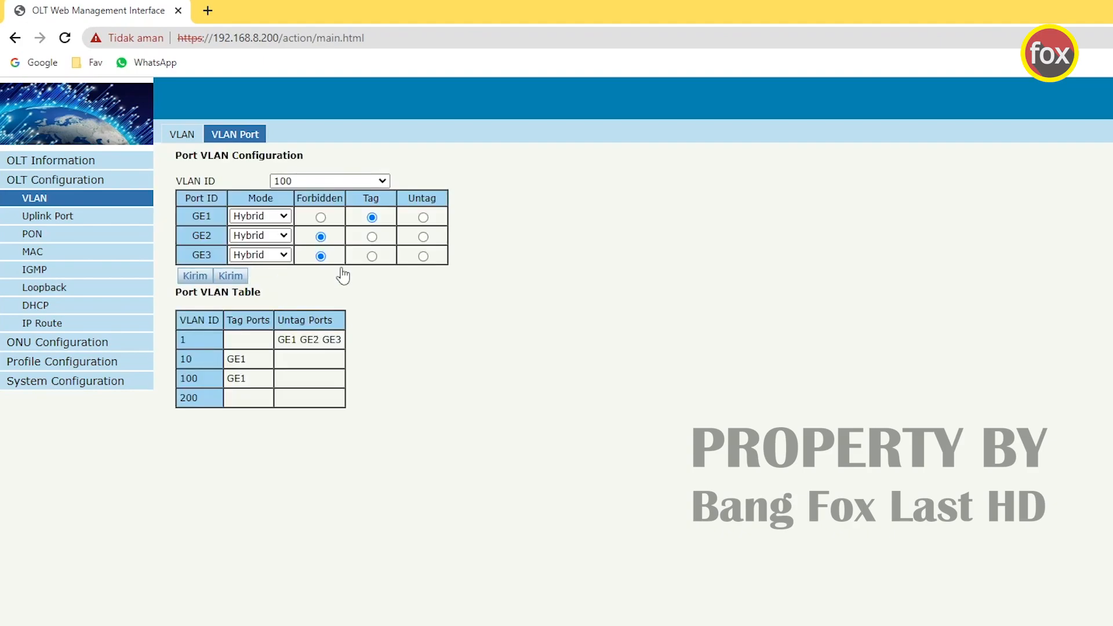
- Make GE1 tagged on VLAN 200, submit, and review the VLAN list
{"action": "left_click", "coordinate": [382, 181]}
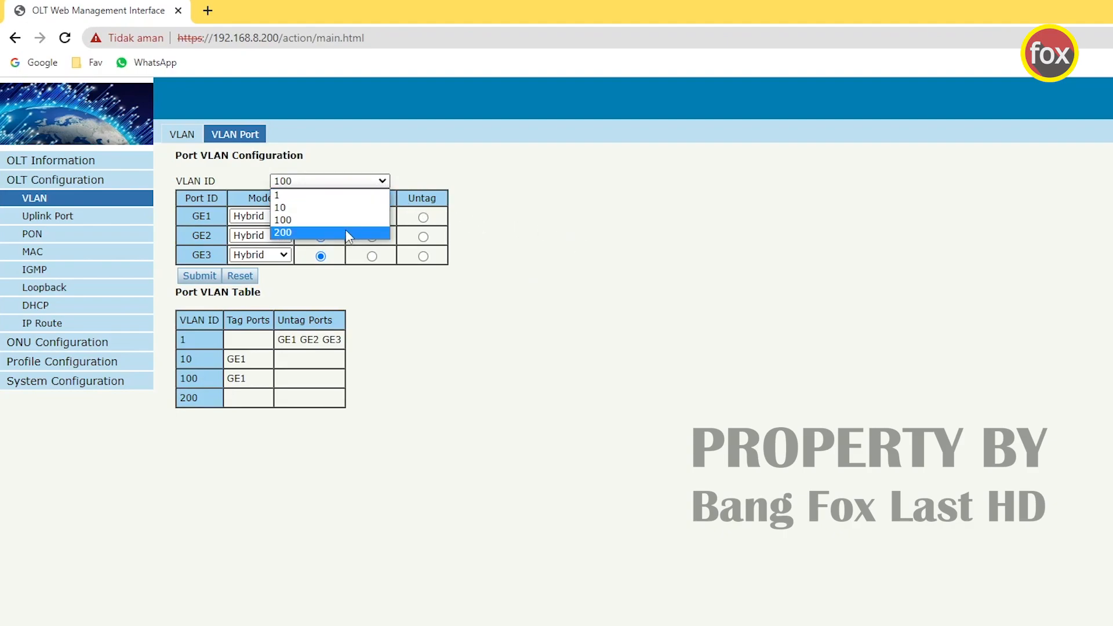
{"action": "left_click", "coordinate": [348, 233]}
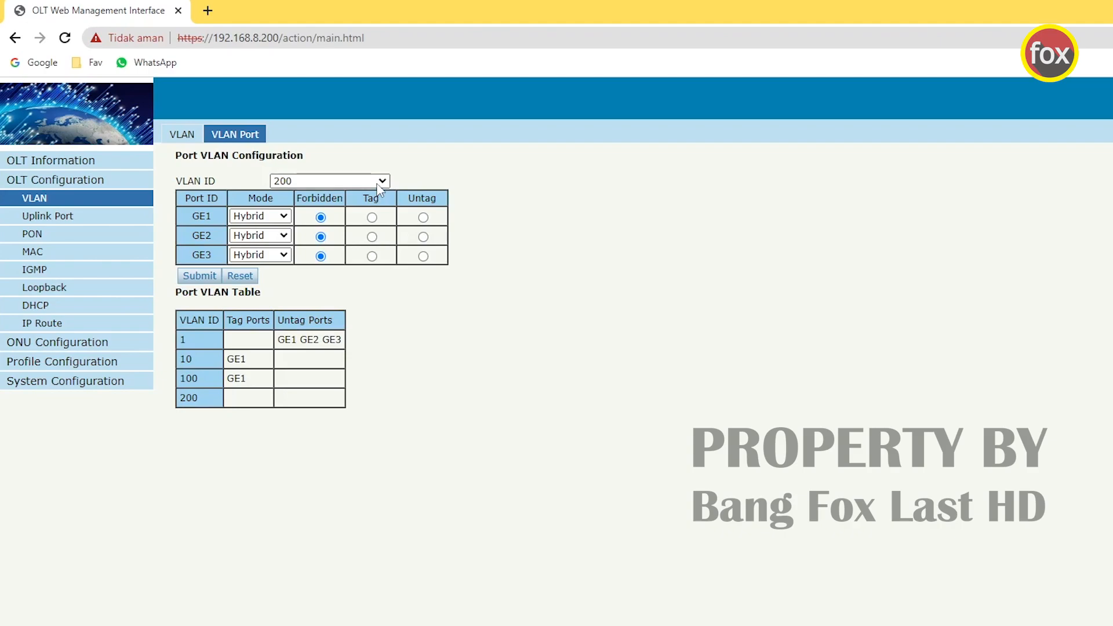
{"action": "left_click", "coordinate": [371, 217]}
{"action": "left_click", "coordinate": [211, 284]}
{"action": "left_click", "coordinate": [355, 183]}
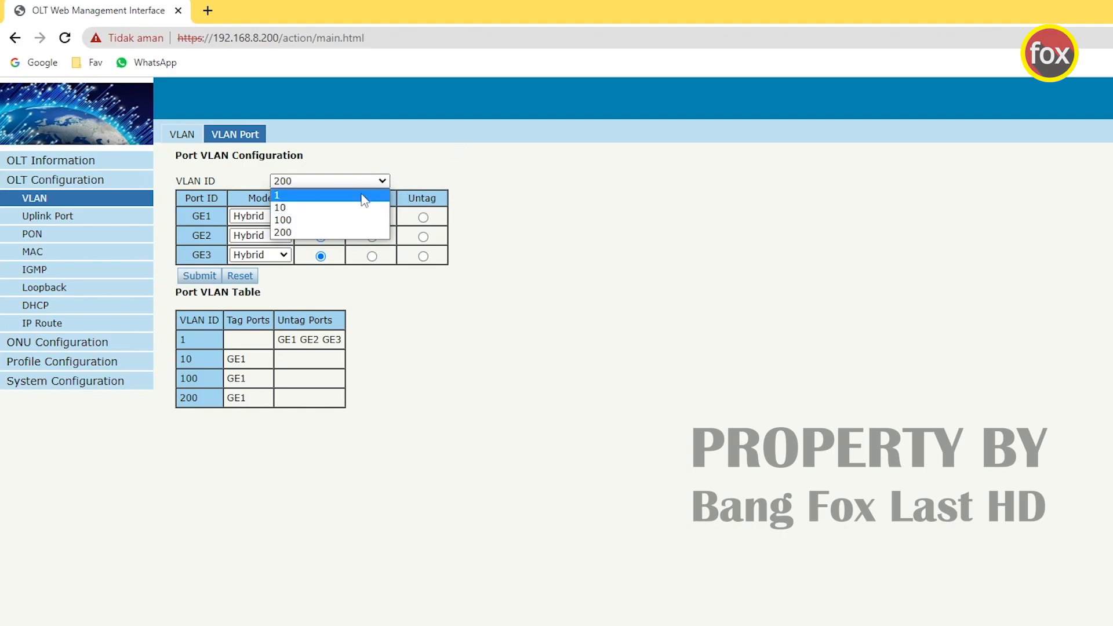
{"action": "left_click", "coordinate": [598, 193]}
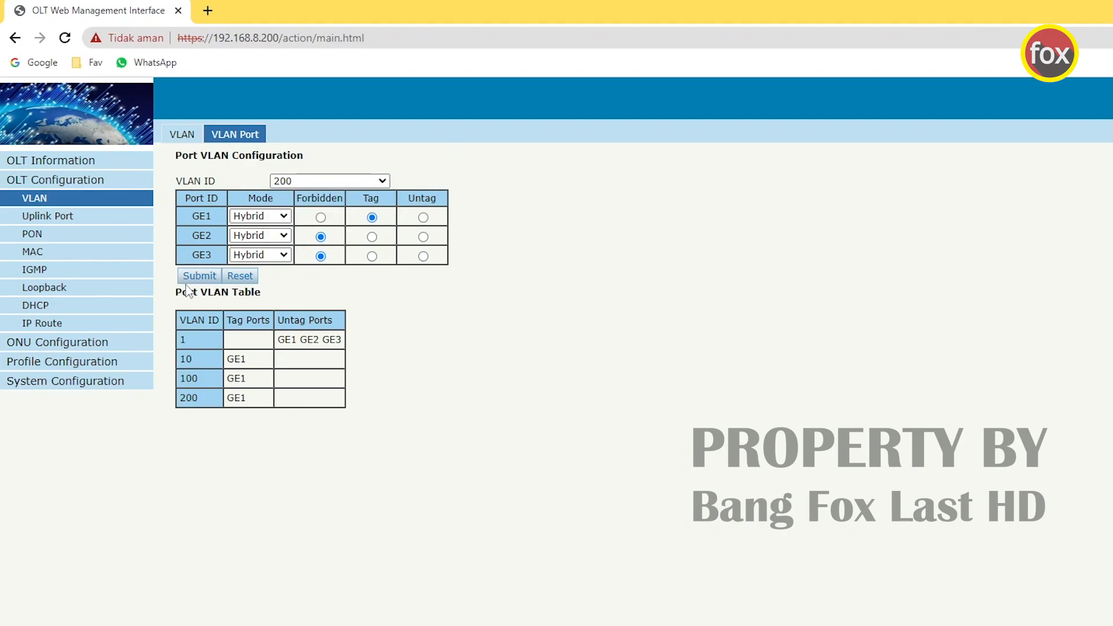
- Open the IP Route settings and inspect the current address 192.168.8.200
{"action": "left_click", "coordinate": [60, 323]}
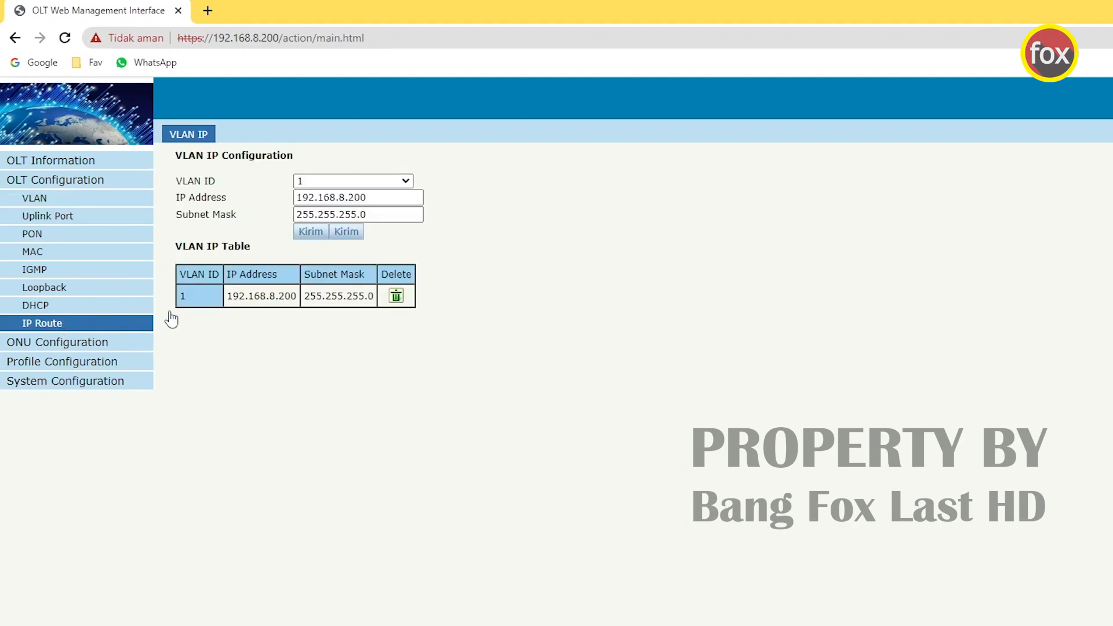
{"action": "left_click_drag", "start_coordinate": [379, 197], "coordinate": [293, 206]}
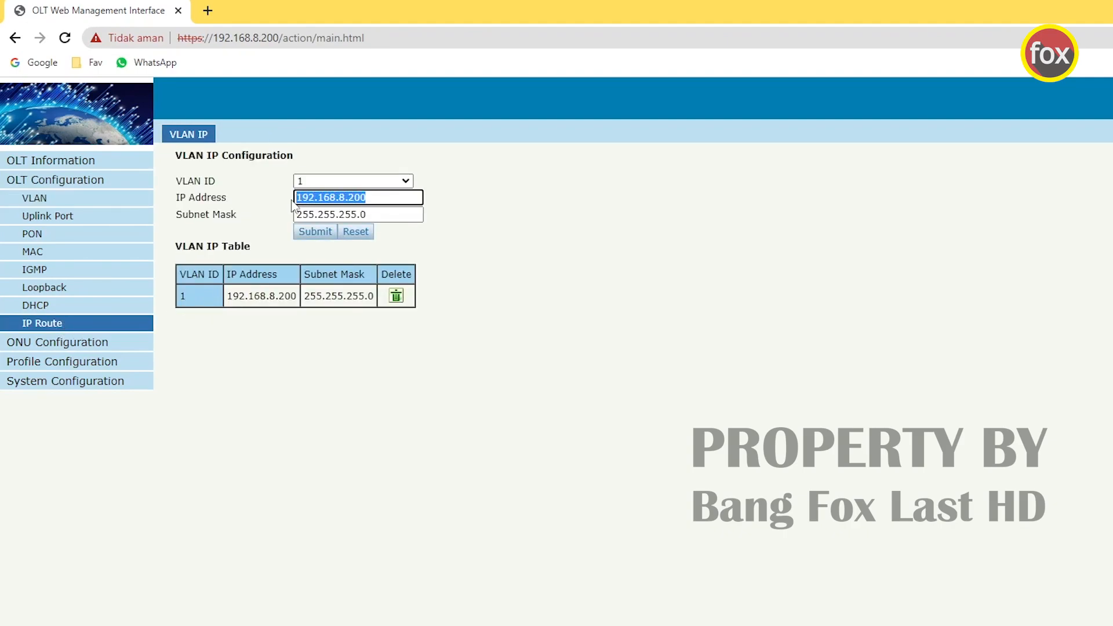
{"action": "left_click", "coordinate": [374, 197]}
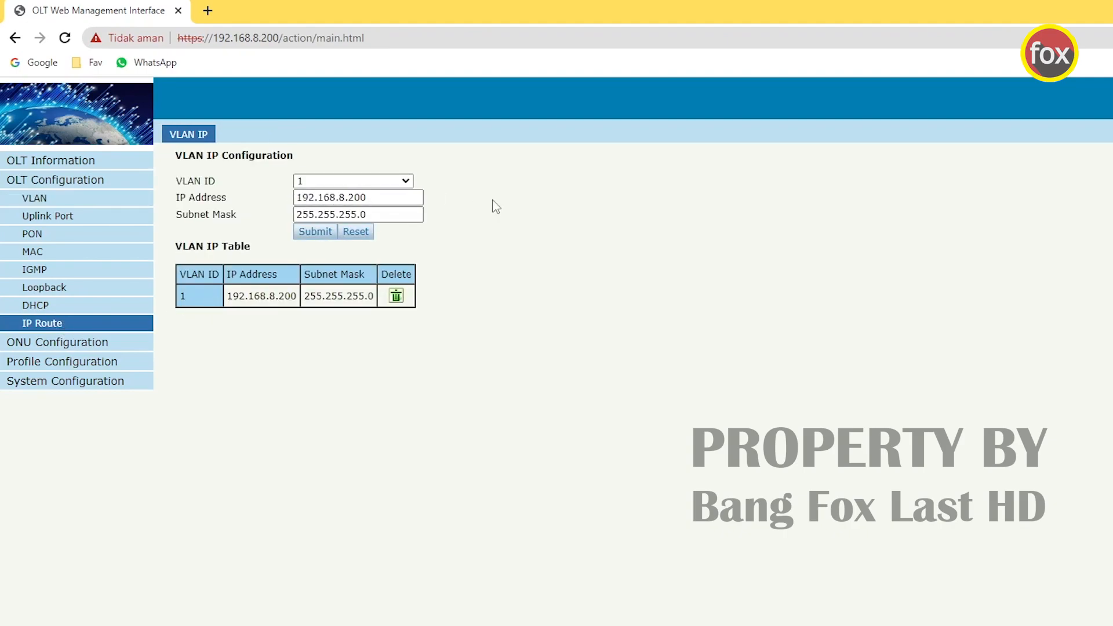
{"action": "left_click_drag", "start_coordinate": [380, 197], "coordinate": [296, 198]}
{"action": "left_click", "coordinate": [354, 199]}
{"action": "left_click_drag", "start_coordinate": [377, 198], "coordinate": [295, 199]}
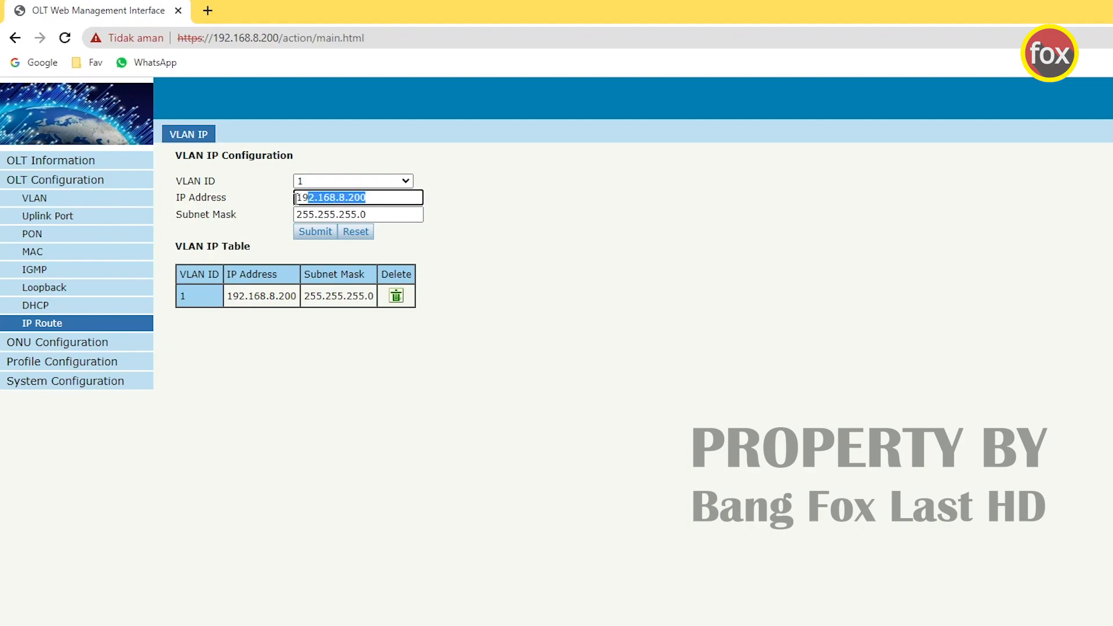
- Assign VLAN 10 IP 192.168.26.200 with mask 255.255.255.0 and save the configuration
{"action": "left_click", "coordinate": [353, 185]}
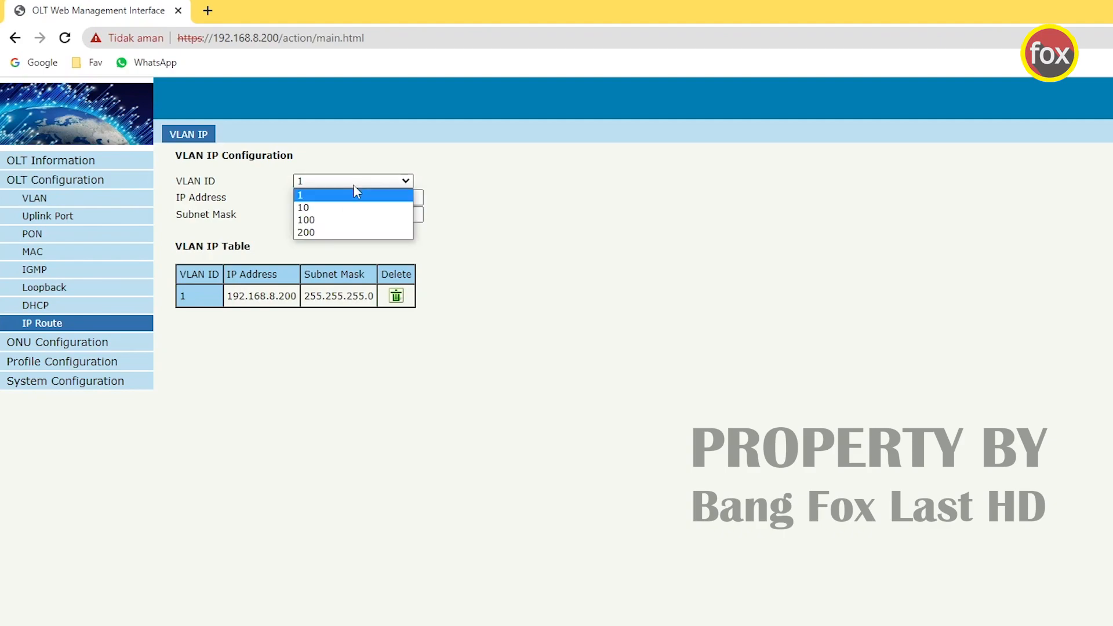
{"action": "left_click", "coordinate": [330, 208]}
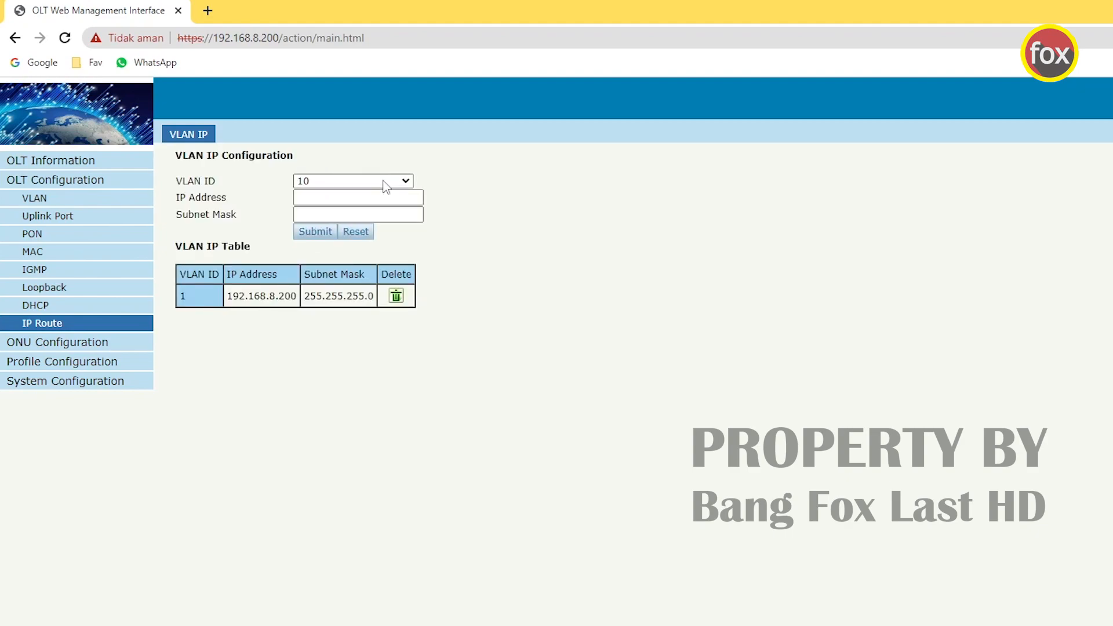
{"action": "left_click", "coordinate": [349, 195]}
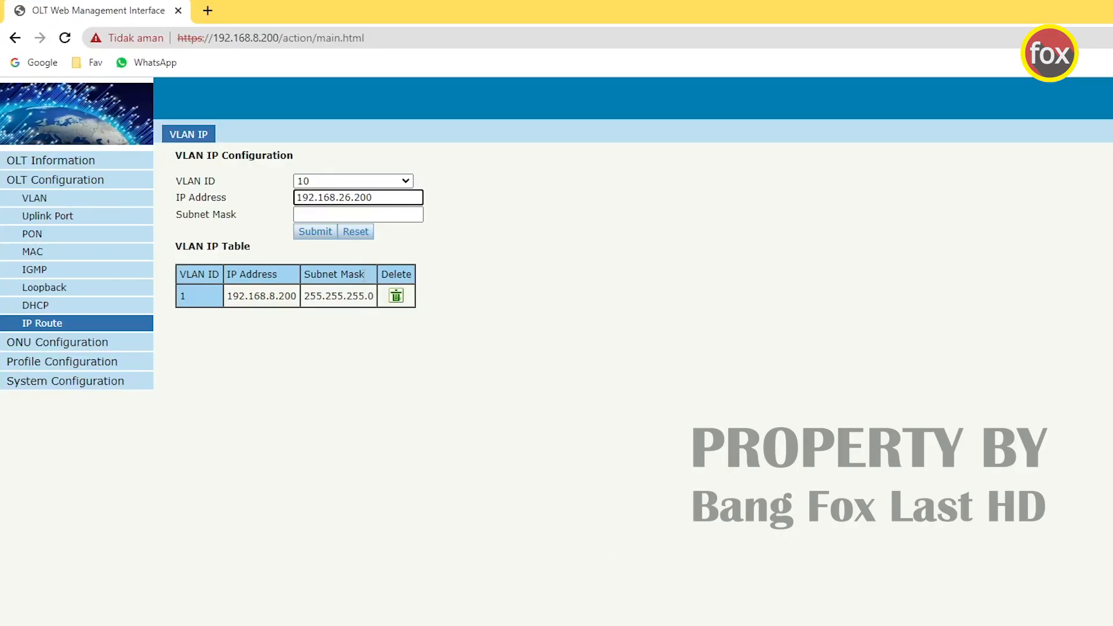
{"action": "left_click", "coordinate": [325, 214]}
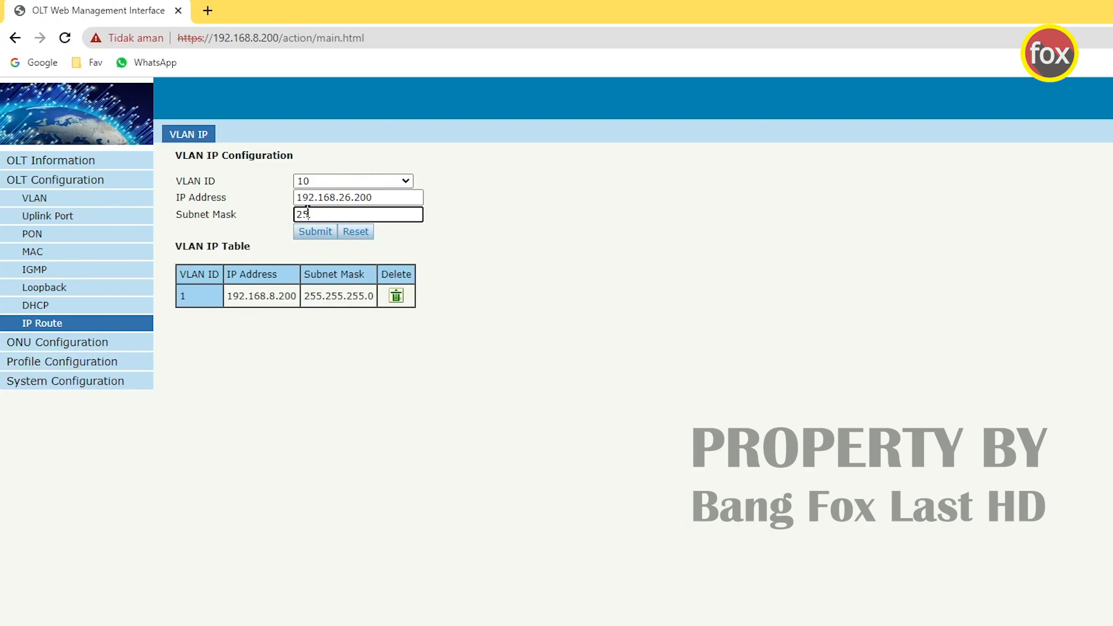
{"action": "type", "text": "255.255.0"}
{"action": "left_click", "coordinate": [318, 232]}
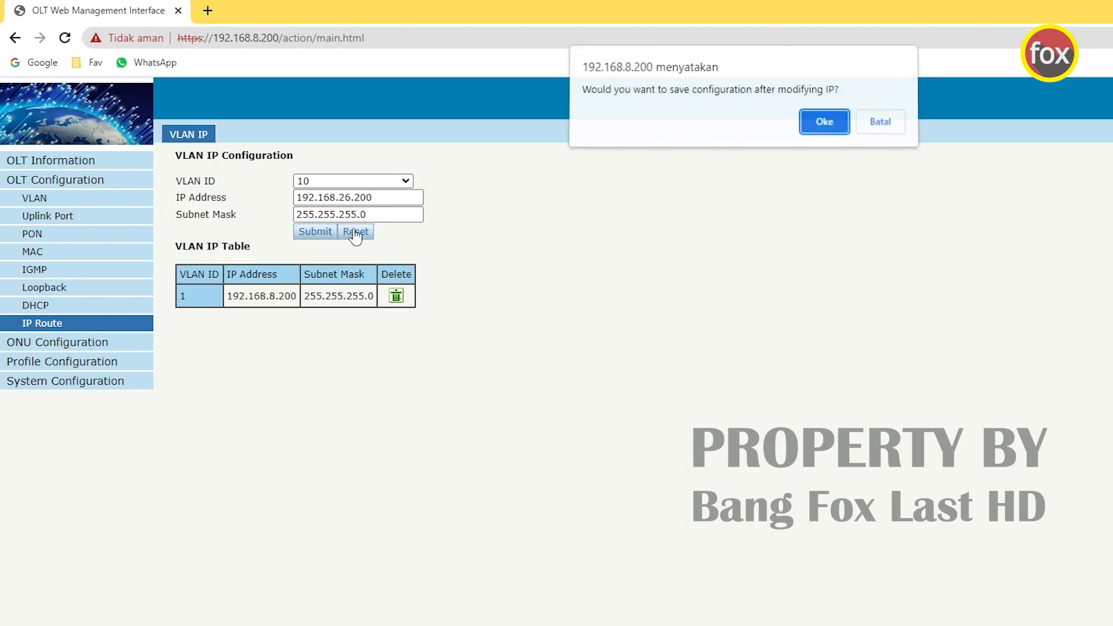
{"action": "left_click", "coordinate": [824, 126]}
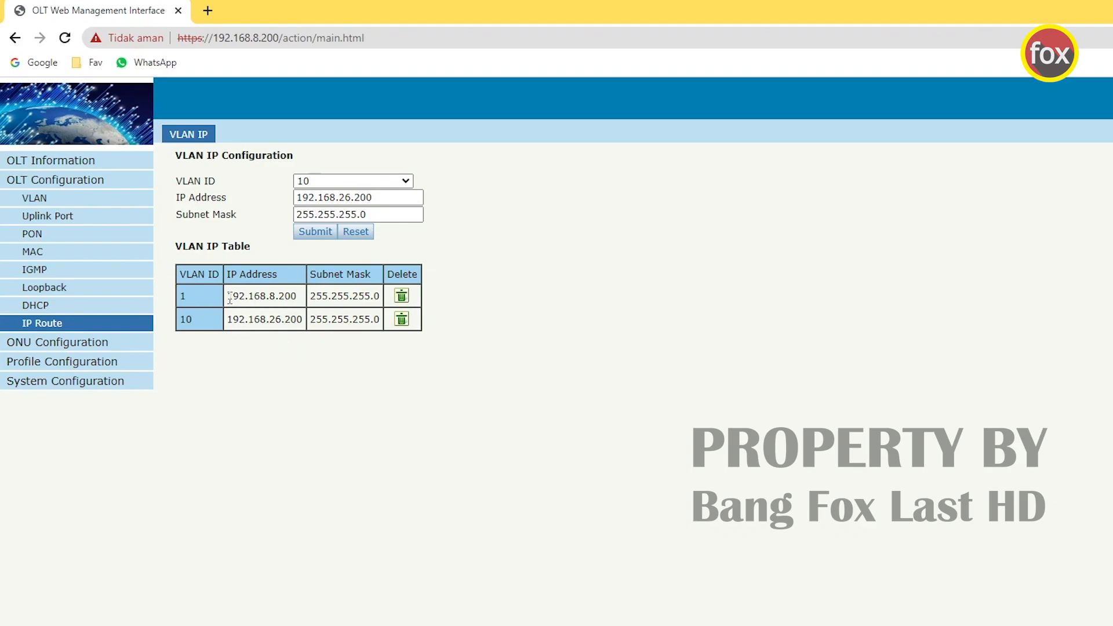
- Check VLAN 10's new address alongside VLAN 1's in the IP table
{"action": "left_click_drag", "start_coordinate": [229, 298], "coordinate": [305, 300]}
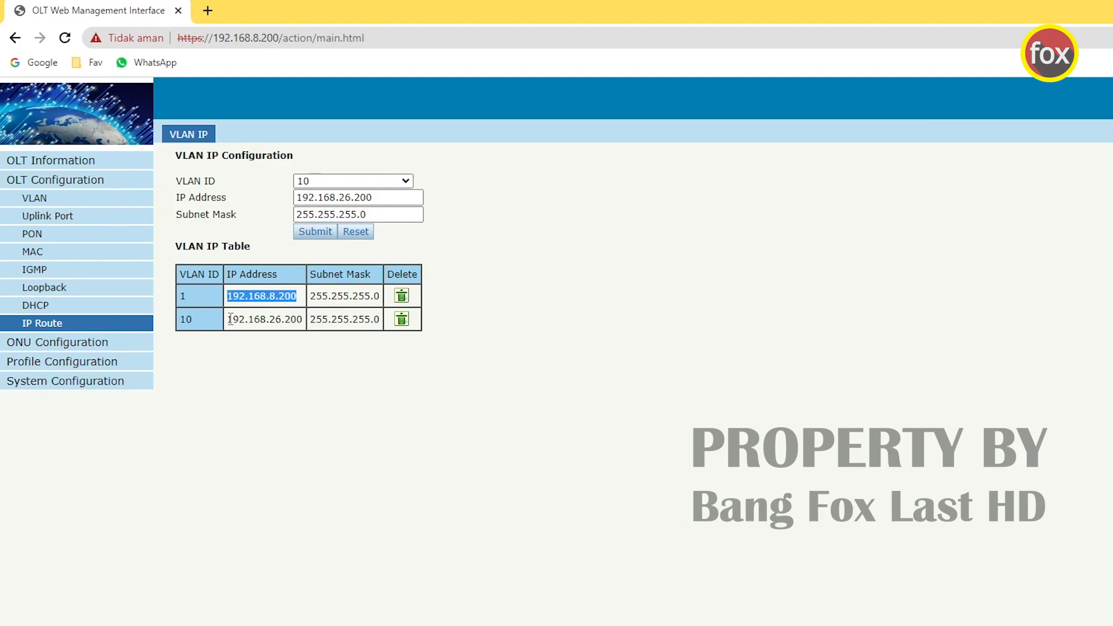
{"action": "left_click_drag", "start_coordinate": [230, 319], "coordinate": [305, 324]}
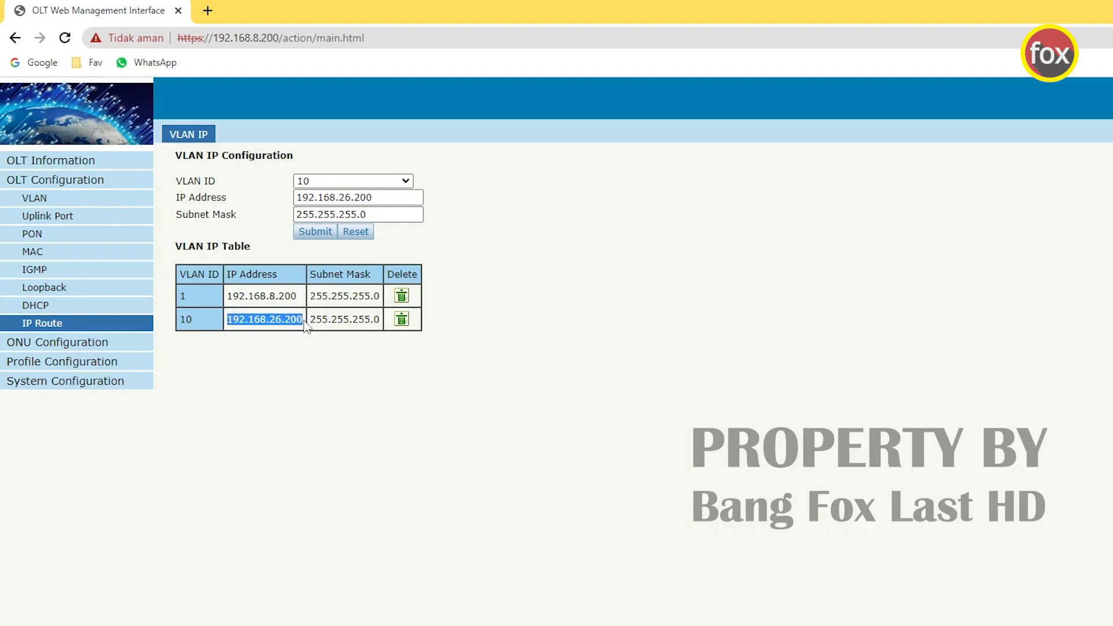
{"action": "left_click", "coordinate": [275, 299]}
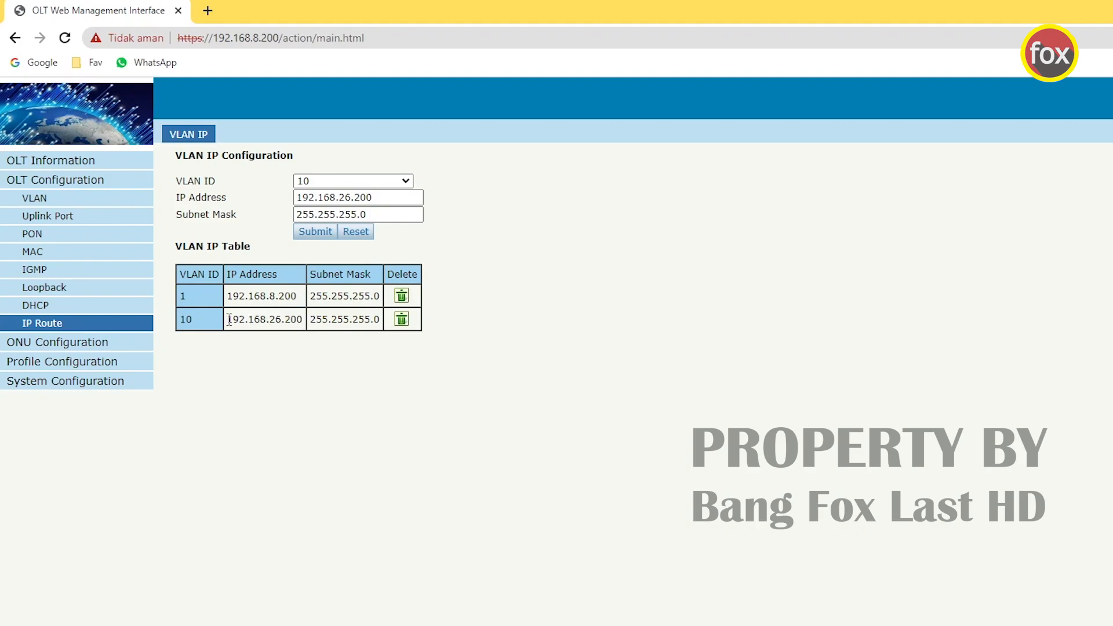
{"action": "left_click_drag", "start_coordinate": [230, 319], "coordinate": [300, 319]}
{"action": "left_click", "coordinate": [294, 383]}
{"action": "left_click", "coordinate": [37, 365]}
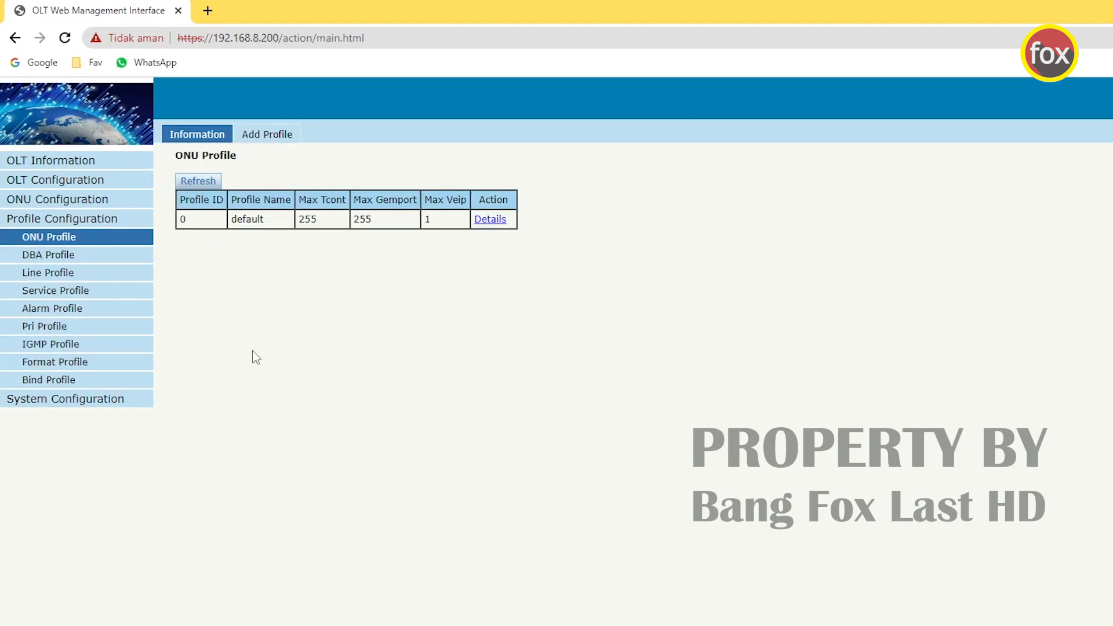
- Add line profile ID 1, replacing the default name line_1 with Auto_Reg
{"action": "left_click", "coordinate": [77, 275]}
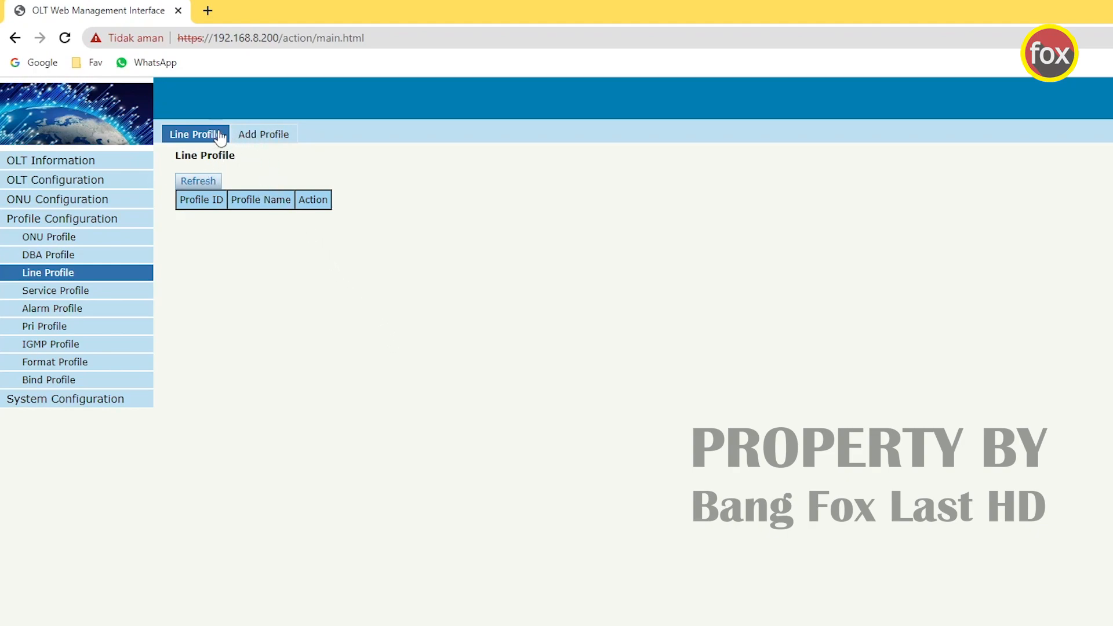
{"action": "left_click", "coordinate": [268, 140]}
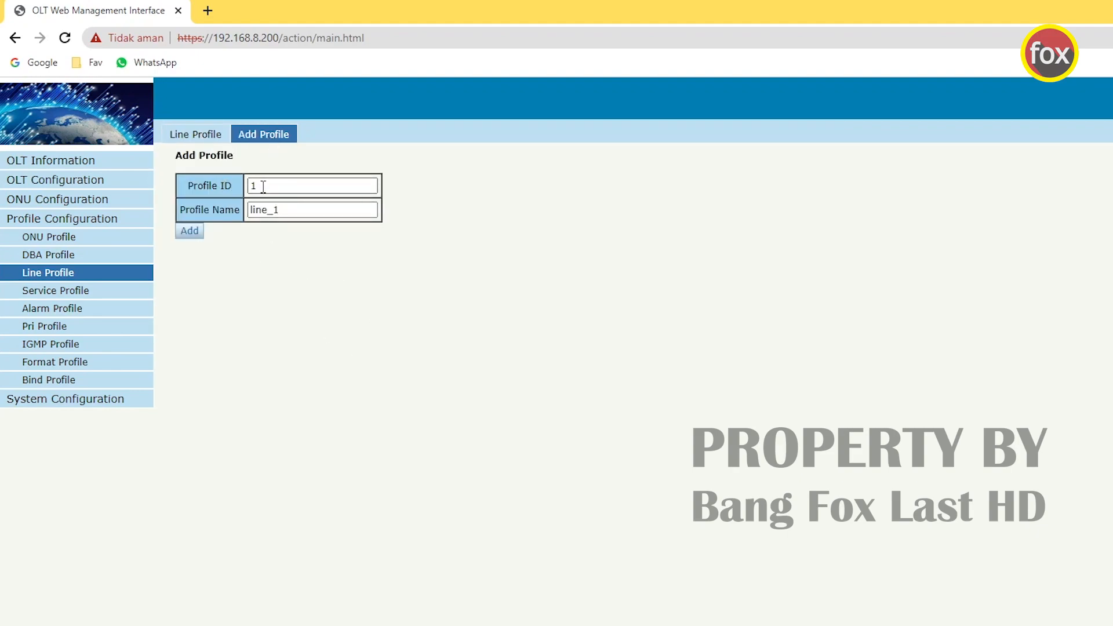
{"action": "left_click_drag", "start_coordinate": [282, 210], "coordinate": [250, 210]}
{"action": "type", "text": "Auto_Reg"}
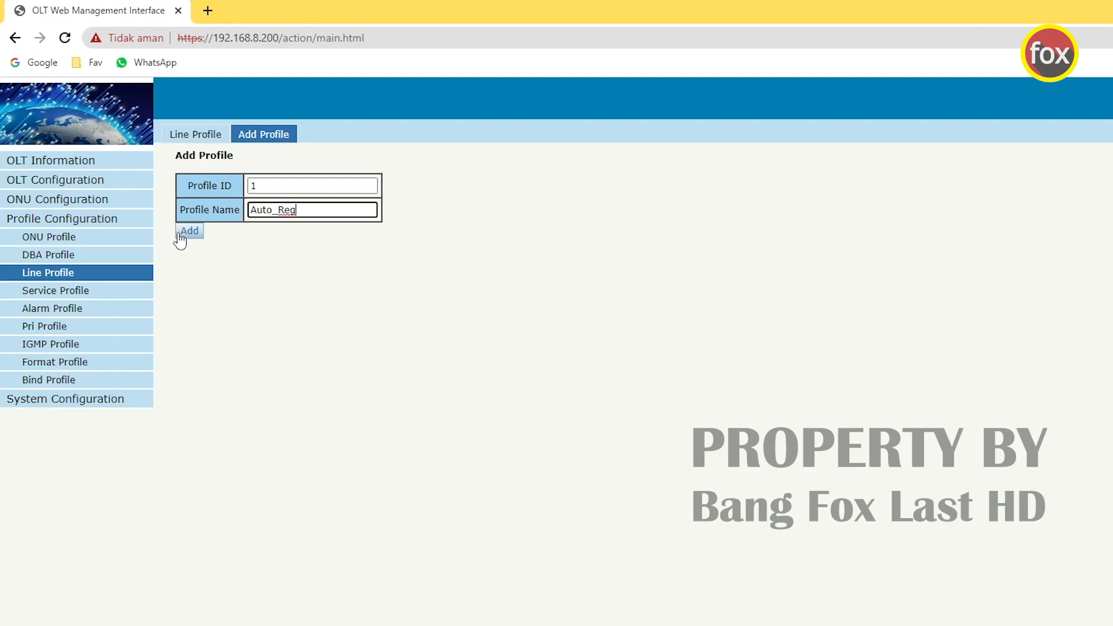
{"action": "left_click_drag", "start_coordinate": [306, 209], "coordinate": [238, 211]}
{"action": "left_click", "coordinate": [196, 234]}
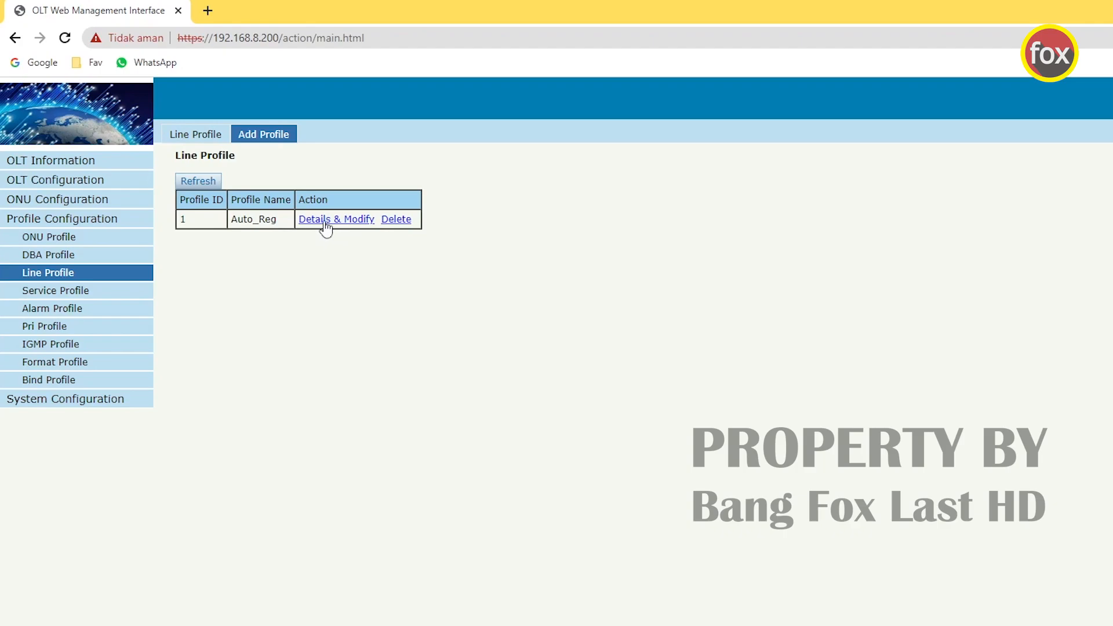
- Add Tcont 1, named 1, with DBA default1 to the Auto_Reg line profile
{"action": "left_click", "coordinate": [364, 221]}
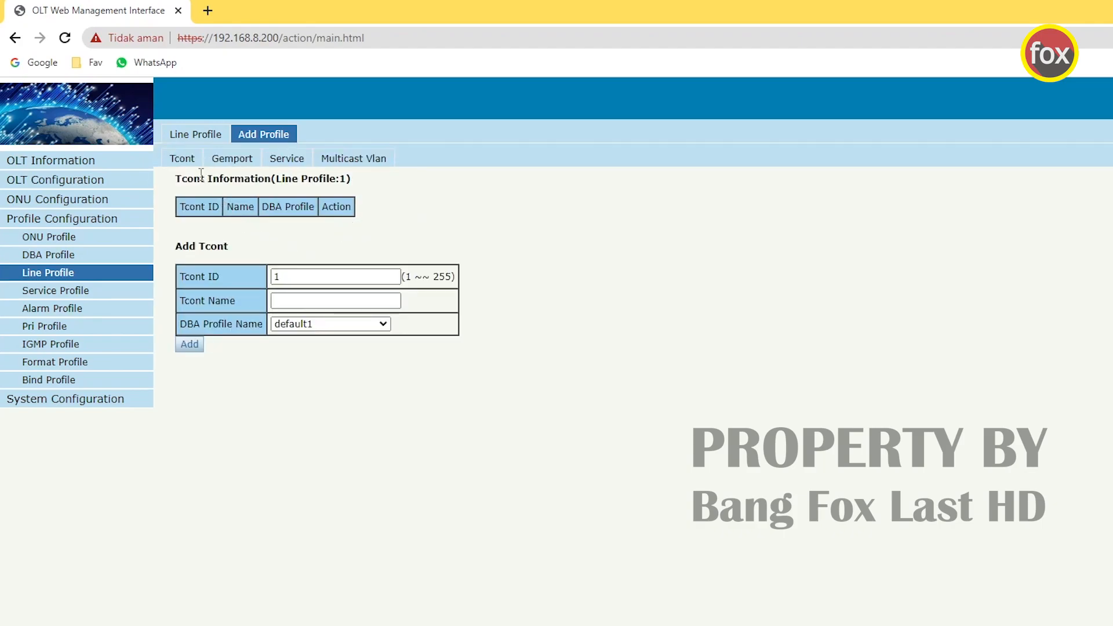
{"action": "left_click", "coordinate": [181, 162]}
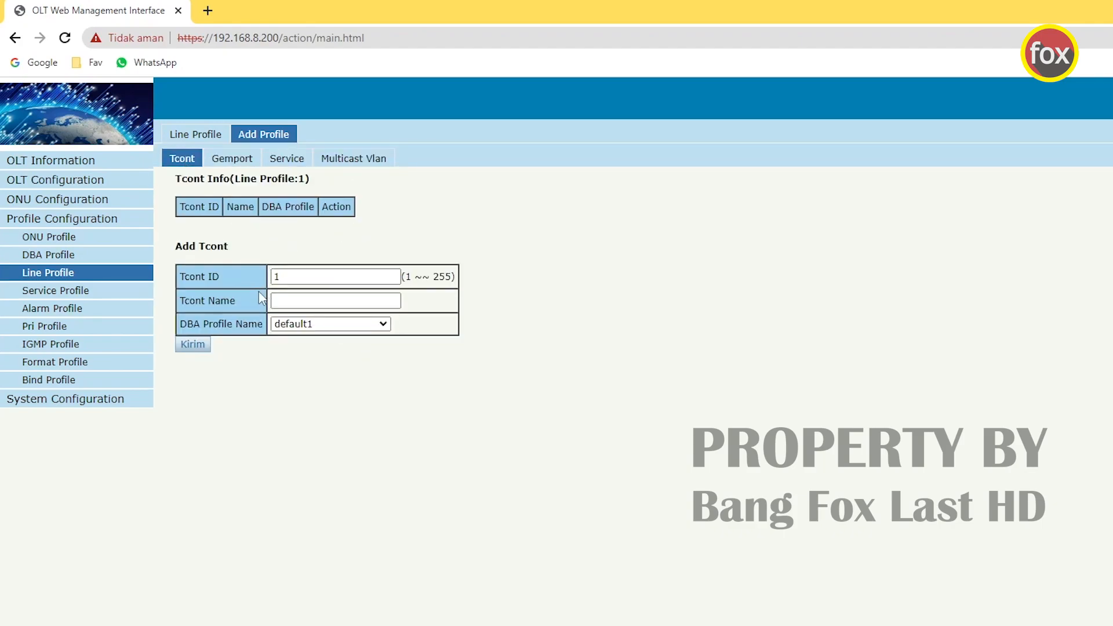
{"action": "left_click", "coordinate": [303, 301]}
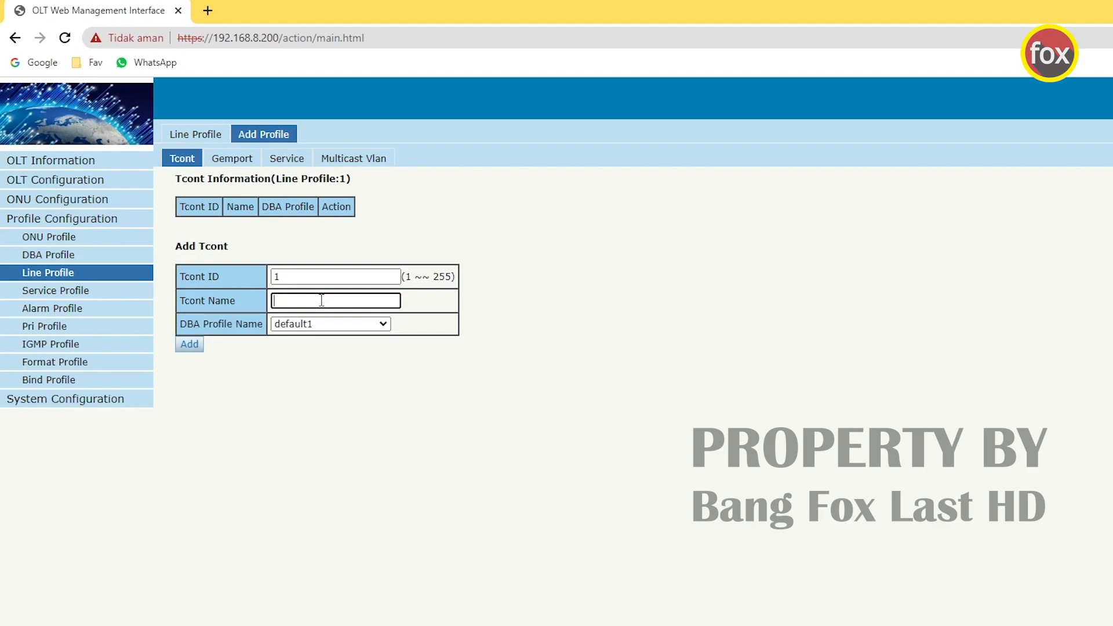
{"action": "type", "text": "1"}
{"action": "left_click_drag", "start_coordinate": [294, 301], "coordinate": [275, 301]}
{"action": "left_click", "coordinate": [197, 346]}
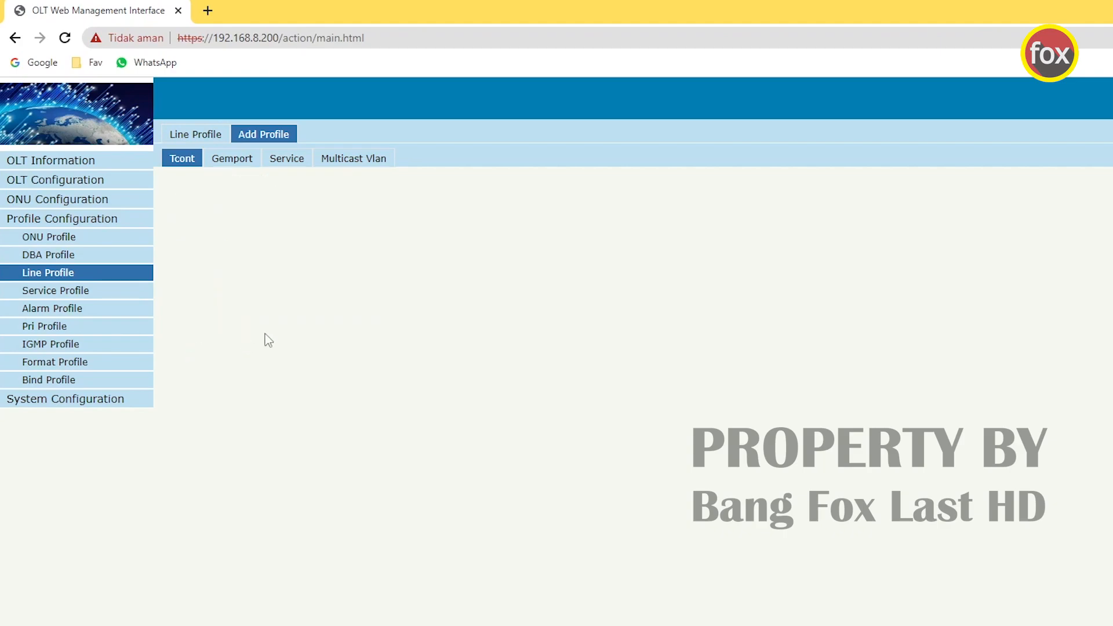
- Add gemport 1, named 1, on Tcont 1 to the line profile
{"action": "left_click", "coordinate": [246, 161]}
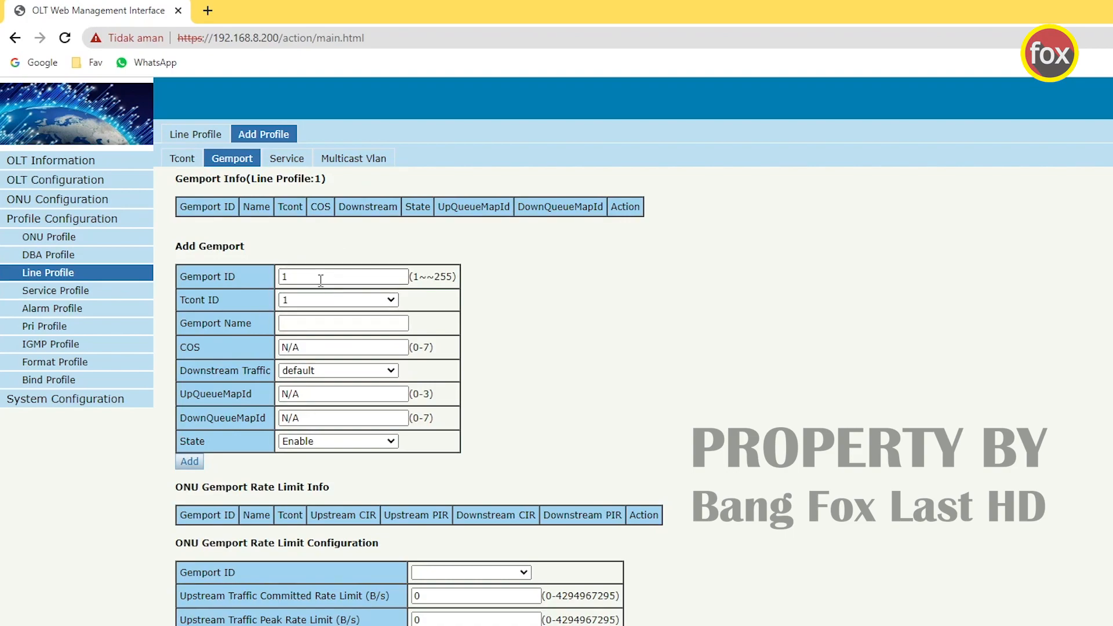
{"action": "left_click_drag", "start_coordinate": [185, 326], "coordinate": [262, 328]}
{"action": "left_click", "coordinate": [324, 323]}
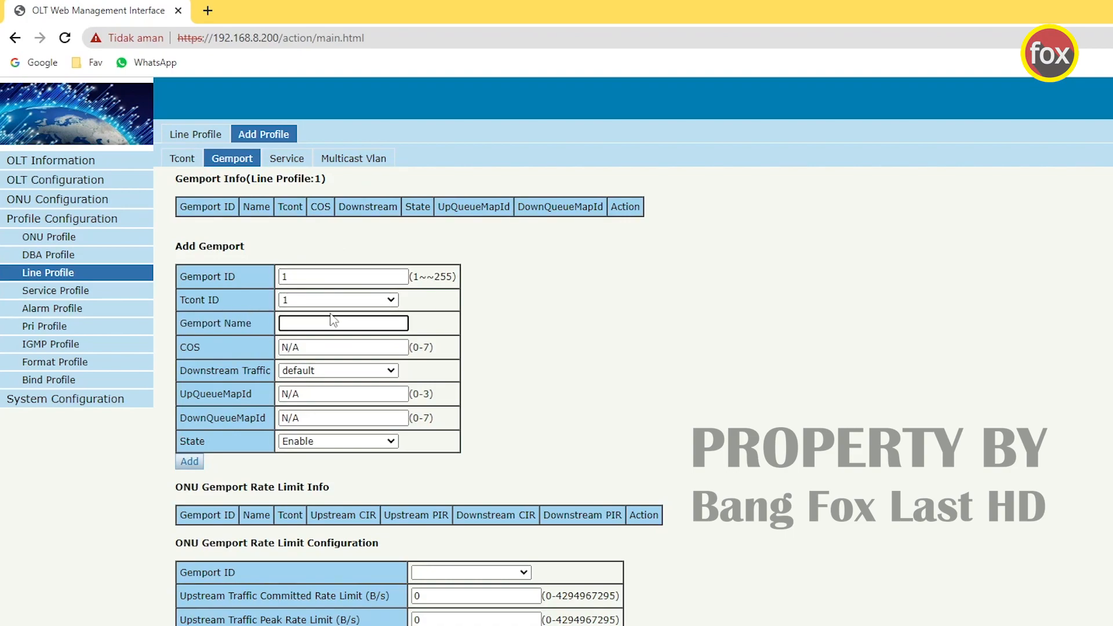
{"action": "type", "text": "1"}
{"action": "left_click_drag", "start_coordinate": [297, 326], "coordinate": [280, 325]}
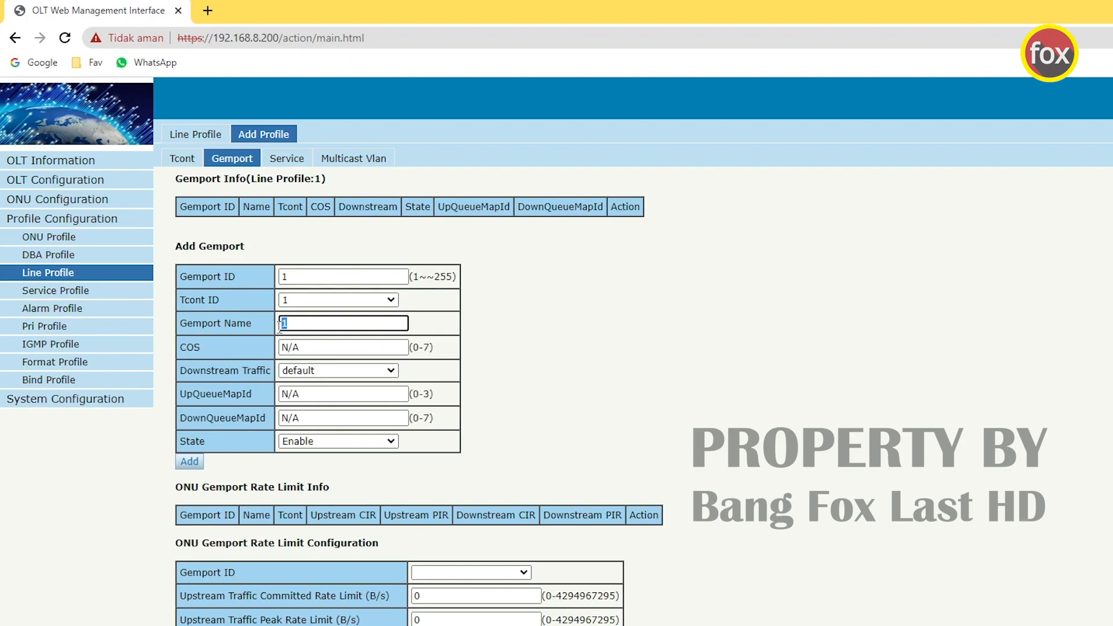
{"action": "left_click", "coordinate": [320, 327]}
{"action": "left_click", "coordinate": [190, 463]}
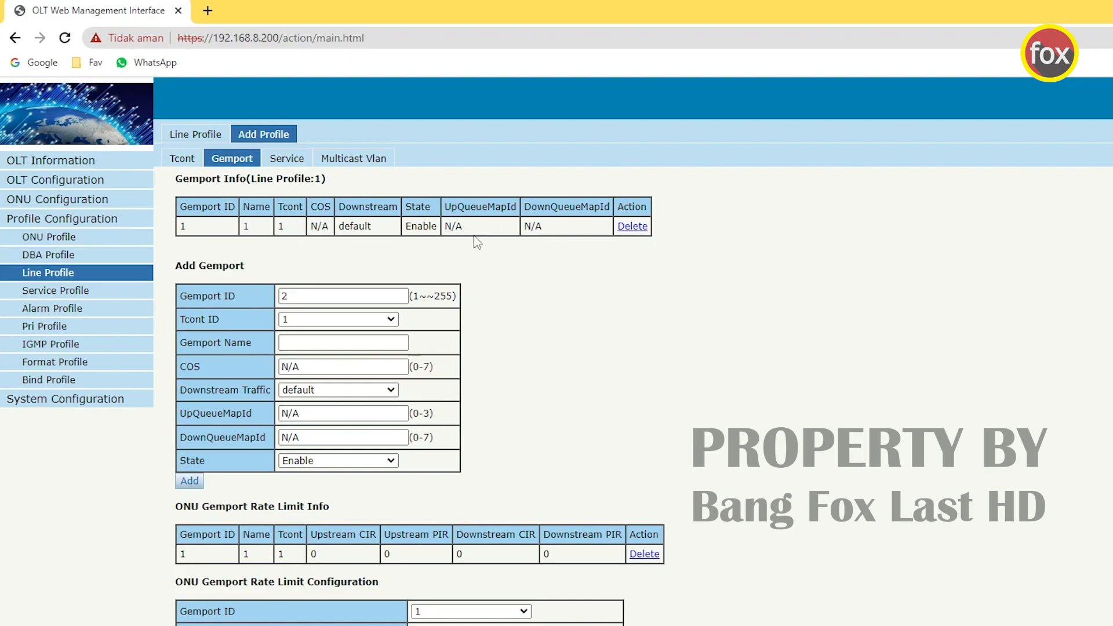
- On the Service tab, enter VLAN list 100,200 for ser_1 on gemport 1 in Tag mode
{"action": "left_click", "coordinate": [297, 163]}
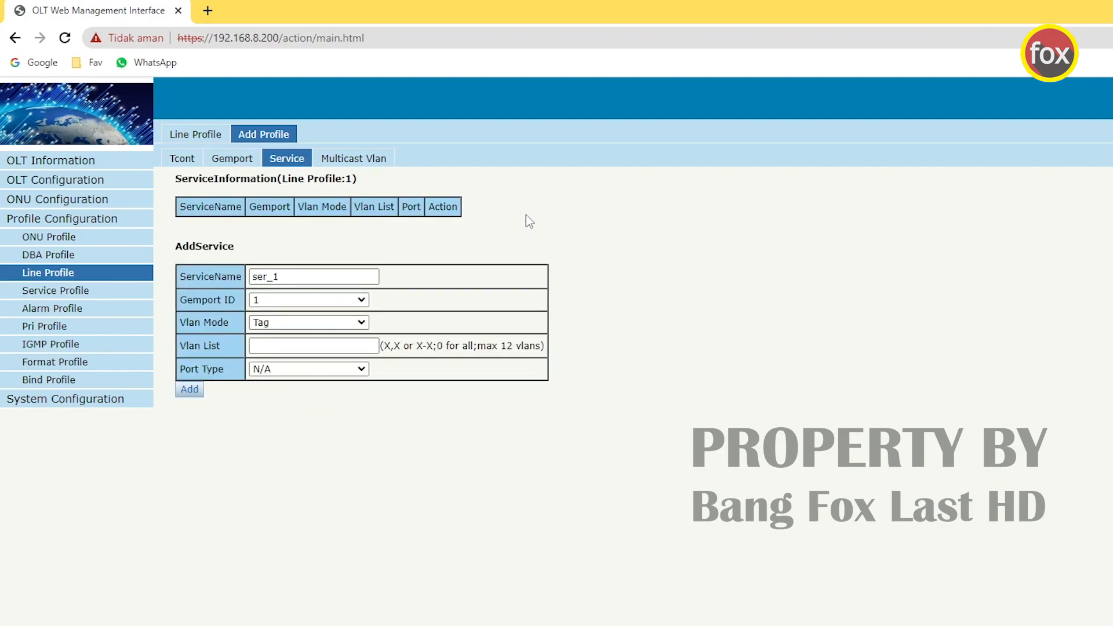
{"action": "left_click", "coordinate": [266, 346]}
{"action": "type", "text": "100,200"}
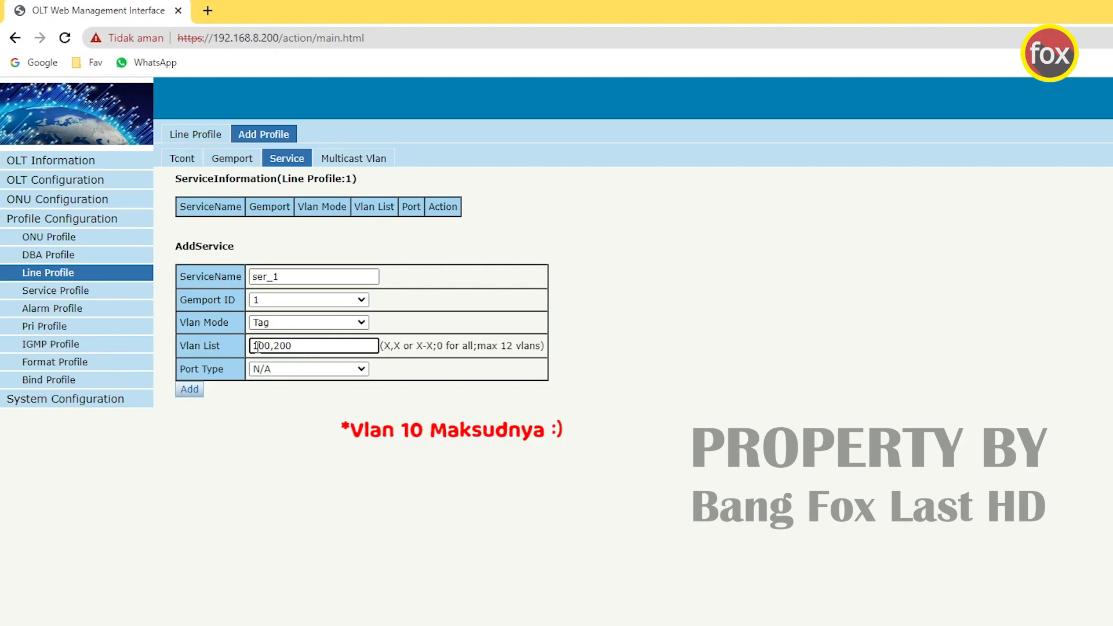
{"action": "left_click_drag", "start_coordinate": [295, 348], "coordinate": [254, 347]}
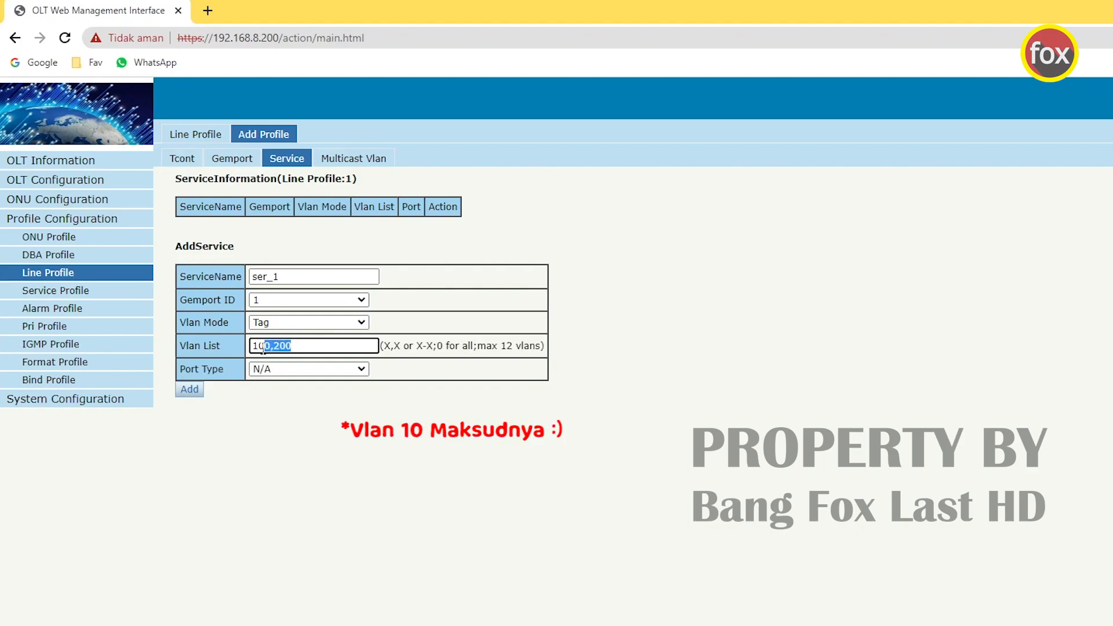
{"action": "left_click", "coordinate": [306, 399]}
{"action": "left_click", "coordinate": [256, 346]}
- Check VLANs 100 and 200 in the list, then add service ser_1 to line profile 1
{"action": "left_click_drag", "start_coordinate": [276, 346], "coordinate": [288, 346]}
{"action": "left_click", "coordinate": [343, 449]}
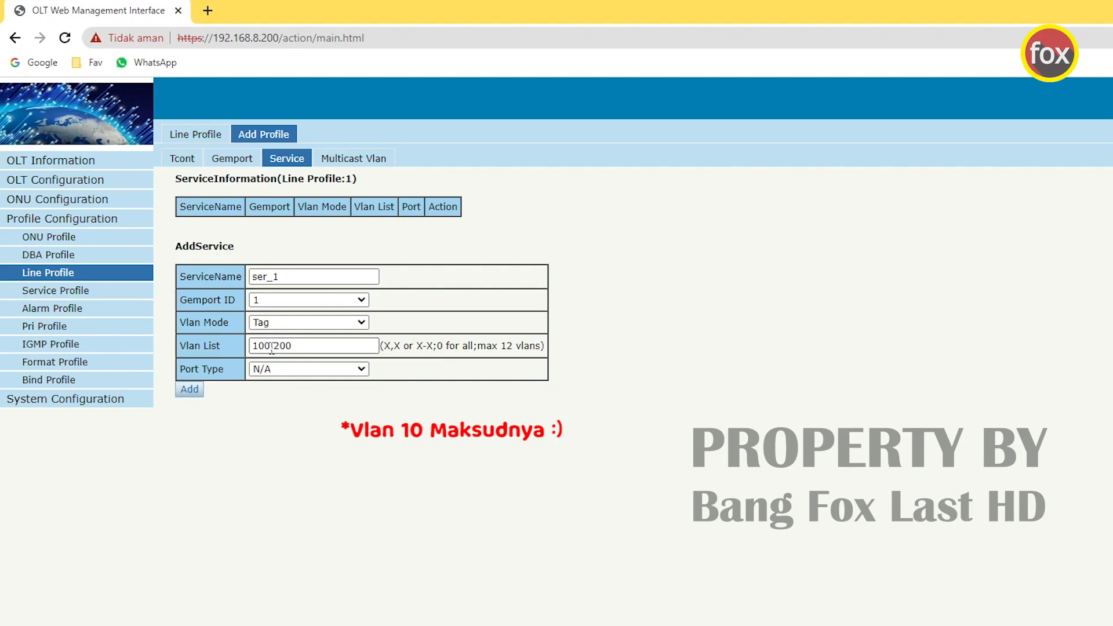
{"action": "left_click_drag", "start_coordinate": [271, 347], "coordinate": [254, 347]}
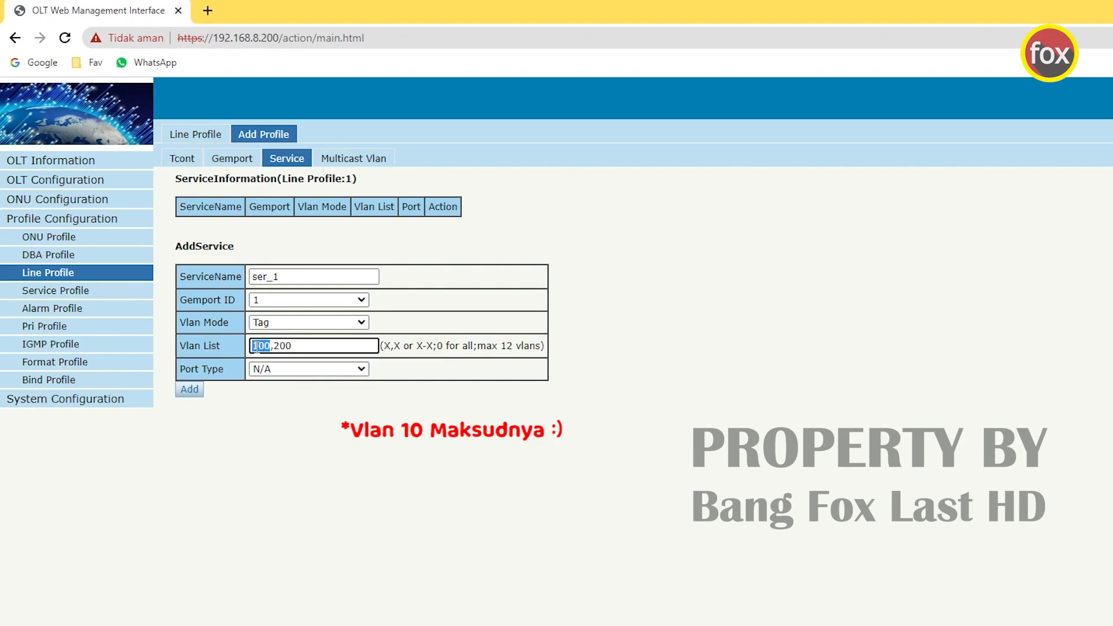
{"action": "left_click", "coordinate": [321, 413]}
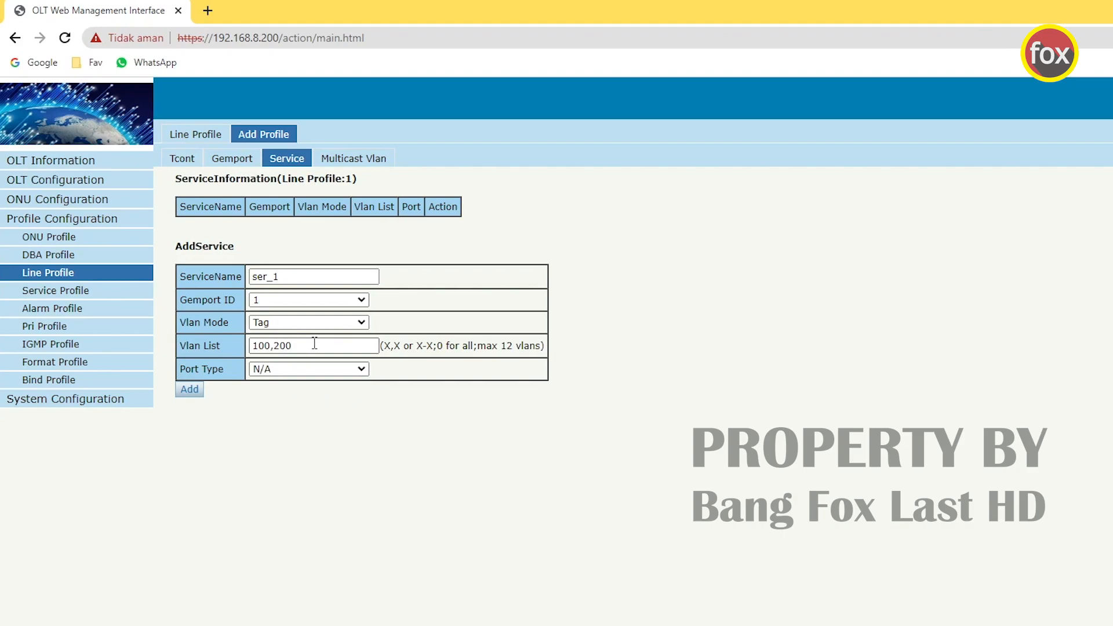
{"action": "left_click_drag", "start_coordinate": [316, 346], "coordinate": [252, 348]}
{"action": "left_click", "coordinate": [303, 346]}
{"action": "left_click", "coordinate": [195, 388]}
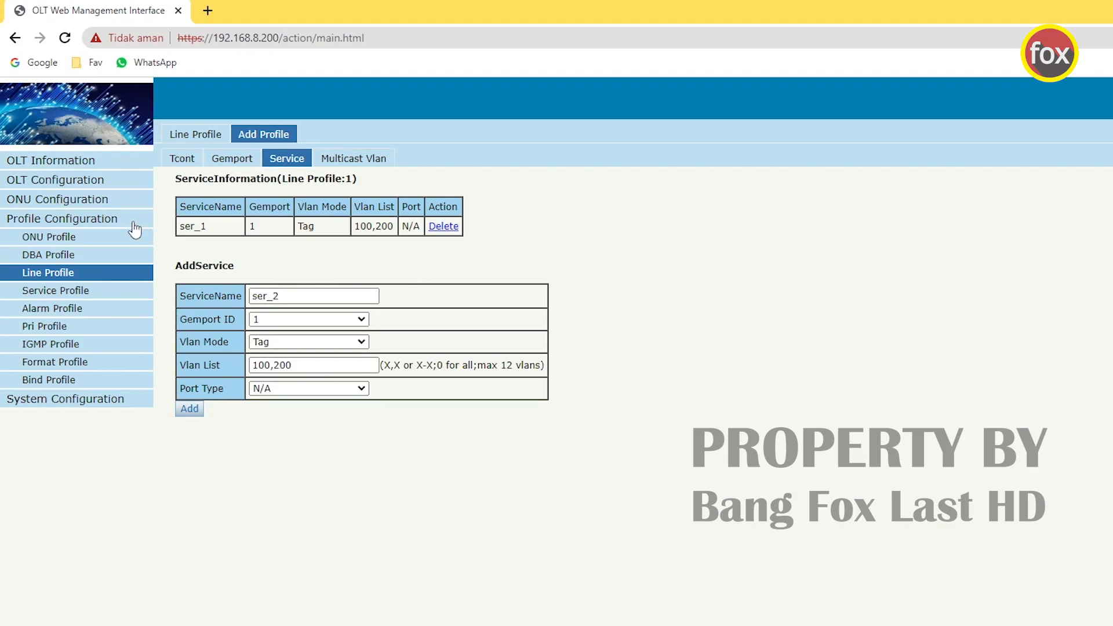
{"action": "left_click", "coordinate": [110, 200]}
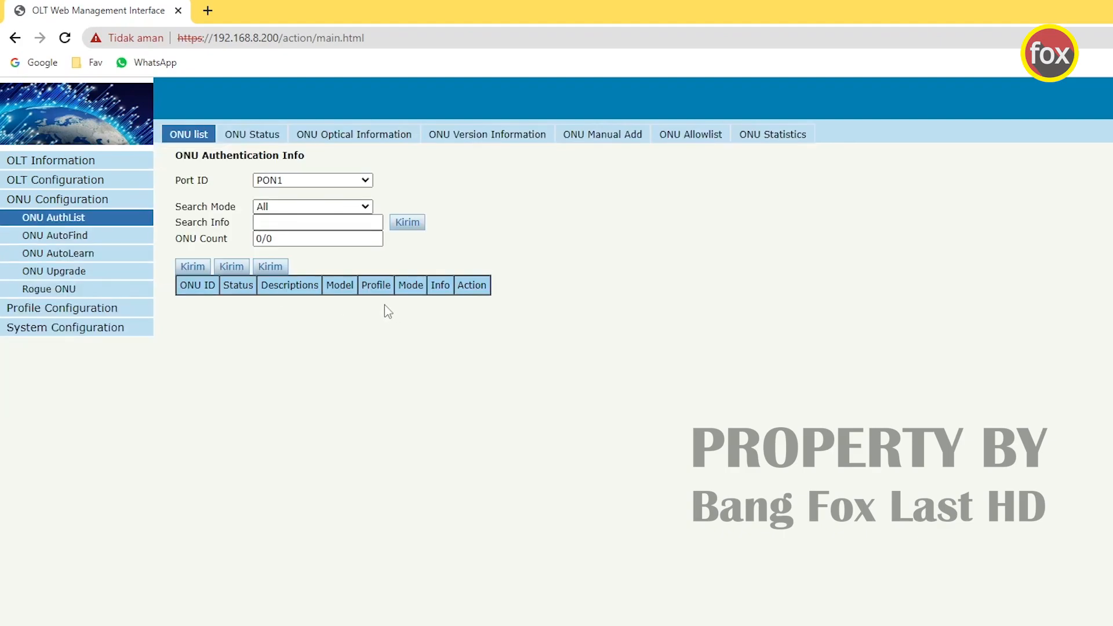
- In ONU AutoLearn, enable Plug and Play and keep the Default vlan at 1
{"action": "left_click", "coordinate": [339, 268]}
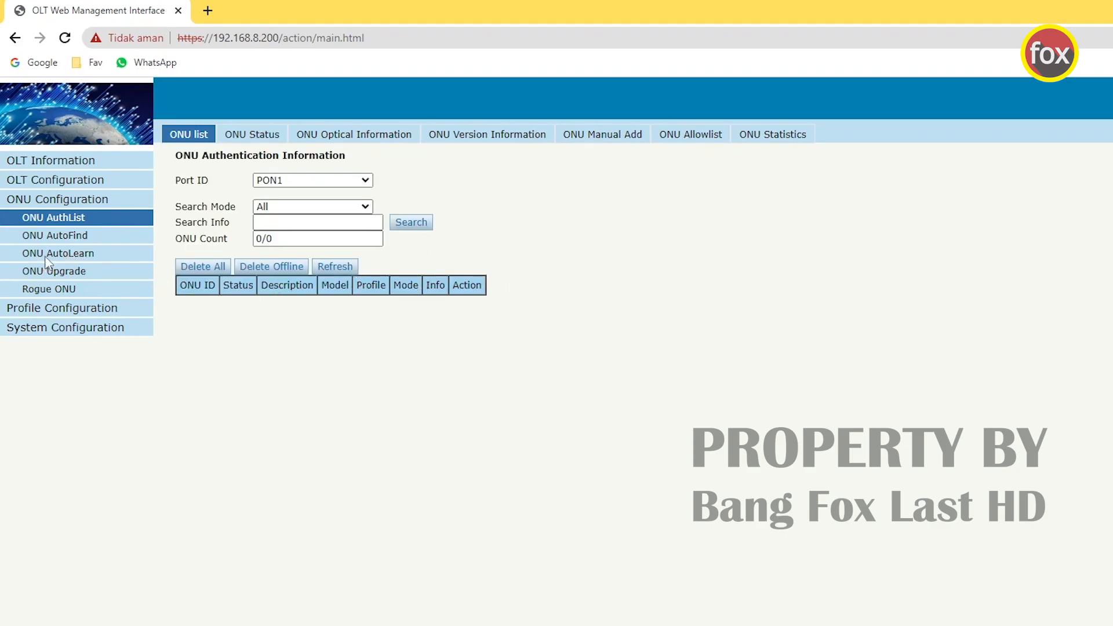
{"action": "left_click", "coordinate": [72, 255]}
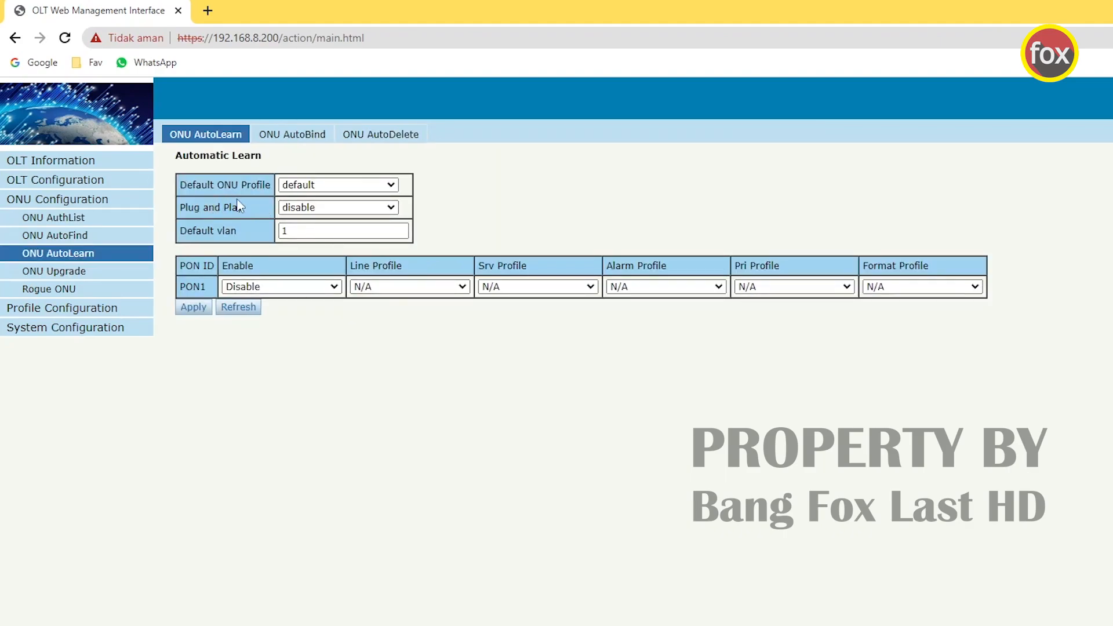
{"action": "left_click", "coordinate": [313, 210]}
{"action": "left_click", "coordinate": [291, 235]}
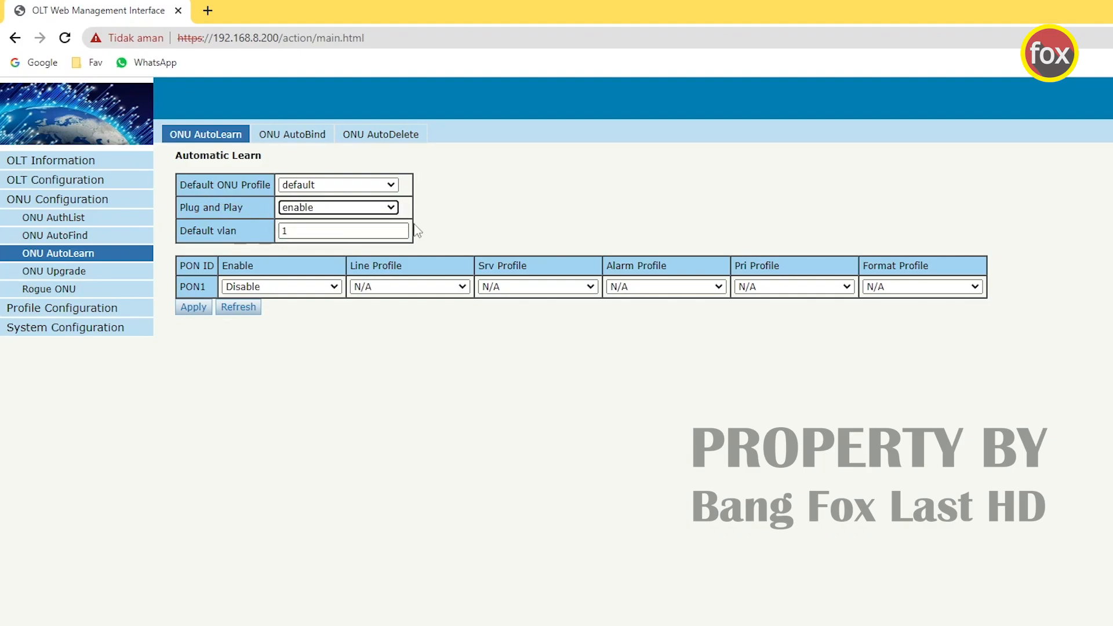
{"action": "left_click", "coordinate": [308, 232]}
{"action": "left_click", "coordinate": [338, 359]}
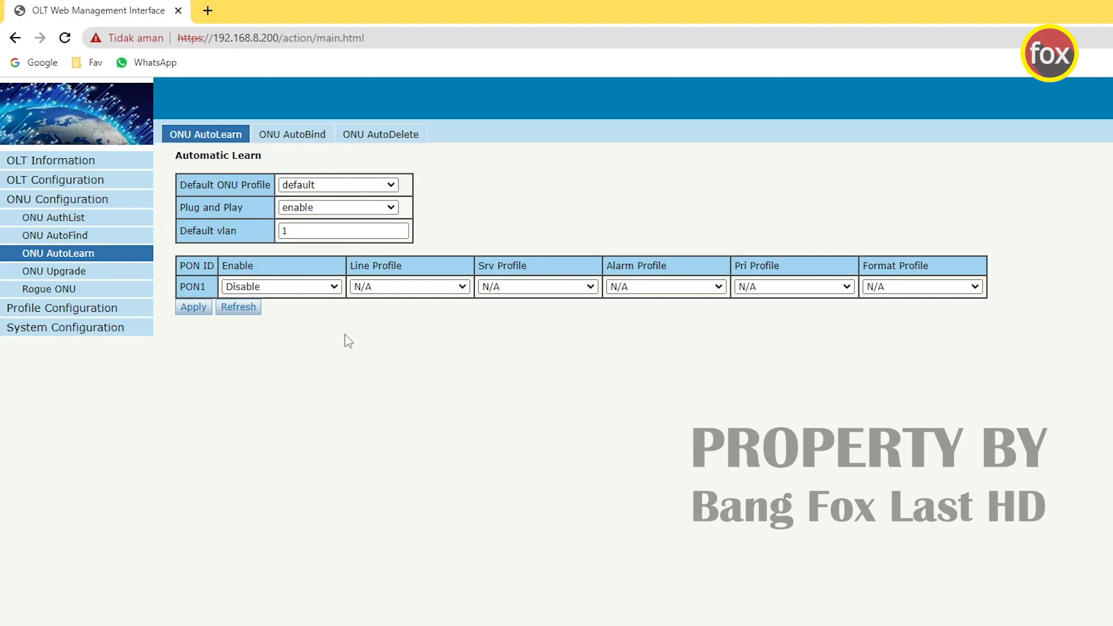
{"action": "double_click", "coordinate": [298, 231]}
{"action": "left_click", "coordinate": [318, 373]}
- Enable PON1 AutoLearn with line profile Auto_Reg, confirm the apply, and save the configuration
{"action": "left_click", "coordinate": [248, 287]}
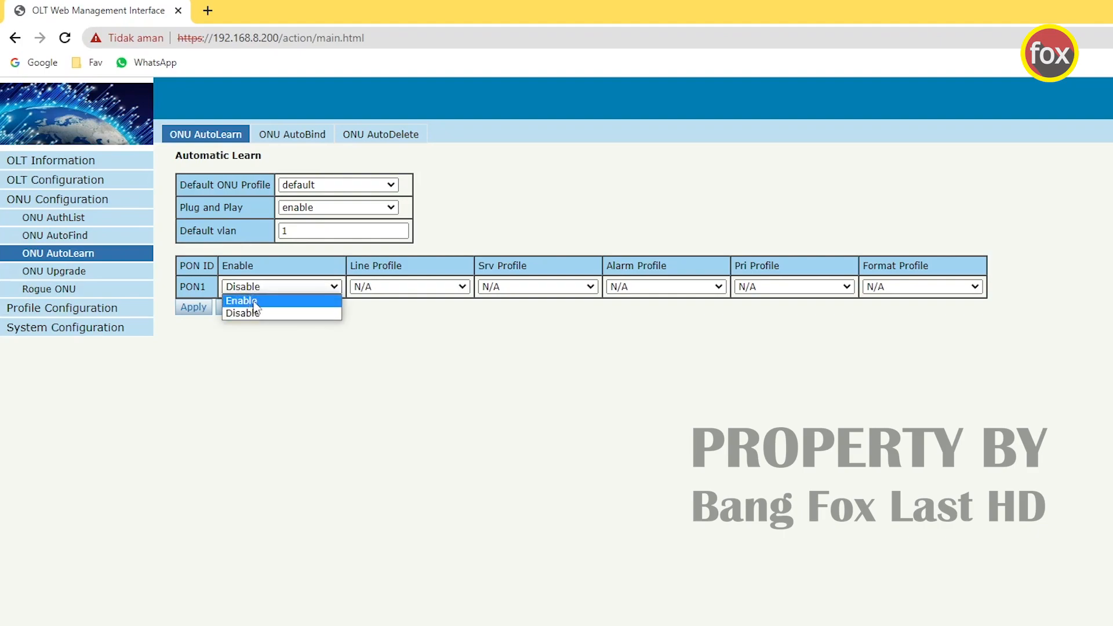
{"action": "left_click", "coordinate": [249, 300]}
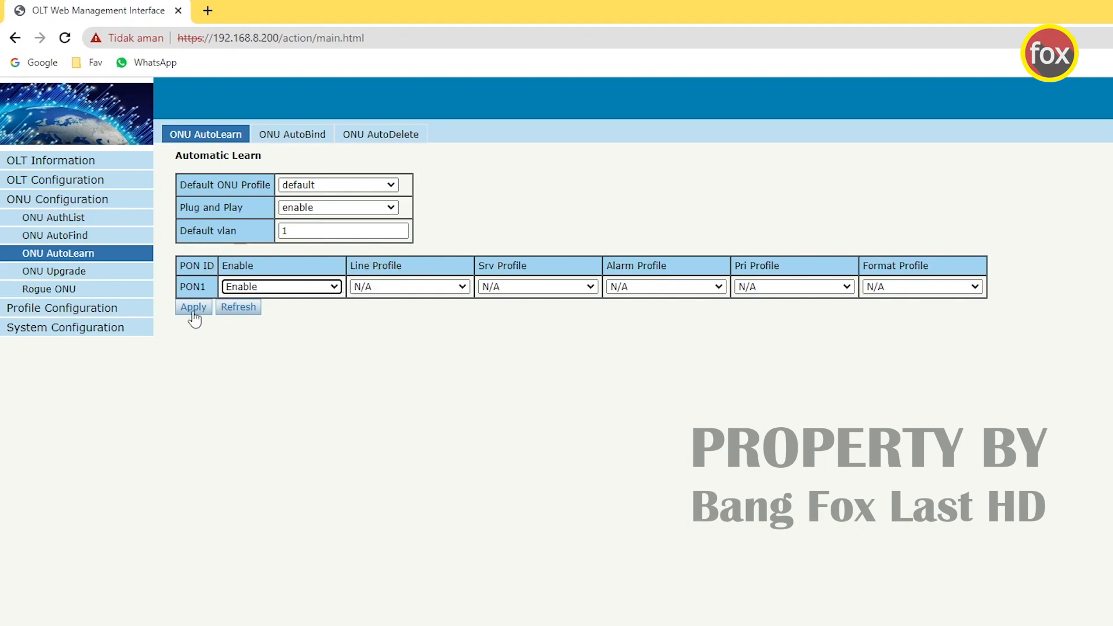
{"action": "left_click", "coordinate": [429, 287]}
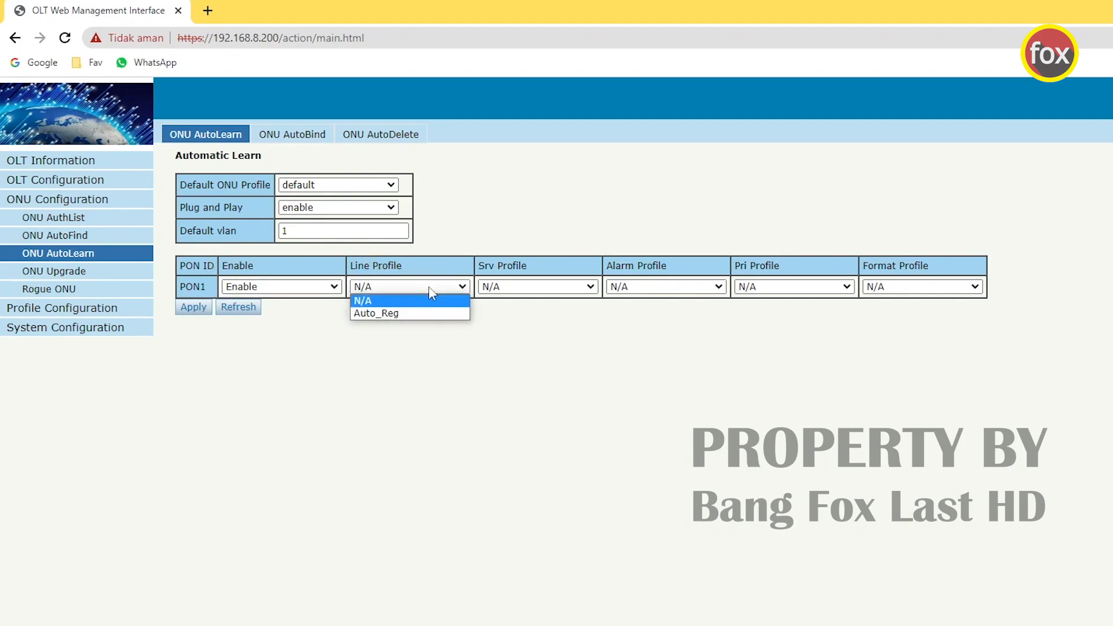
{"action": "left_click", "coordinate": [407, 314]}
{"action": "left_click", "coordinate": [194, 307]}
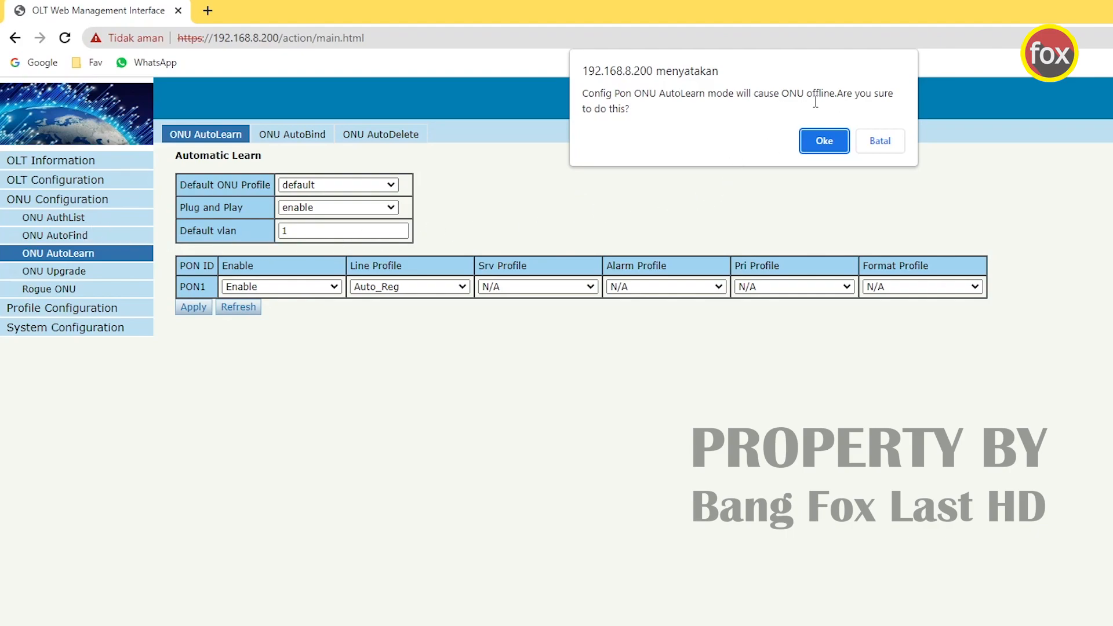
{"action": "left_click", "coordinate": [826, 141]}
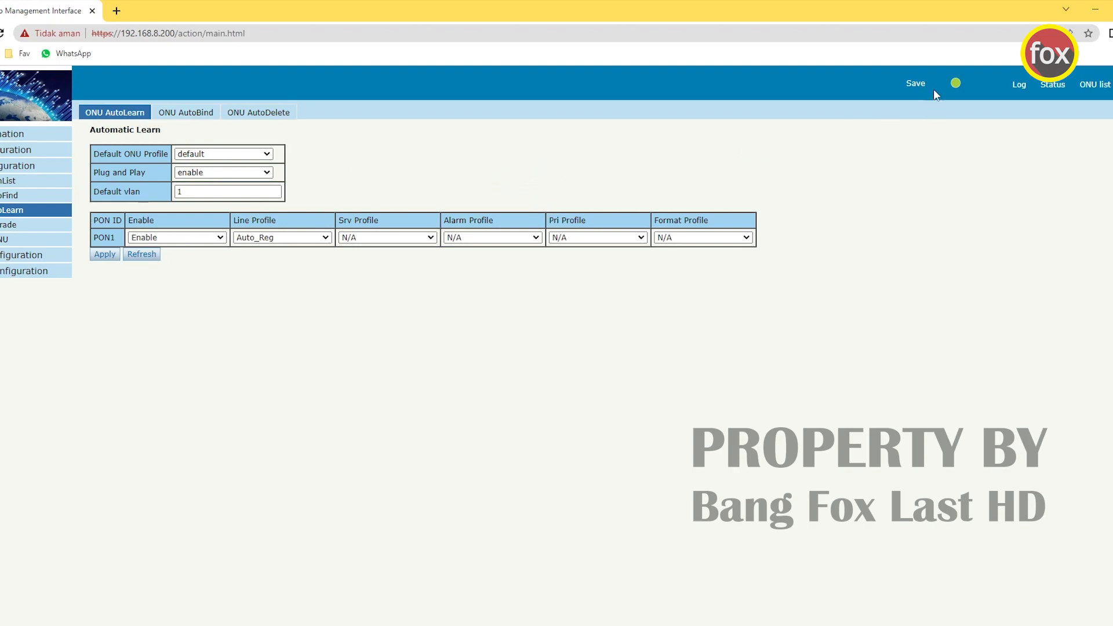
{"action": "left_click", "coordinate": [915, 85]}
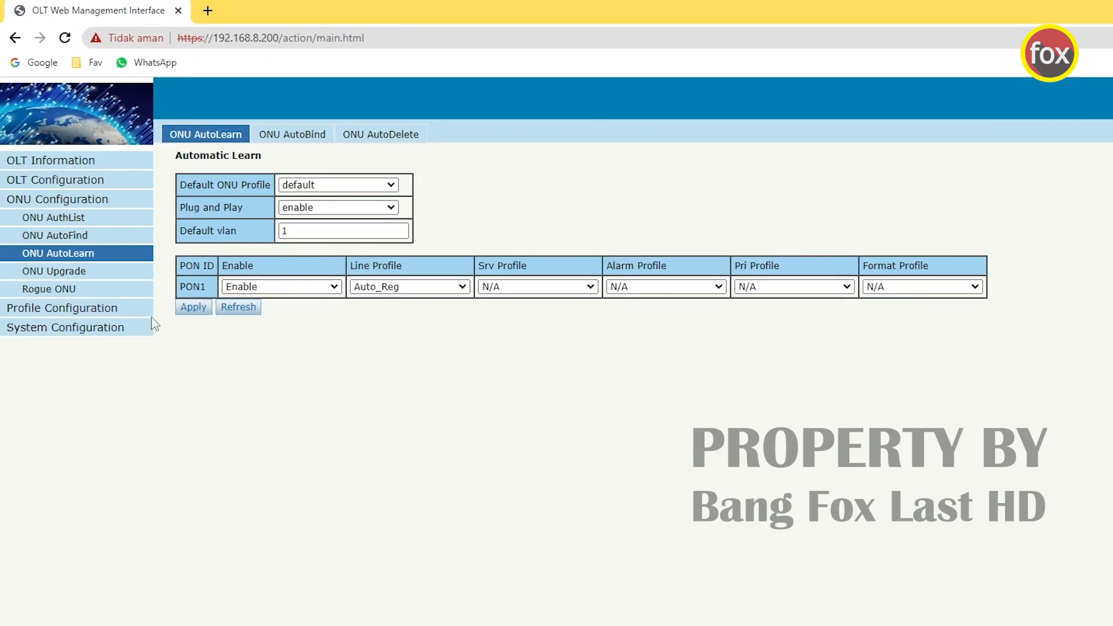
{"action": "left_click", "coordinate": [90, 329]}
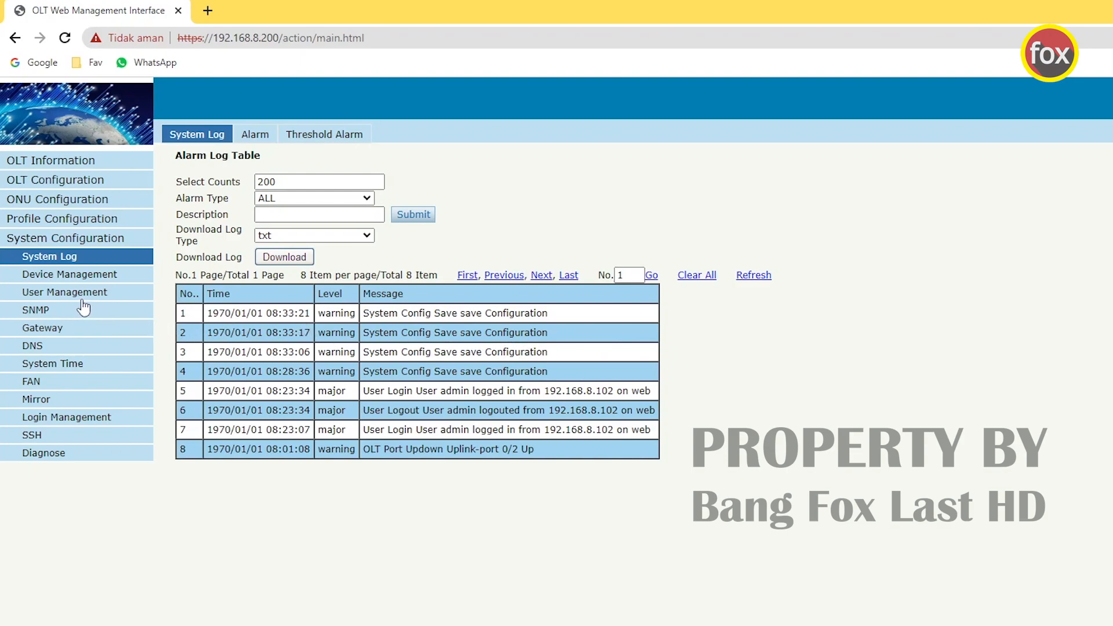
- Look over the Device Reboot and Config File tabs, then go to User Management
{"action": "left_click", "coordinate": [68, 277]}
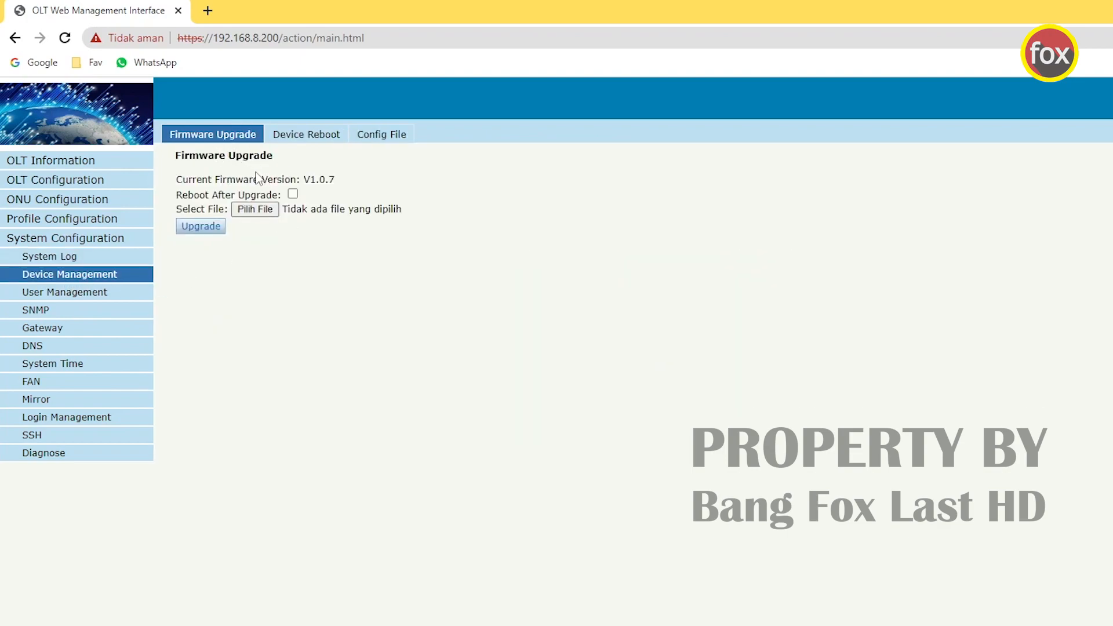
{"action": "left_click", "coordinate": [296, 140]}
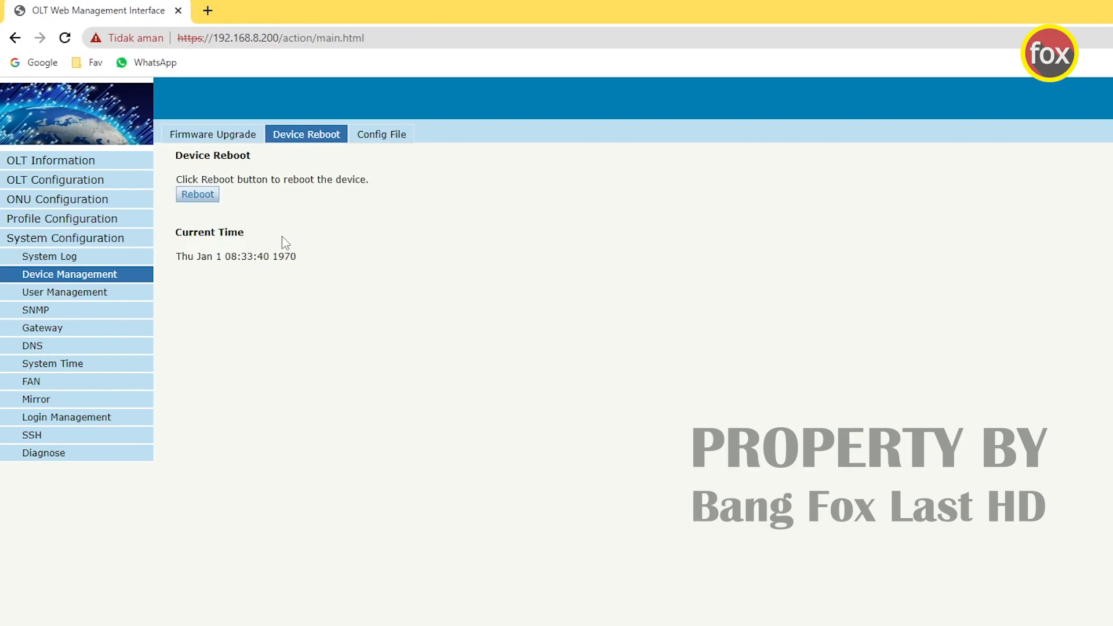
{"action": "left_click", "coordinate": [378, 137]}
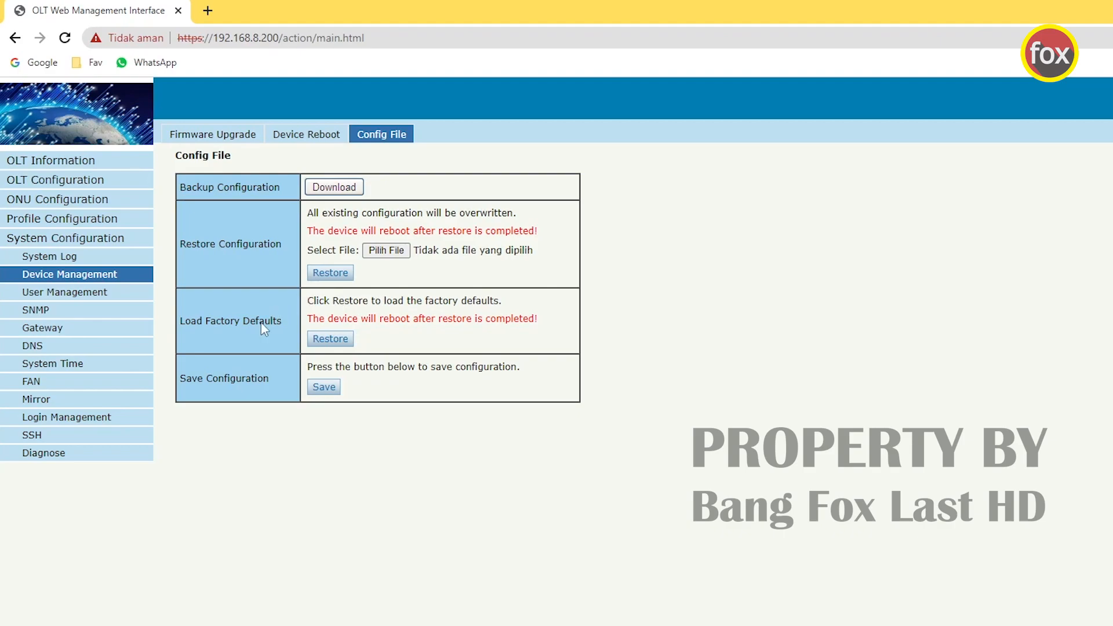
{"action": "left_click", "coordinate": [93, 296]}
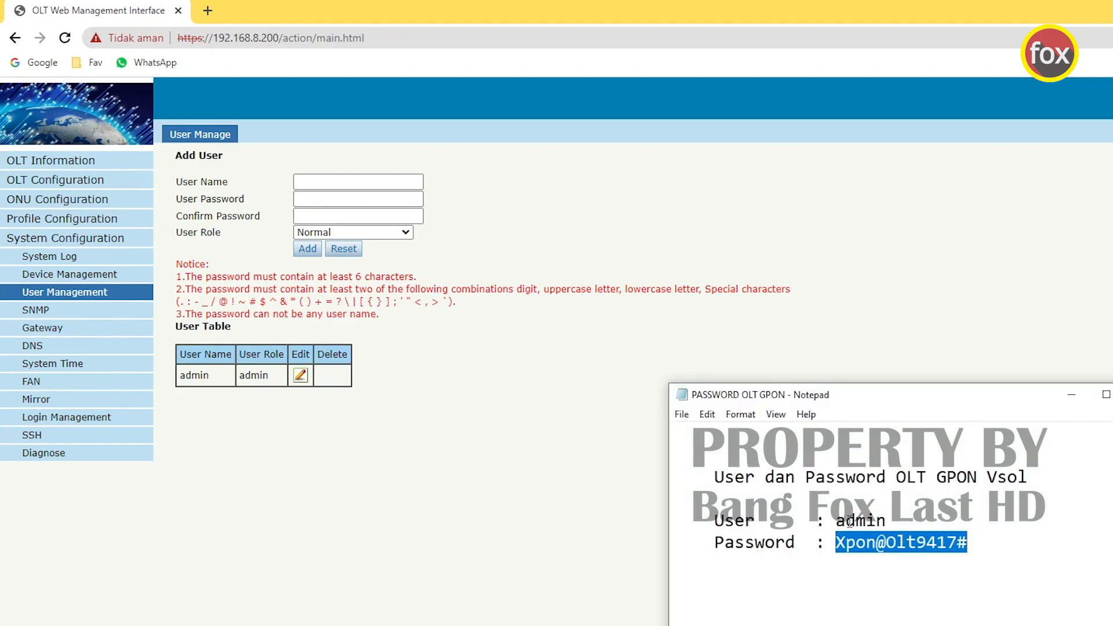
{"action": "left_click", "coordinate": [856, 544]}
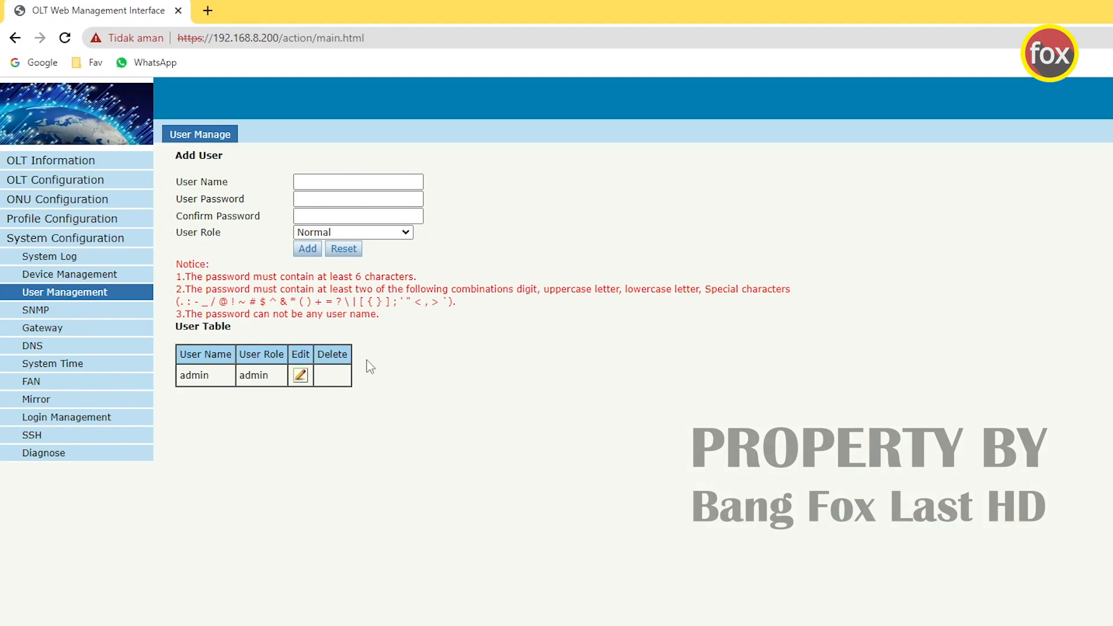
- Create a new Admin-role user with a user name and a confirmed password
{"action": "left_click", "coordinate": [316, 183]}
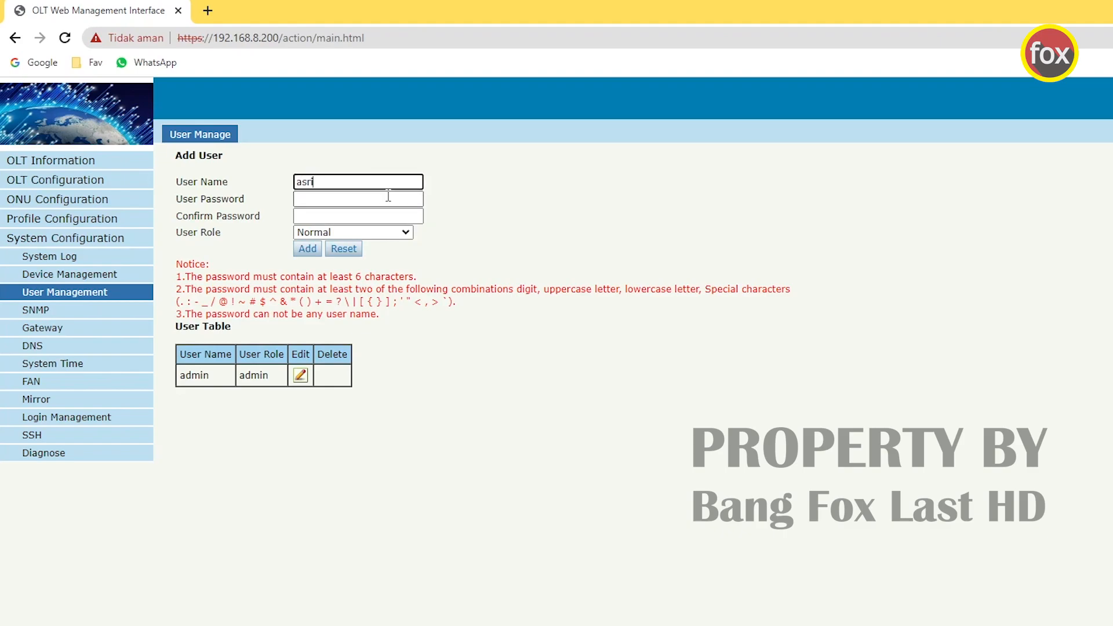
{"action": "type", "text": "asri"}
{"action": "left_click", "coordinate": [369, 197]}
{"action": "type", "text": "••••••••••"}
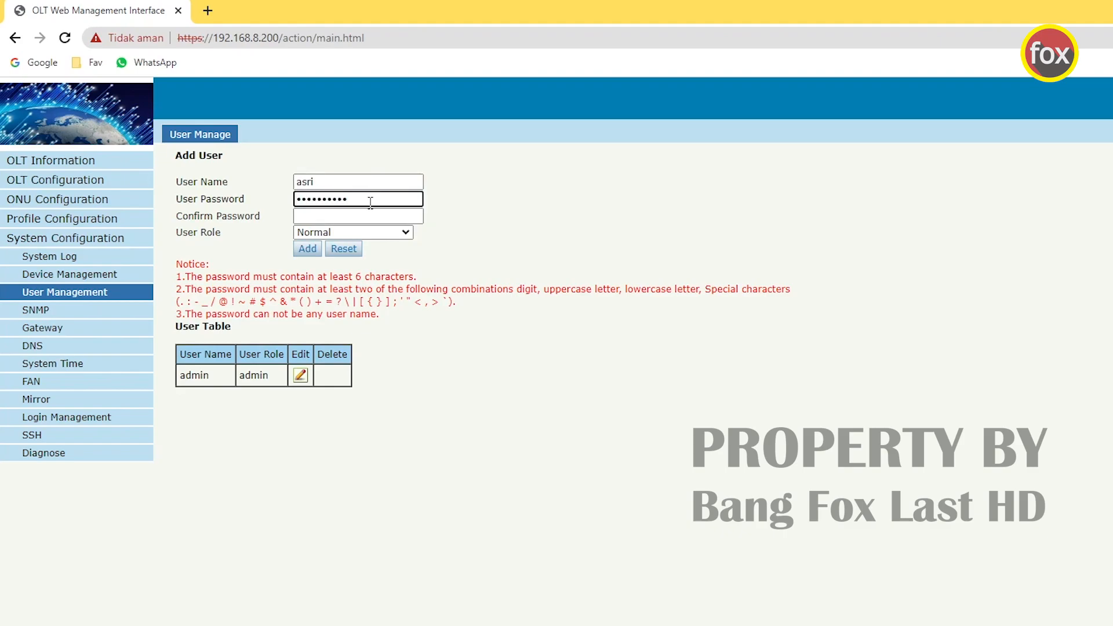
{"action": "left_click", "coordinate": [371, 219]}
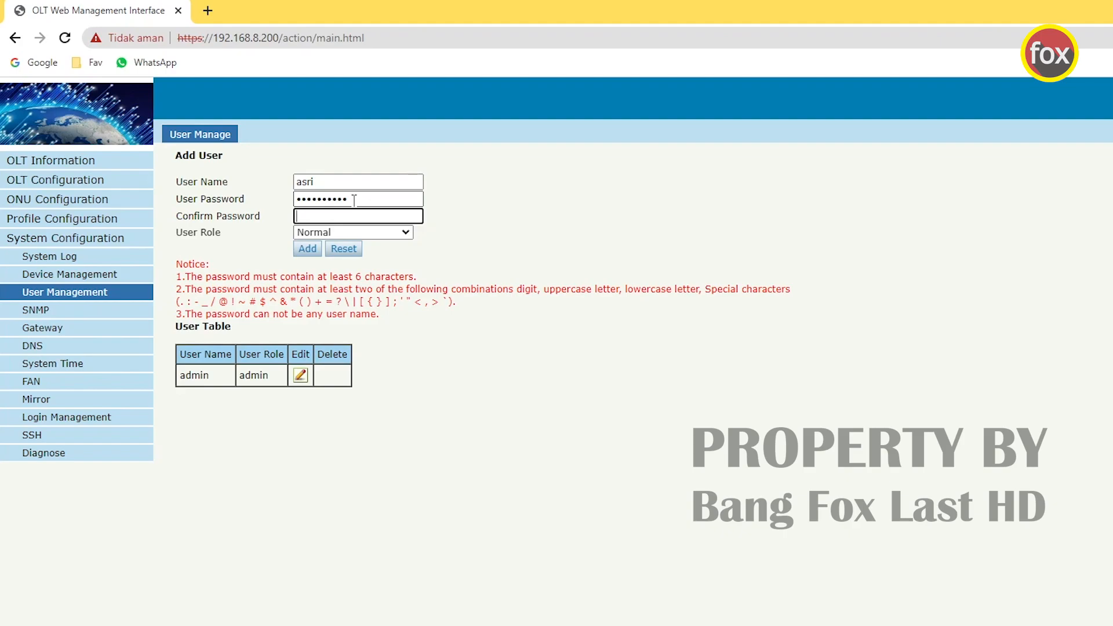
{"action": "type", "text": "••••••••••"}
{"action": "left_click", "coordinate": [341, 233]}
{"action": "left_click", "coordinate": [342, 258]}
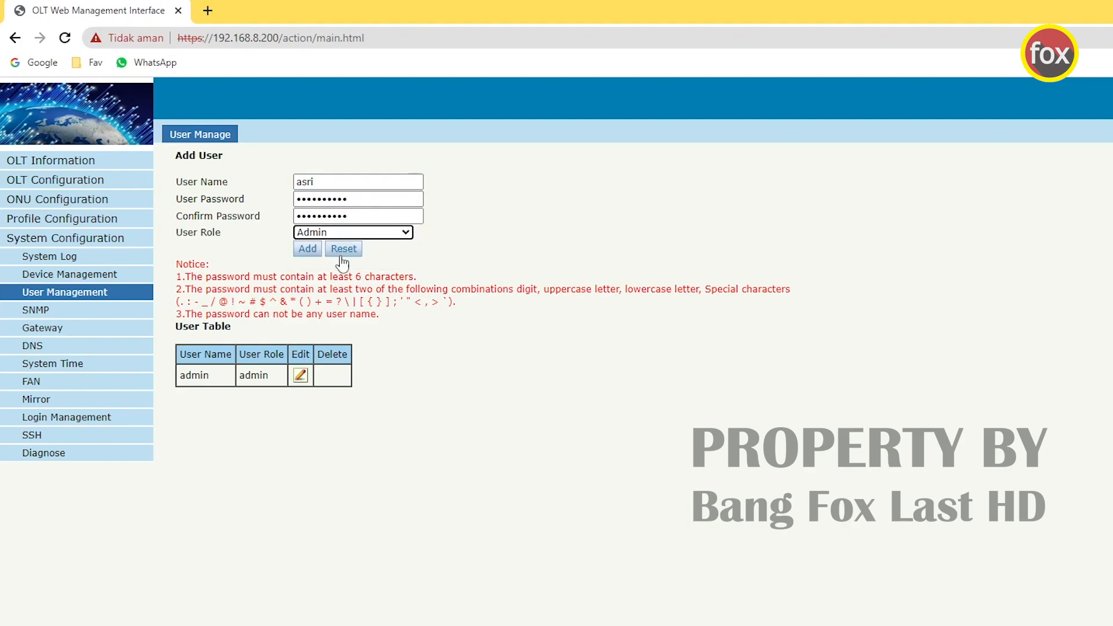
{"action": "left_click", "coordinate": [308, 248]}
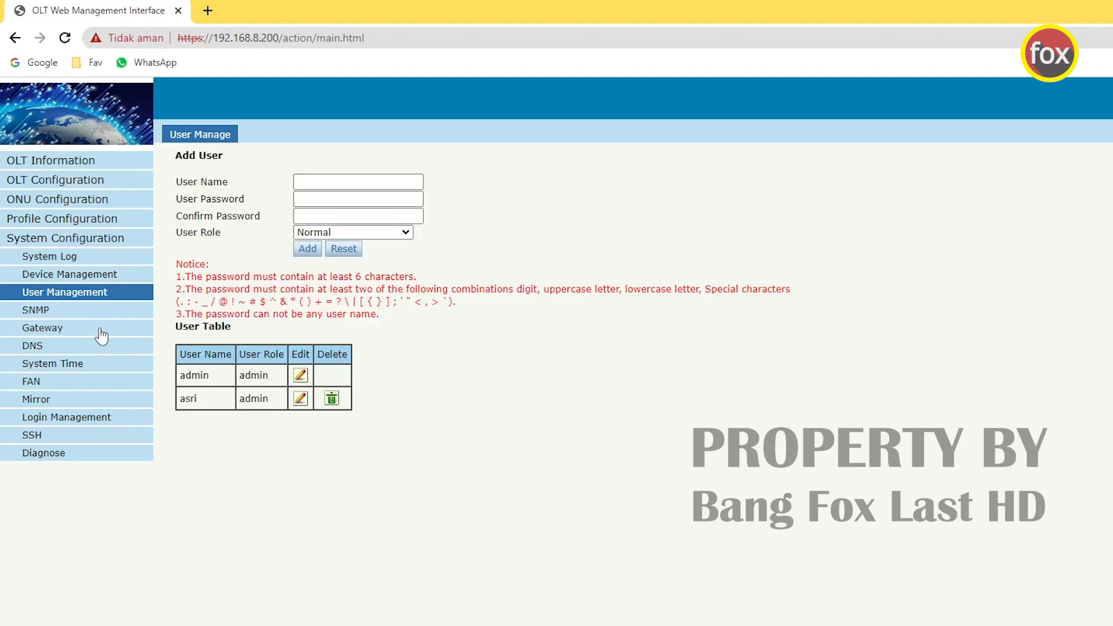
{"action": "left_click", "coordinate": [74, 317]}
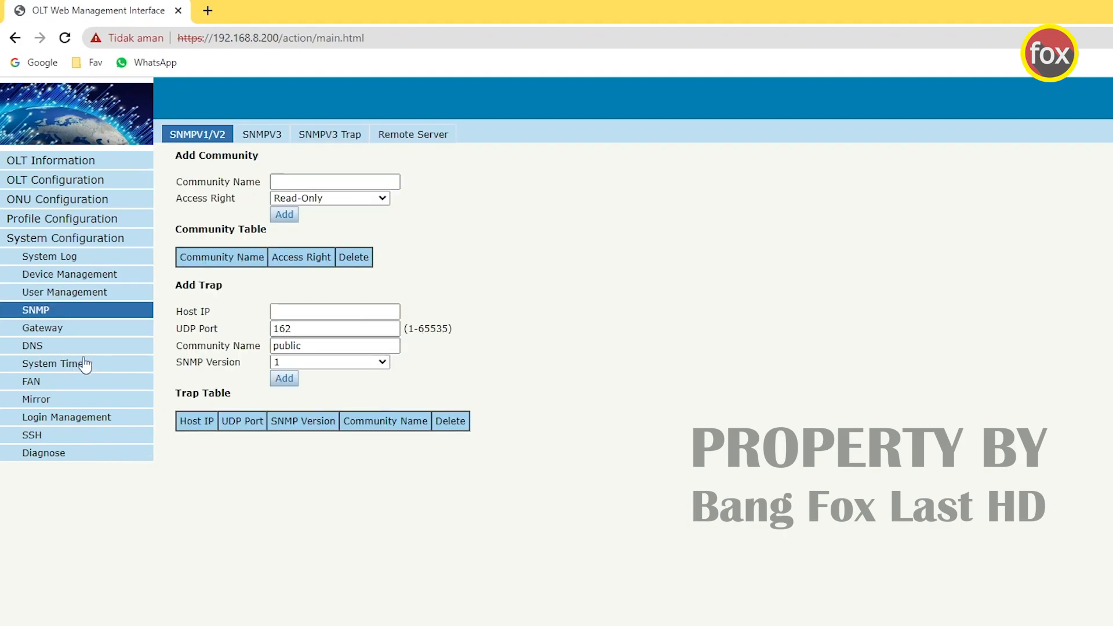
- Set System Time to 2023-7-2 20:37:38 and submit it
{"action": "left_click", "coordinate": [119, 365]}
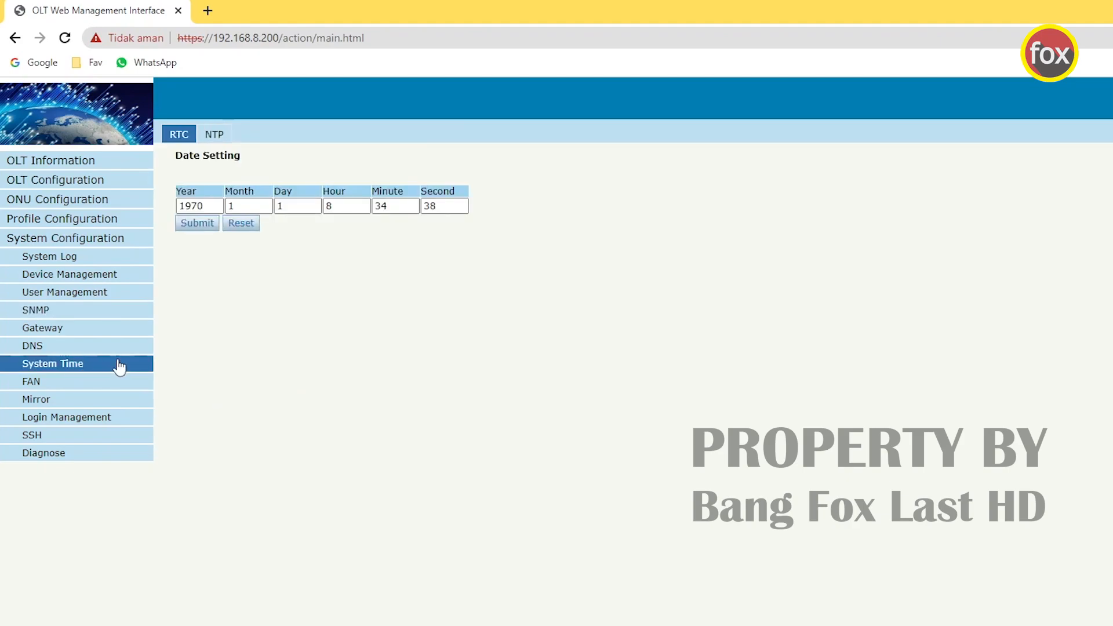
{"action": "left_click_drag", "start_coordinate": [211, 206], "coordinate": [179, 209]}
{"action": "left_click", "coordinate": [212, 206]}
{"action": "type", "text": "2"}
{"action": "key", "text": "Tab"}
{"action": "type", "text": "7"}
{"action": "key", "text": "Tab"}
{"action": "type", "text": "2"}
{"action": "key", "text": "Tab"}
{"action": "key", "text": "Tab"}
{"action": "type", "text": "3"}
{"action": "key", "text": "shift+Tab"}
{"action": "left_click", "coordinate": [204, 227]}
{"action": "left_click", "coordinate": [66, 383]}
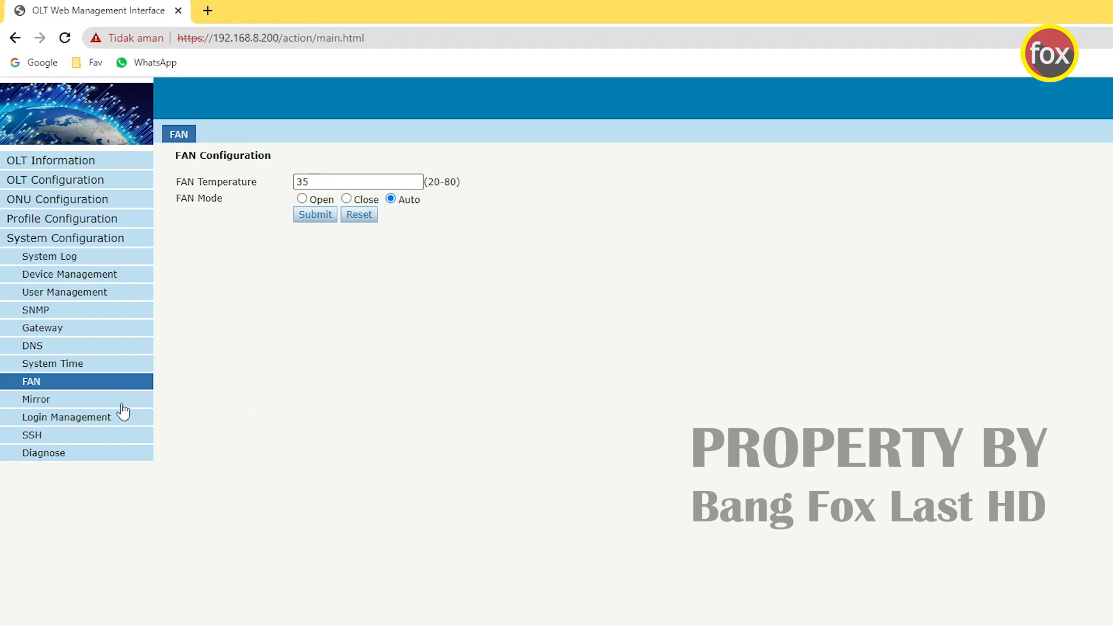
- Set the web login Verification Code to Disable and submit
{"action": "left_click", "coordinate": [68, 423]}
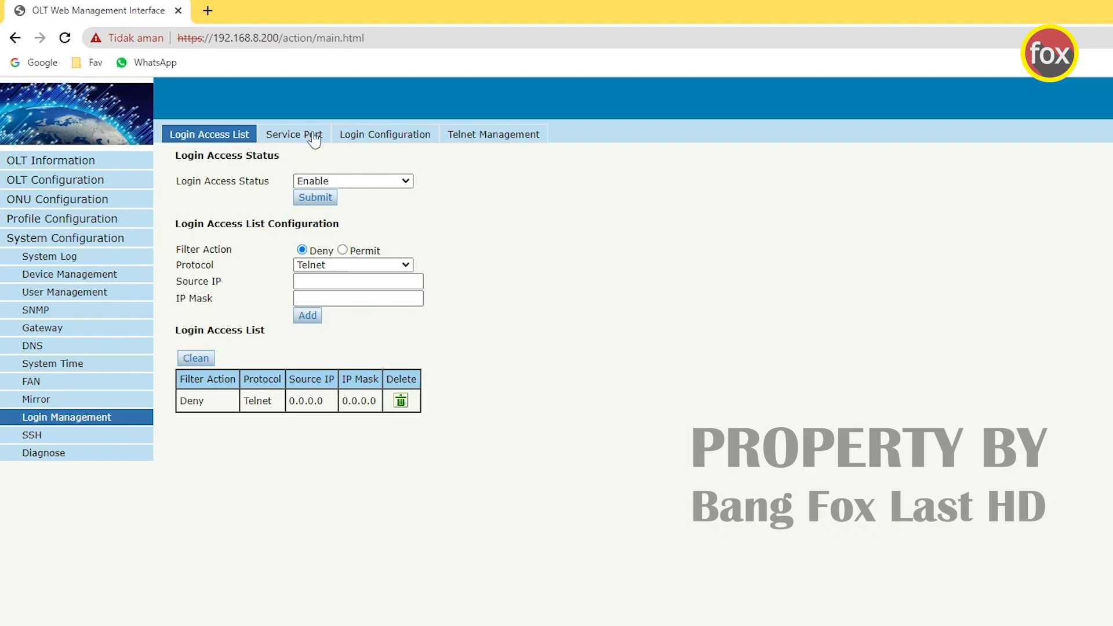
{"action": "left_click", "coordinate": [378, 140]}
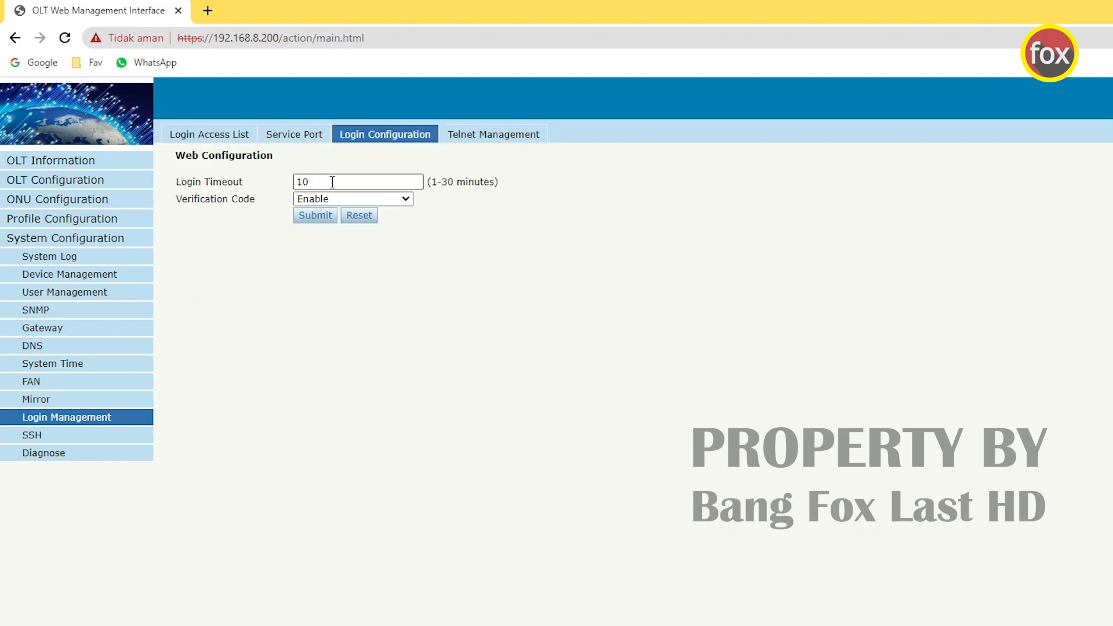
{"action": "left_click", "coordinate": [341, 200]}
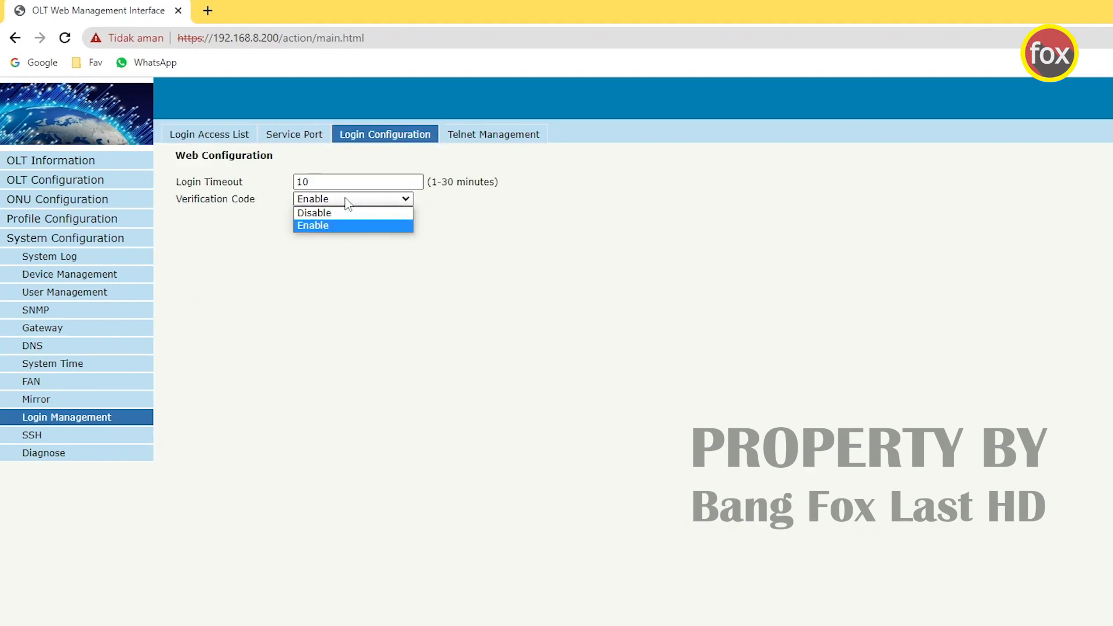
{"action": "left_click", "coordinate": [336, 211]}
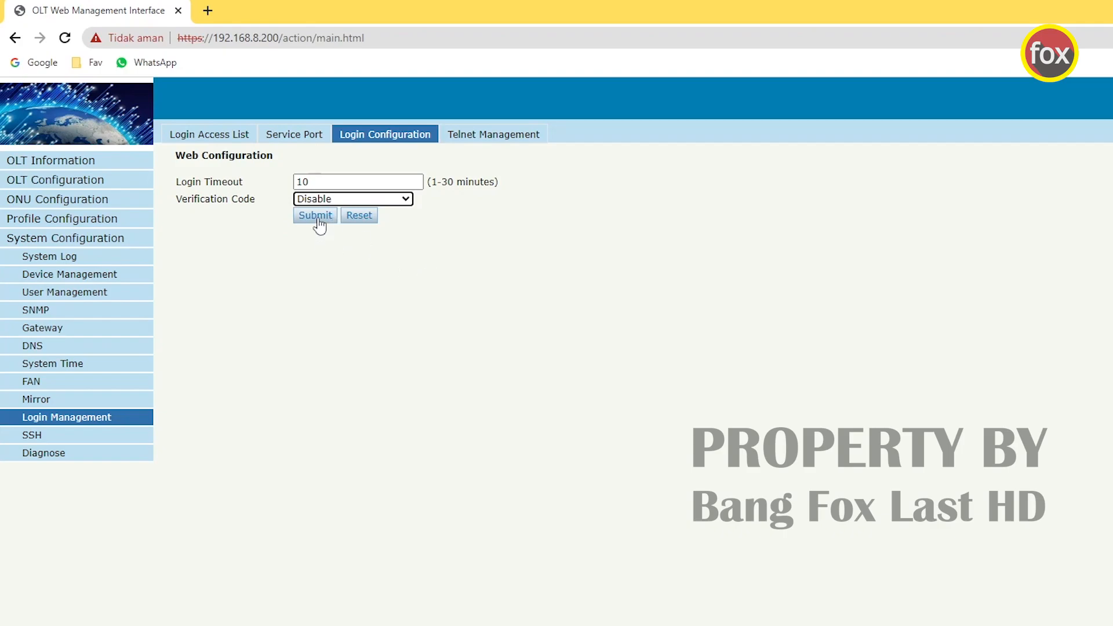
{"action": "left_click", "coordinate": [318, 219]}
- Browse other System Configuration pages, then return to Device Information and select the name gpon-olt
{"action": "left_click", "coordinate": [72, 439]}
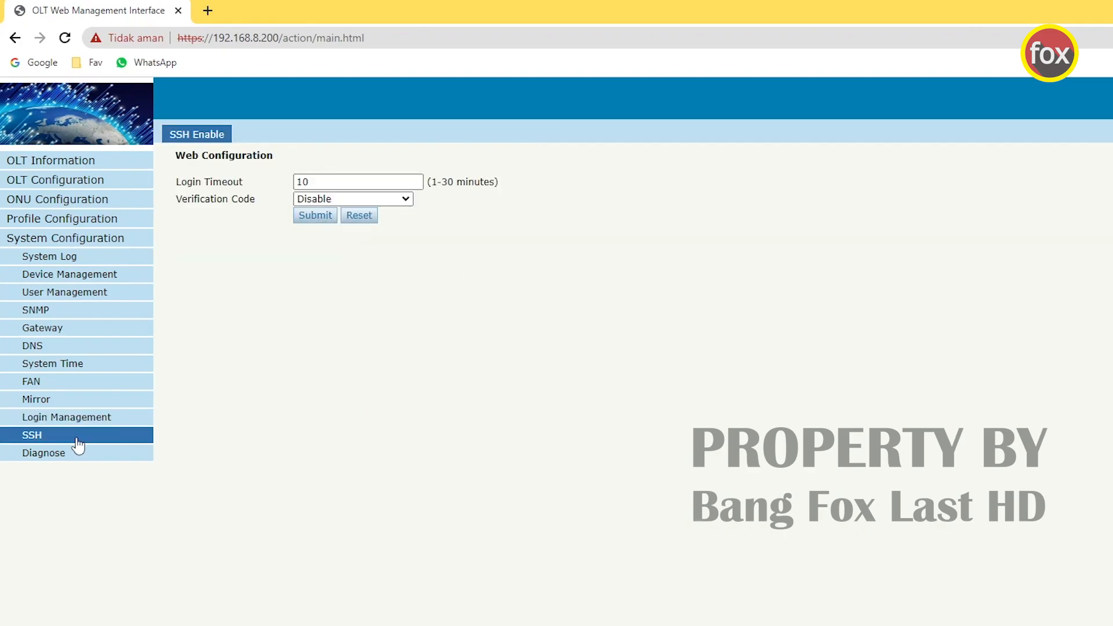
{"action": "left_click", "coordinate": [65, 456]}
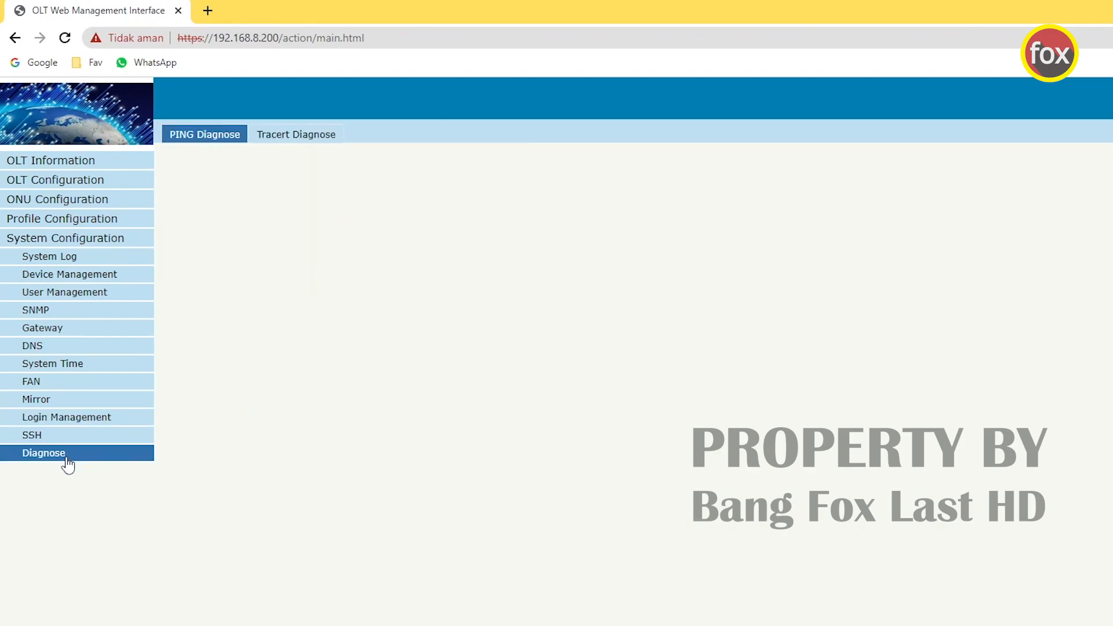
{"action": "left_click", "coordinate": [80, 275]}
{"action": "left_click", "coordinate": [82, 260]}
{"action": "left_click", "coordinate": [80, 281]}
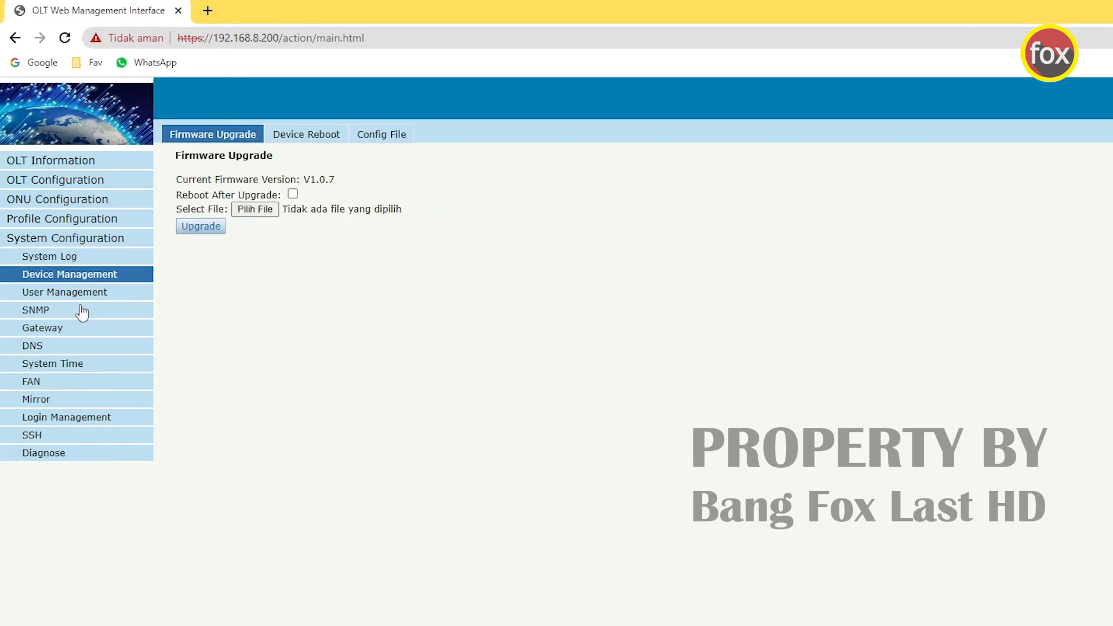
{"action": "left_click", "coordinate": [91, 385]}
{"action": "left_click", "coordinate": [90, 401]}
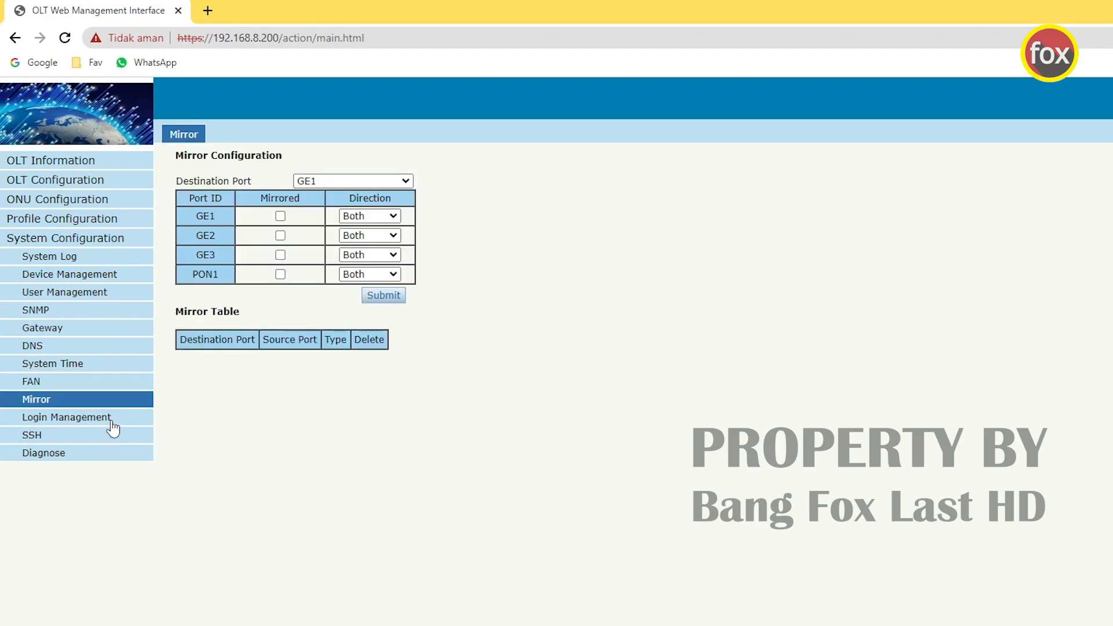
{"action": "left_click", "coordinate": [111, 420]}
{"action": "left_click", "coordinate": [101, 439]}
{"action": "left_click", "coordinate": [102, 452]}
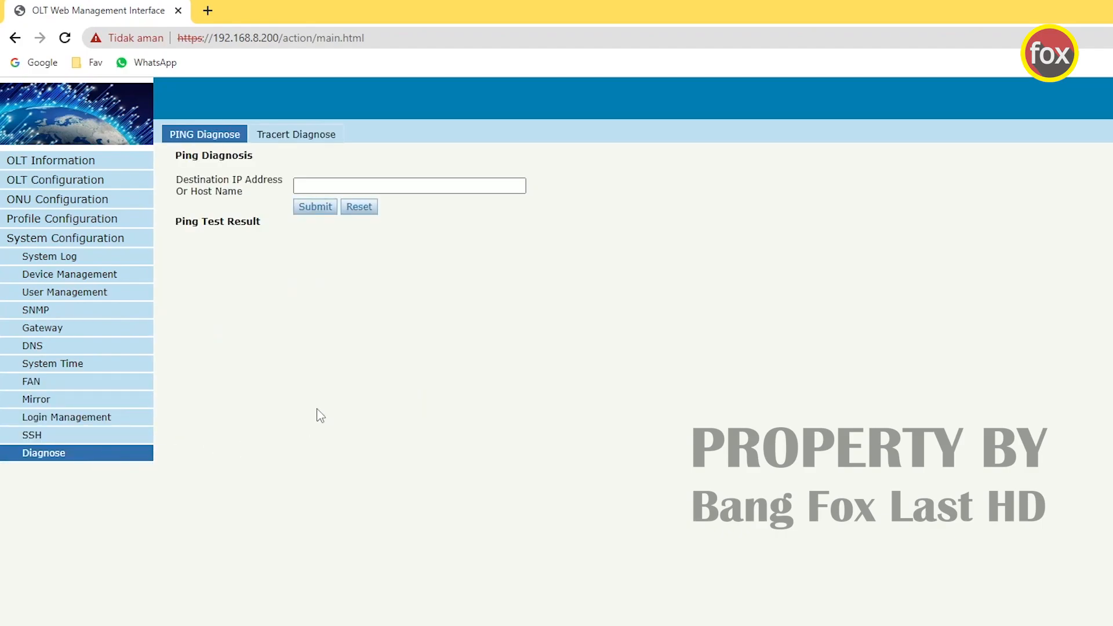
{"action": "left_click", "coordinate": [83, 162]}
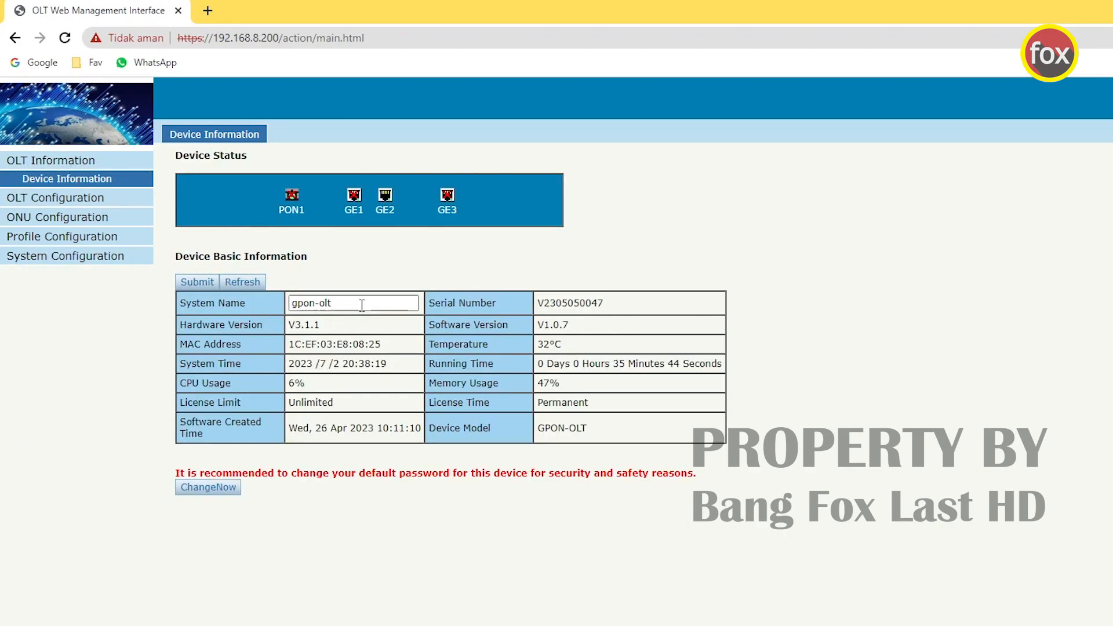
{"action": "left_click_drag", "start_coordinate": [360, 304], "coordinate": [292, 304]}
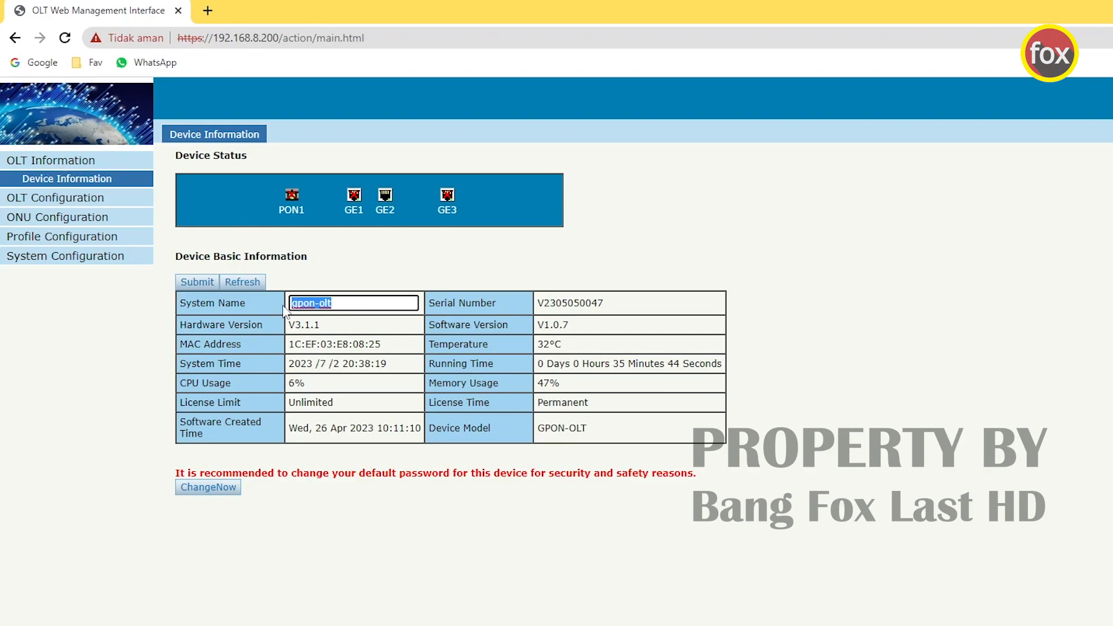
- Change the System Name to 'OLT BANG FOX' and submit it
{"action": "type", "text": "OLT BANG FOX"}
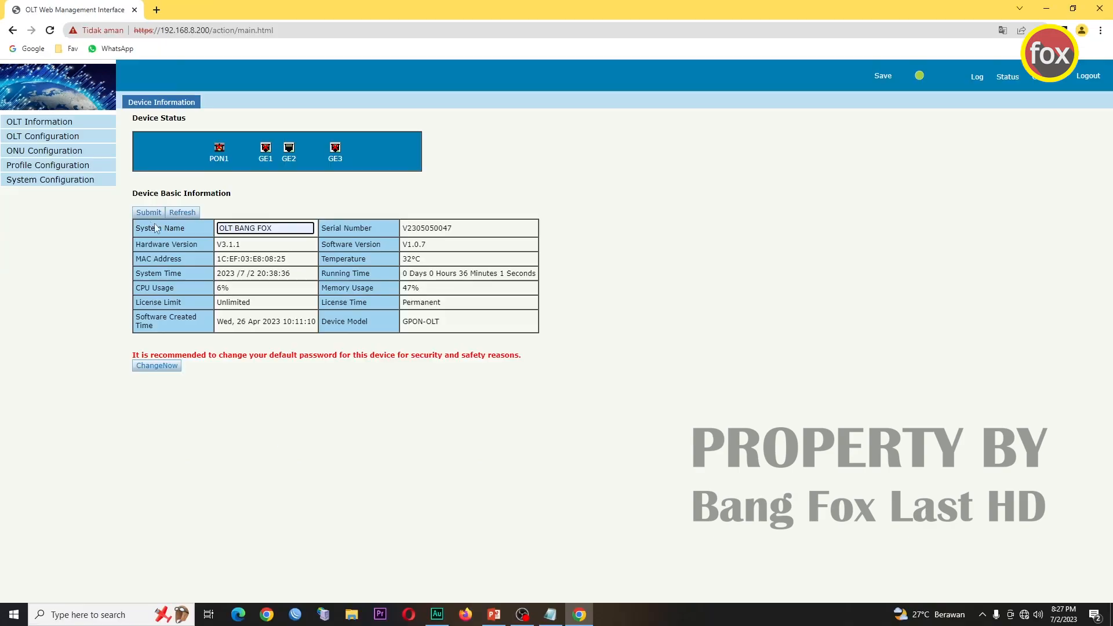
{"action": "left_click", "coordinate": [196, 283]}
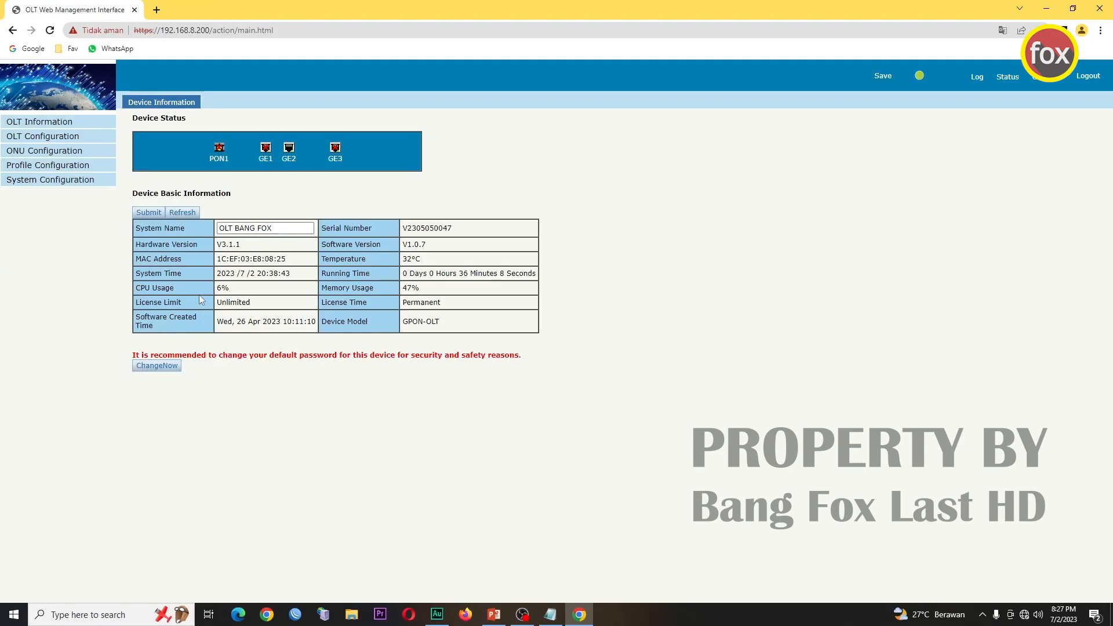
{"action": "left_click", "coordinate": [276, 229]}
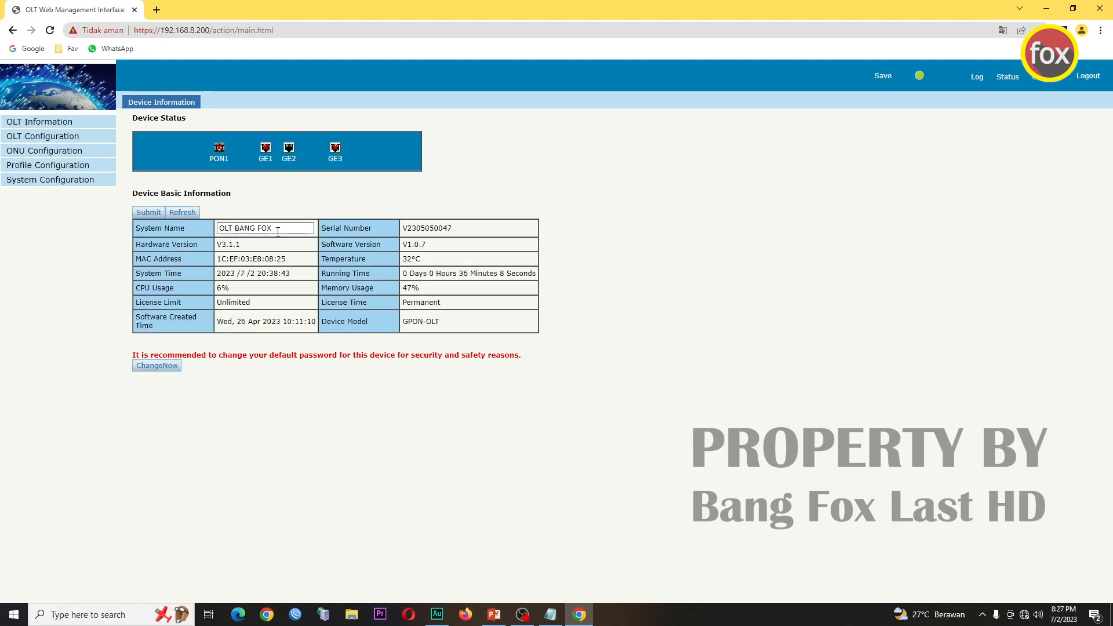
- Save the configuration to the device and view the Uplink Port statistics
{"action": "left_click", "coordinate": [880, 92]}
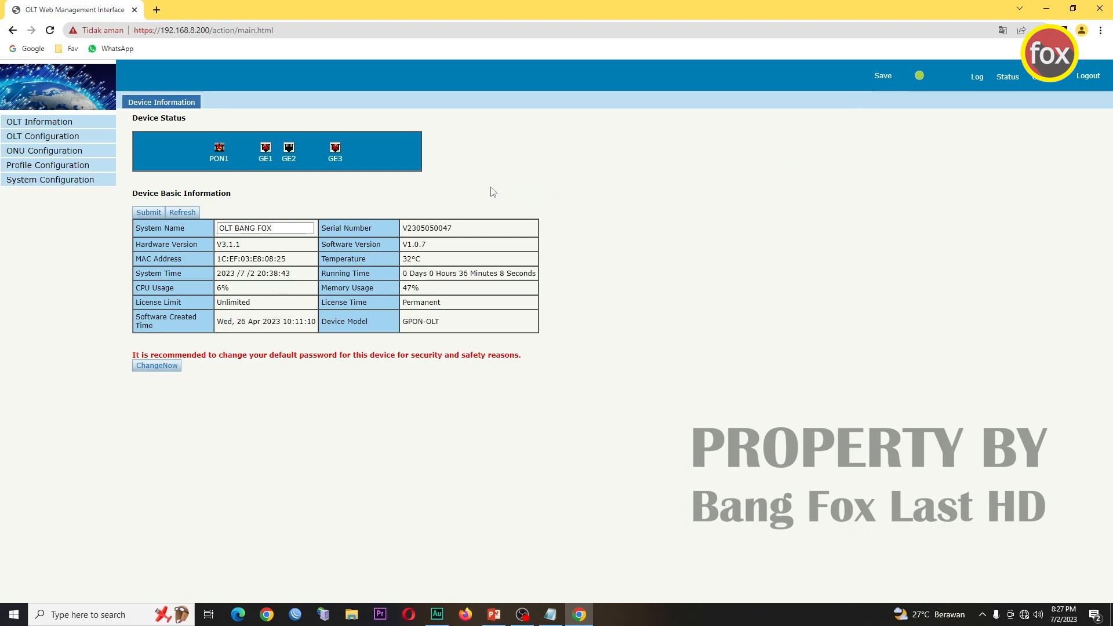
{"action": "left_click", "coordinate": [73, 138]}
{"action": "left_click", "coordinate": [110, 166]}
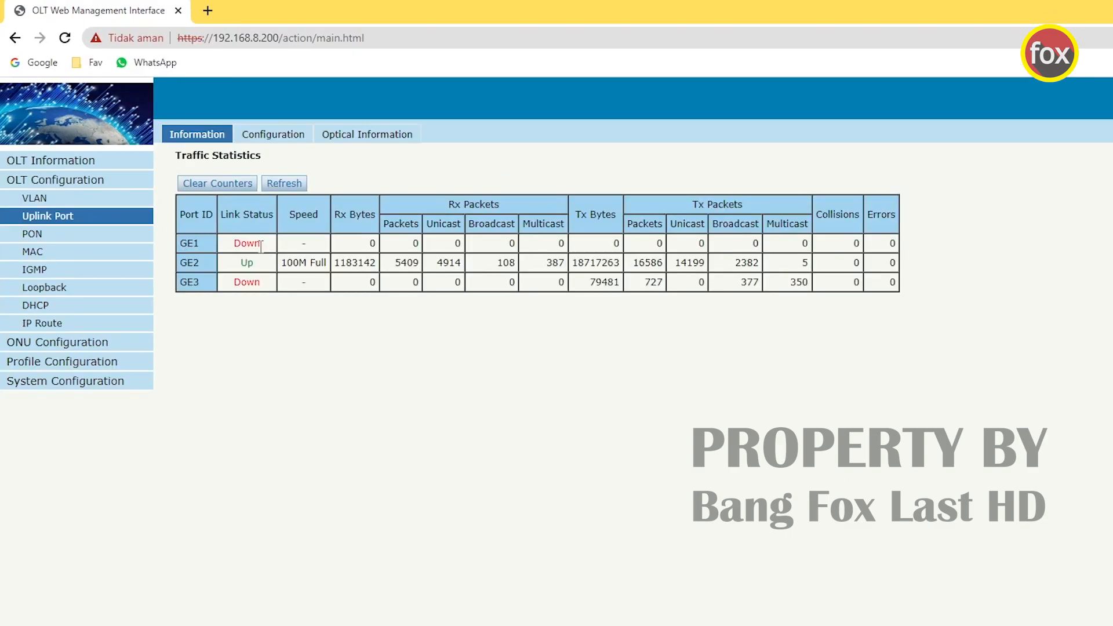
- Check the GE2 uplink link status and the DHCP server lease list
{"action": "left_click_drag", "start_coordinate": [240, 264], "coordinate": [874, 265]}
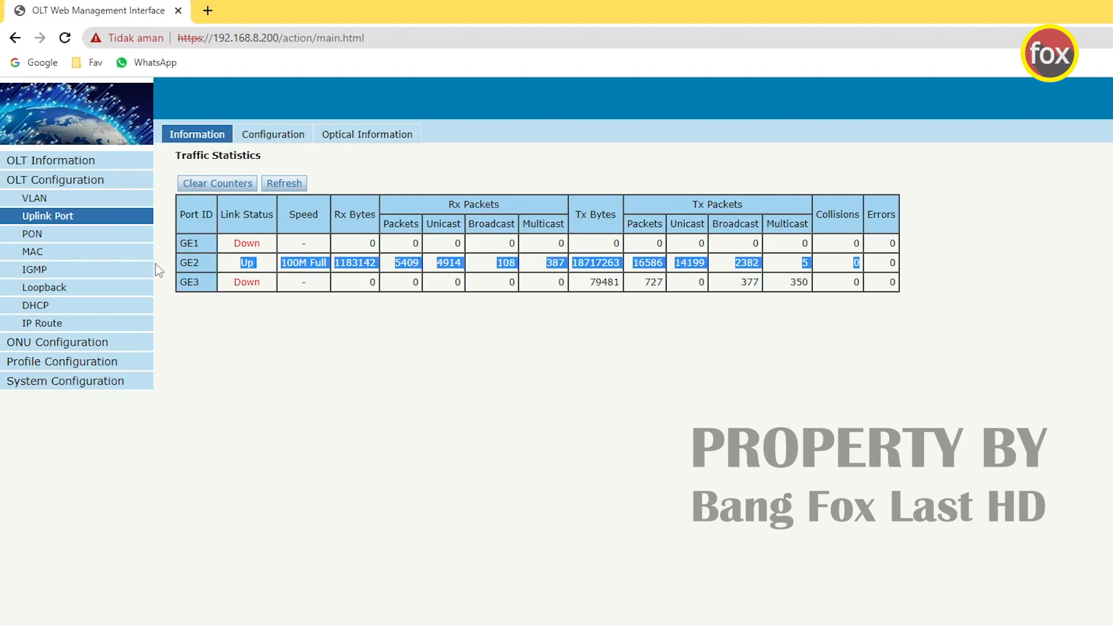
{"action": "left_click", "coordinate": [75, 307]}
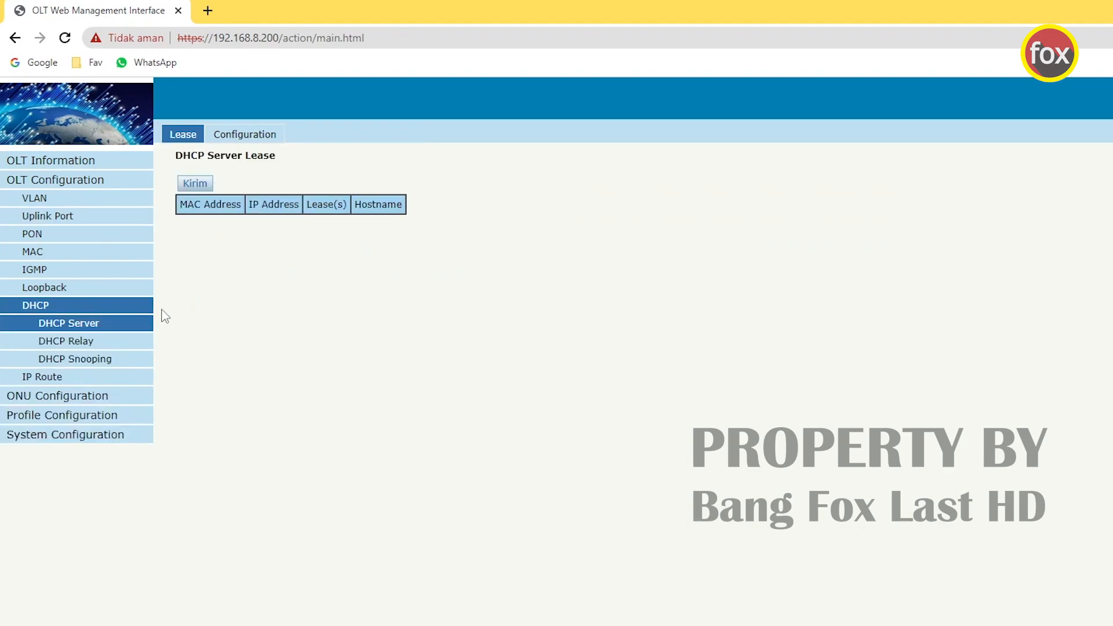
{"action": "left_click", "coordinate": [47, 307]}
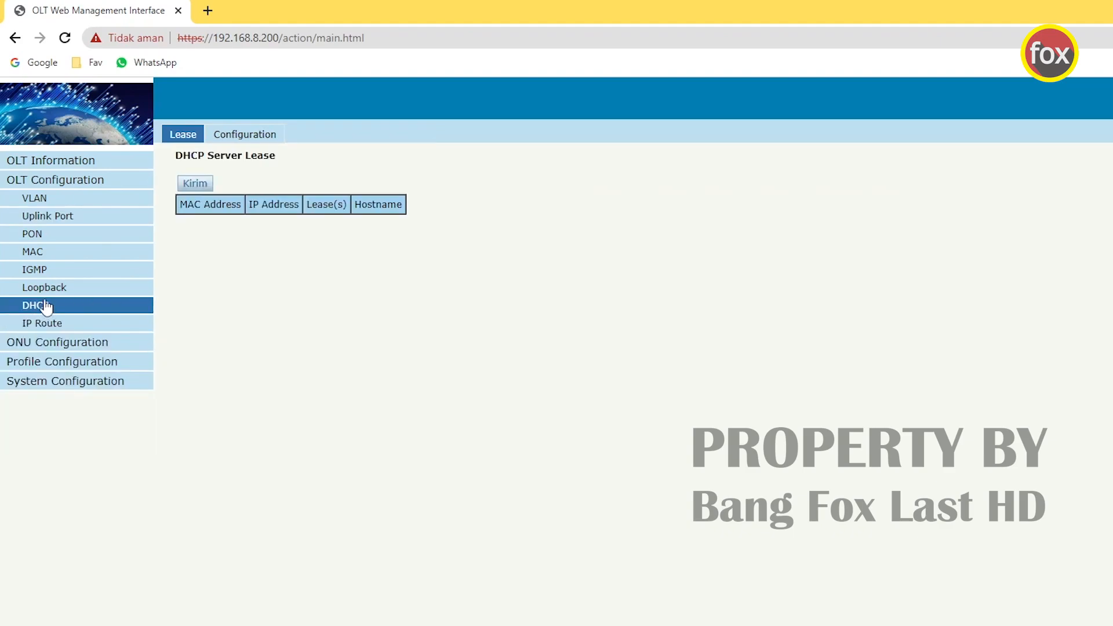
- Review PON optical readings: 7.845 transmit power, 3.372 voltage, 44.523 temperature
{"action": "left_click", "coordinate": [51, 236]}
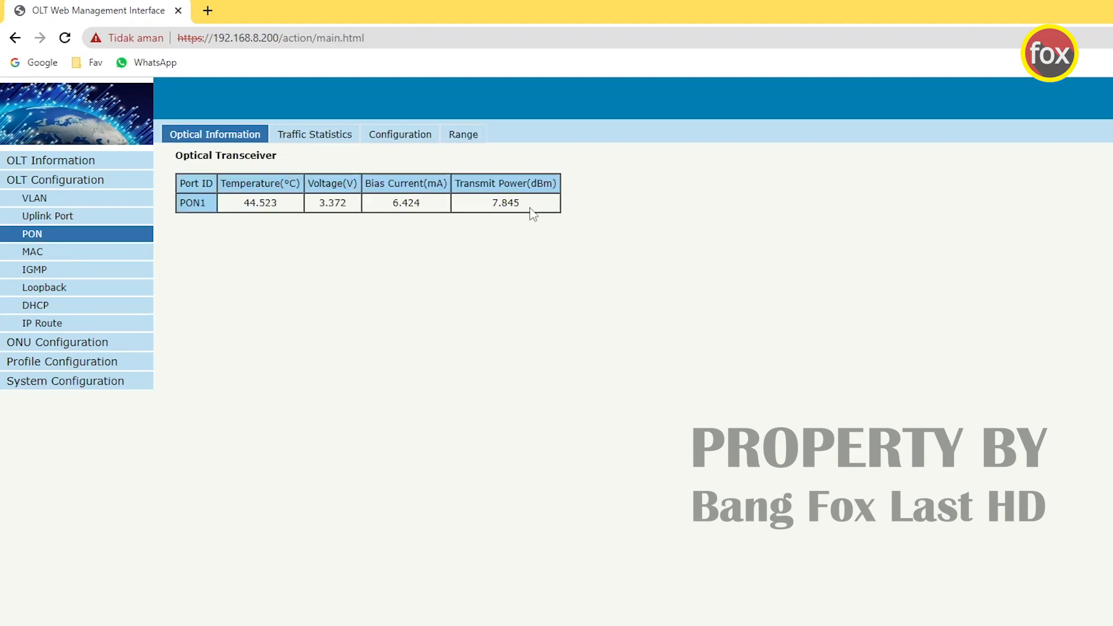
{"action": "left_click_drag", "start_coordinate": [528, 205], "coordinate": [503, 205]}
{"action": "left_click", "coordinate": [415, 233]}
{"action": "left_click_drag", "start_coordinate": [348, 204], "coordinate": [308, 208]}
{"action": "mouse_move", "coordinate": [239, 204]}
{"action": "left_mouse_down"}
{"action": "mouse_move", "coordinate": [281, 206]}
{"action": "mouse_move", "coordinate": [257, 206]}
{"action": "left_mouse_up"}
{"action": "left_click", "coordinate": [254, 207]}
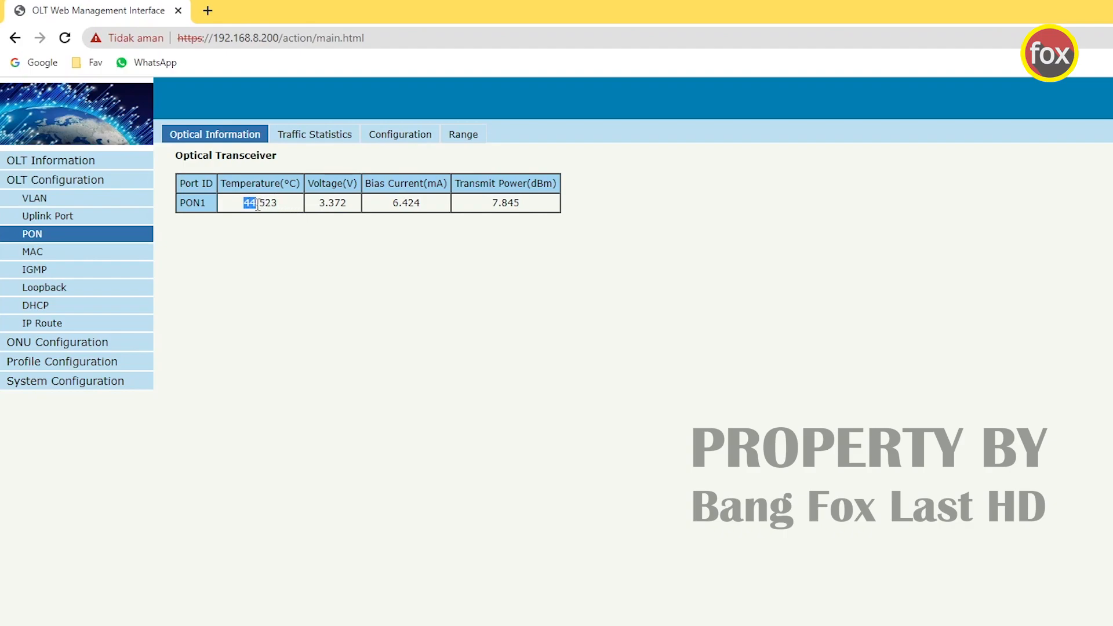
{"action": "left_click", "coordinate": [302, 209]}
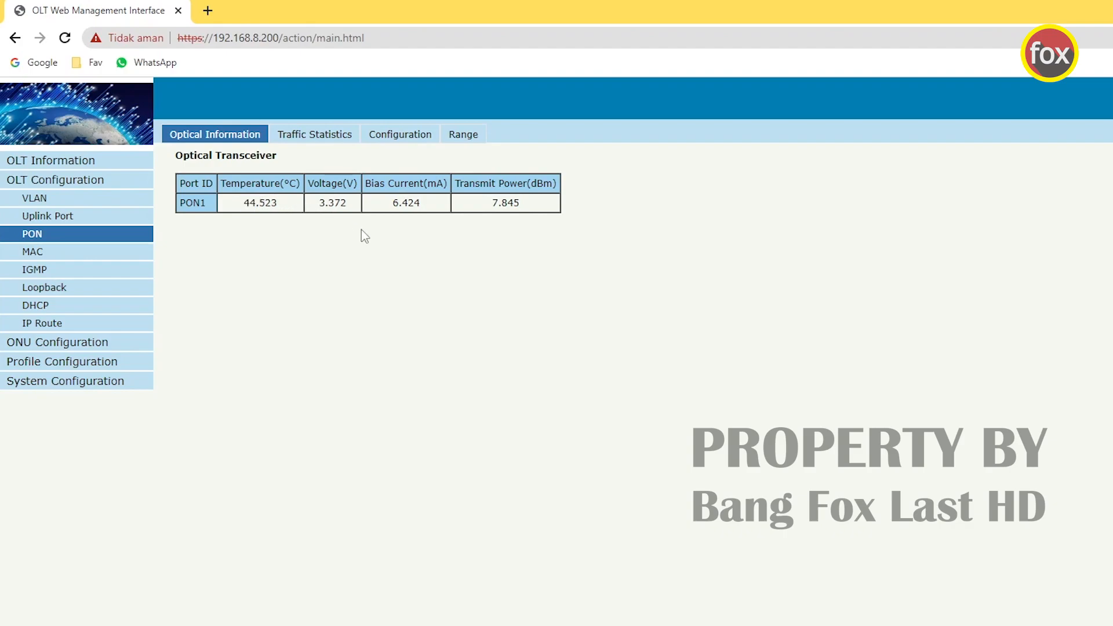
{"action": "left_click", "coordinate": [94, 342]}
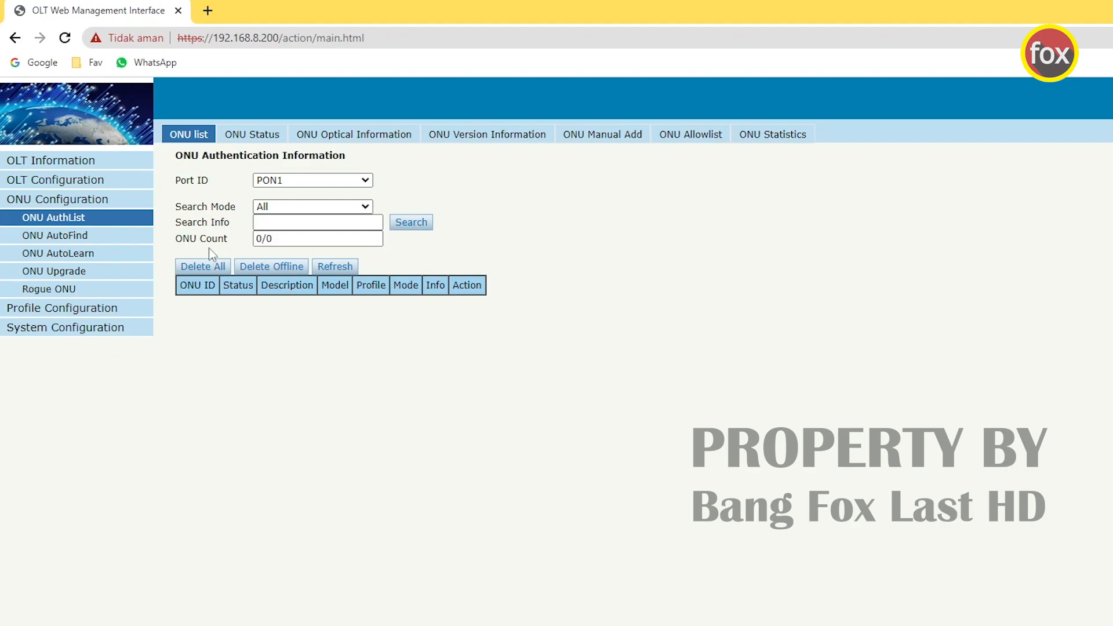
{"action": "left_click", "coordinate": [82, 163]}
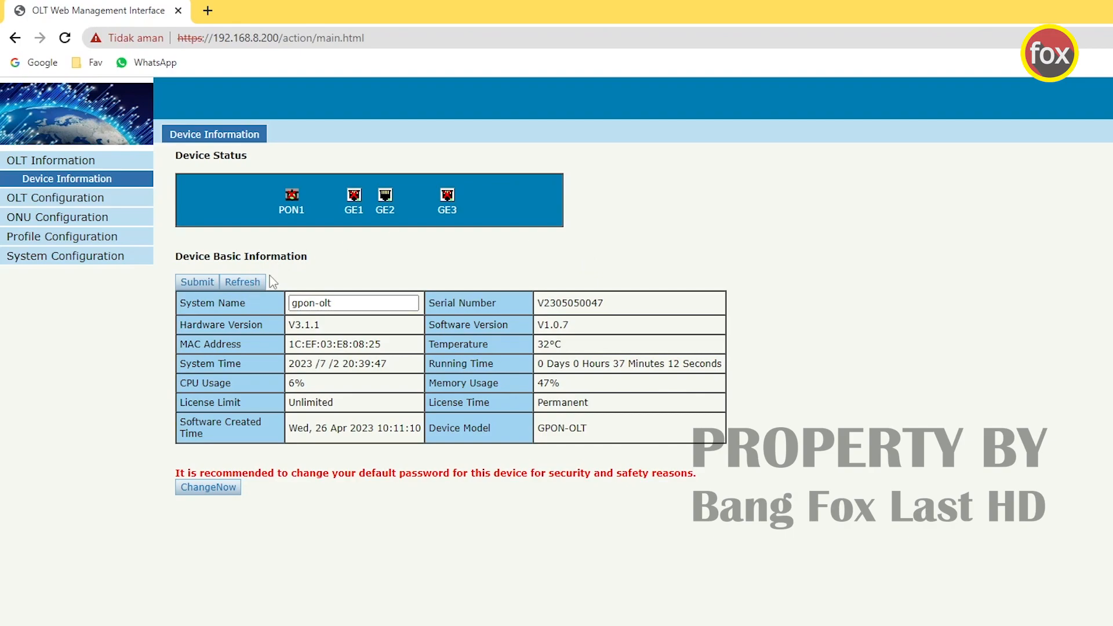
- Review the system log and the VLAN Port assignments, then the PON and Uplink Port pages
{"action": "left_click", "coordinate": [115, 162]}
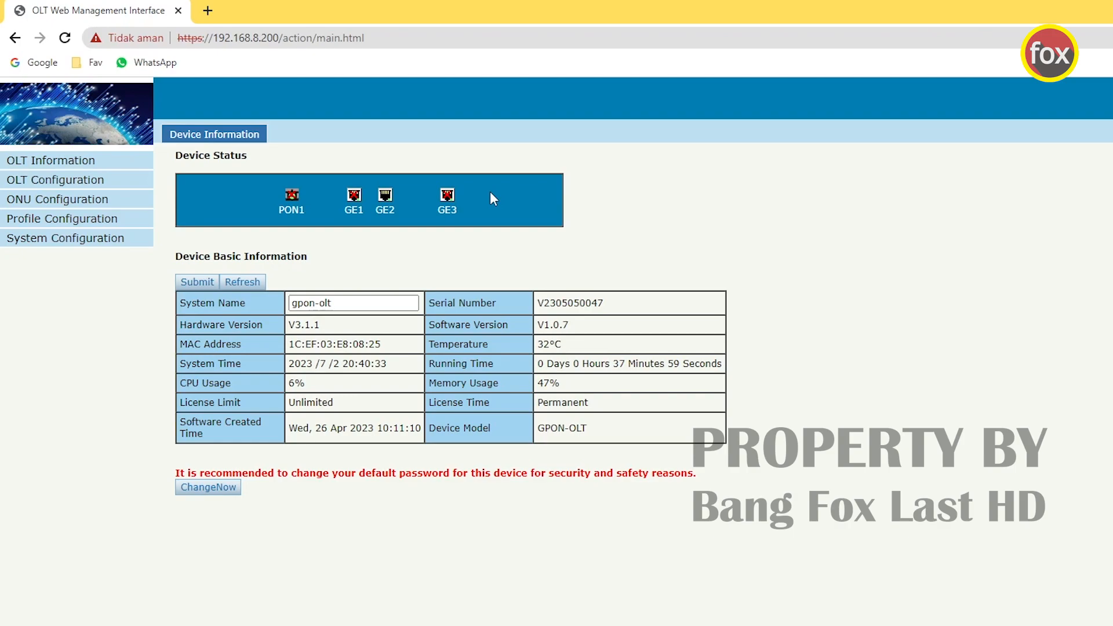
{"action": "left_click", "coordinate": [94, 239]}
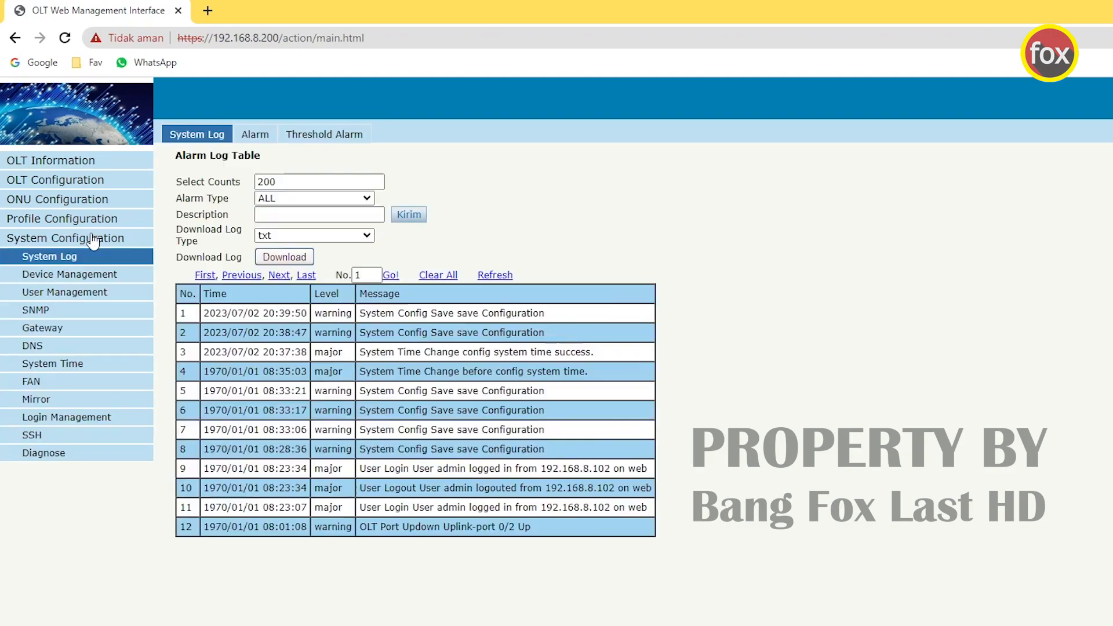
{"action": "left_click", "coordinate": [95, 200]}
{"action": "left_click", "coordinate": [94, 180]}
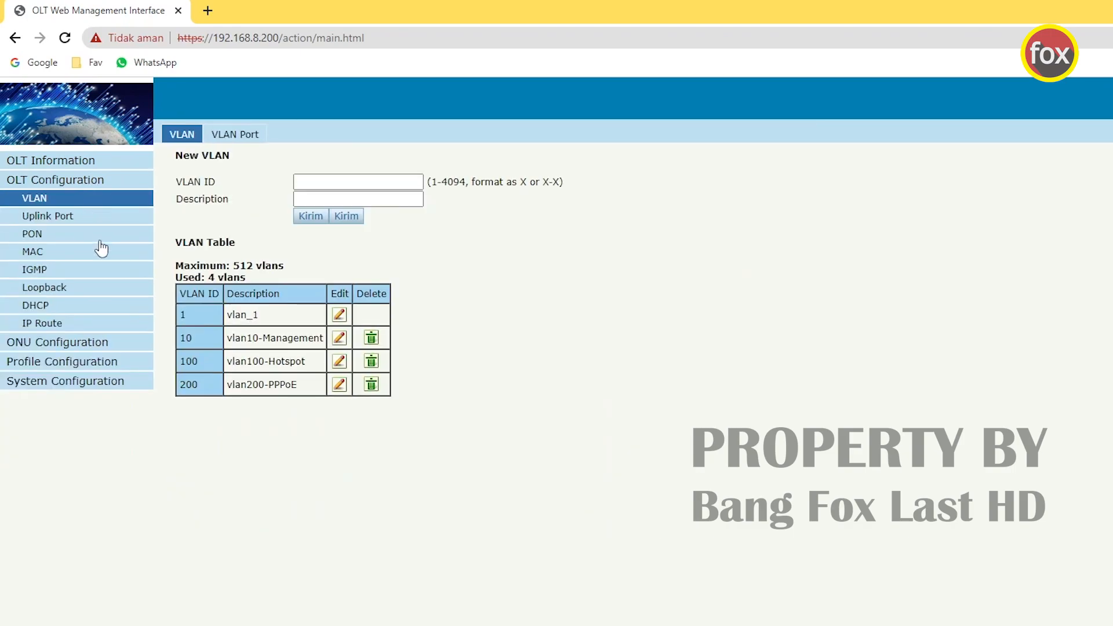
{"action": "left_click", "coordinate": [235, 136]}
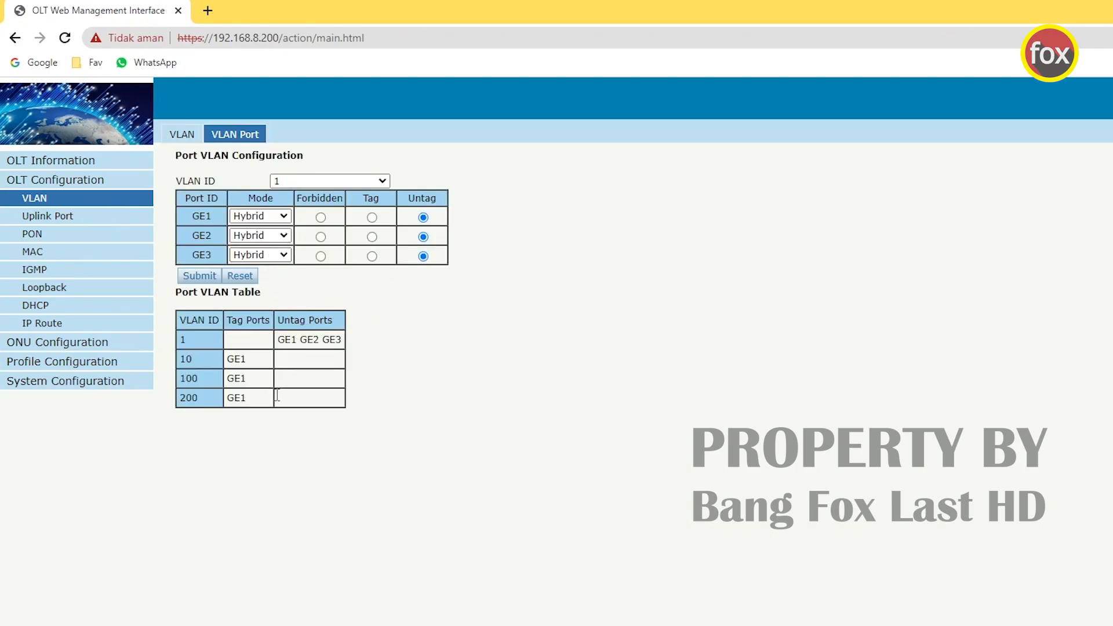
{"action": "left_click", "coordinate": [54, 235]}
{"action": "left_click", "coordinate": [78, 216]}
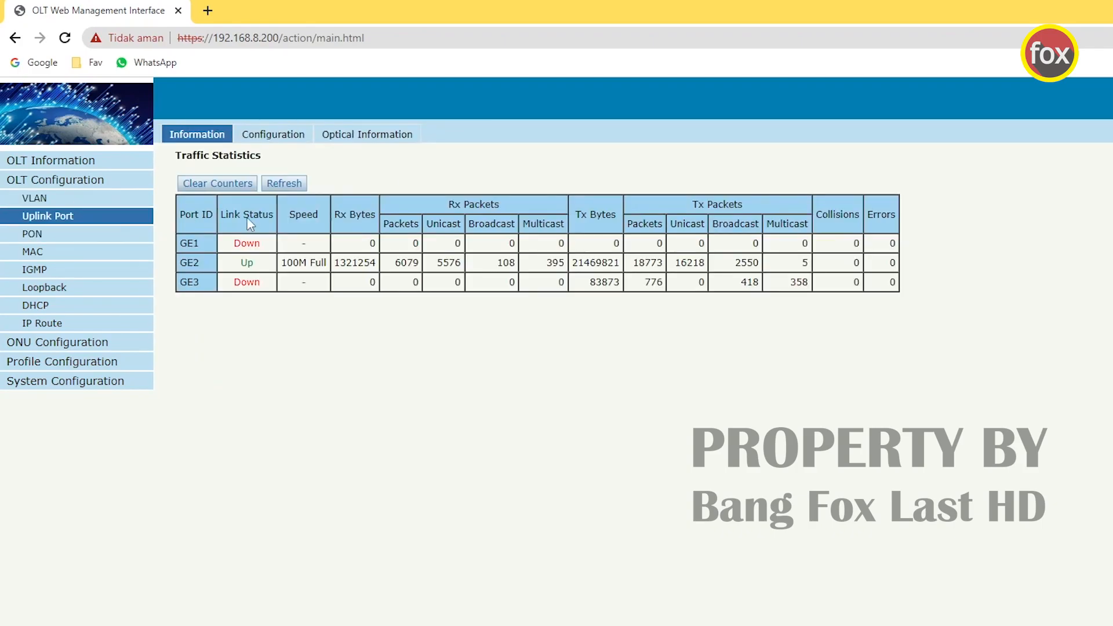